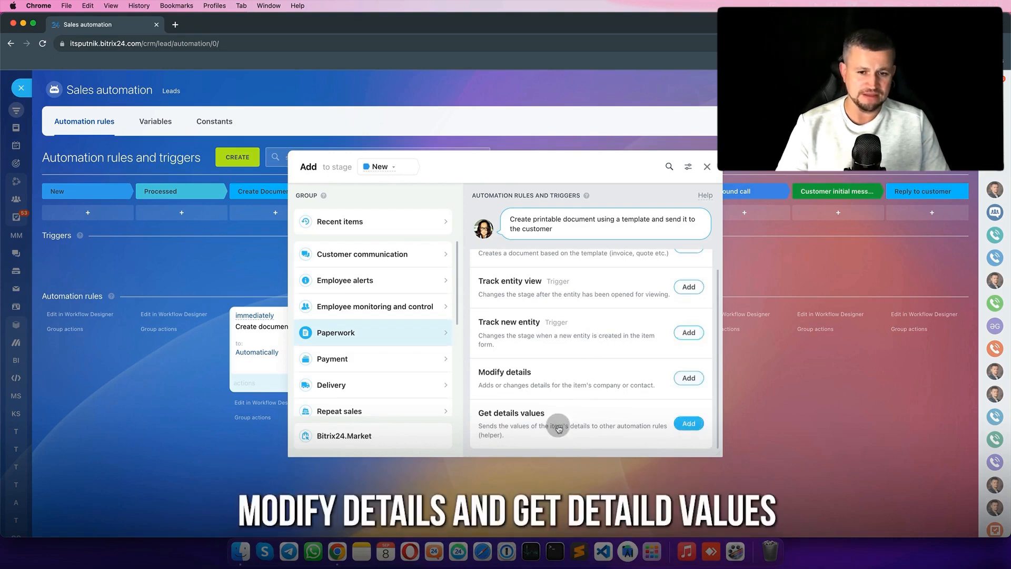
# - Scroll the Paperwork rules list for the New stage to reveal Modify details and Get details values
pyautogui.scroll(1, 559, 421)
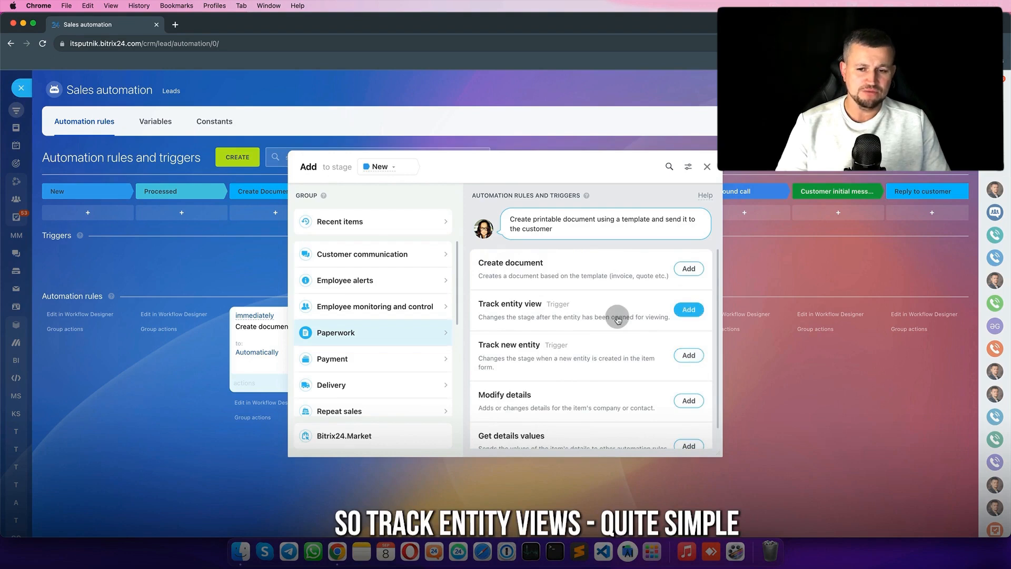
# - Add a Track entity view trigger and move it under the Customer opened a link stage
pyautogui.click(689, 309)
pyautogui.click(499, 416)
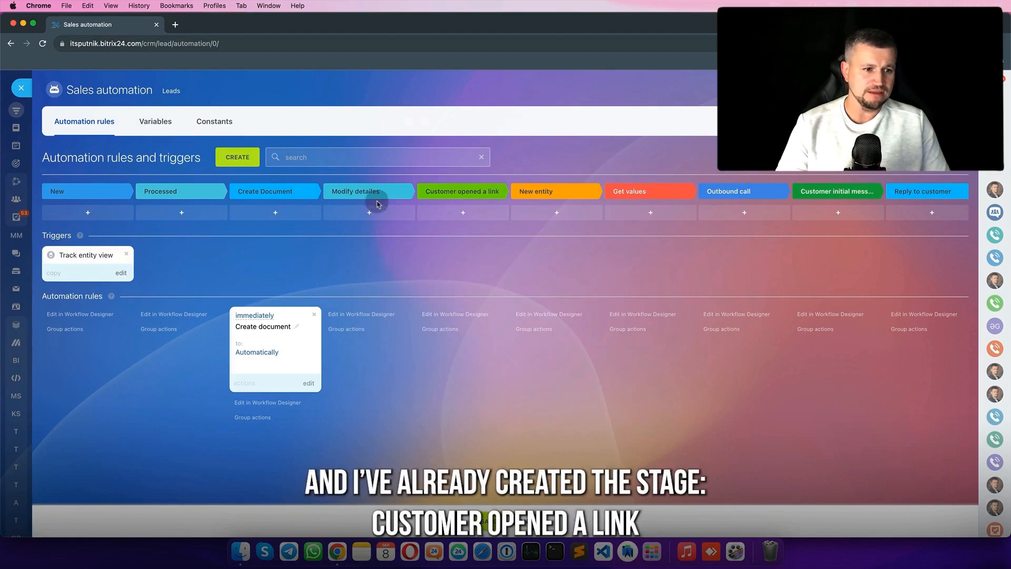
pyautogui.moveTo(101, 253); pyautogui.dragTo(471, 248)
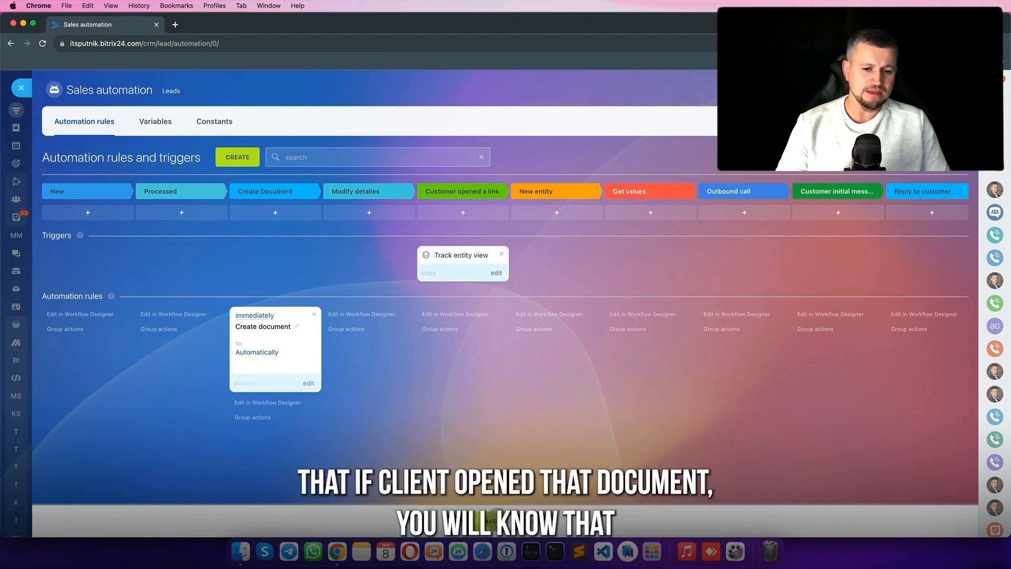
pyautogui.click(497, 513)
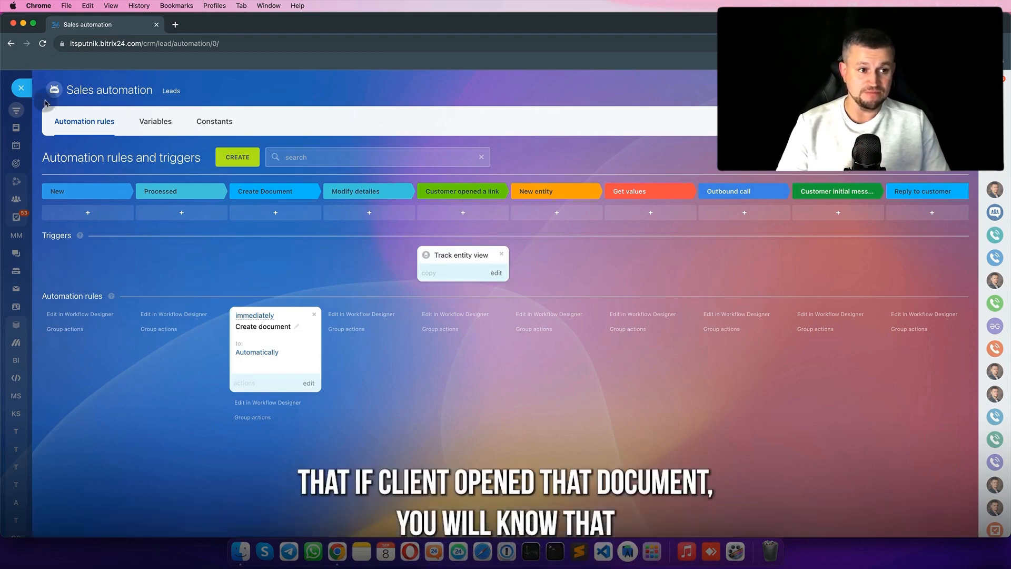
# - Drag the Test2 lead through Processed into Create Document on the kanban and open it
pyautogui.click(22, 87)
pyautogui.moveTo(769, 273); pyautogui.dragTo(208, 278)
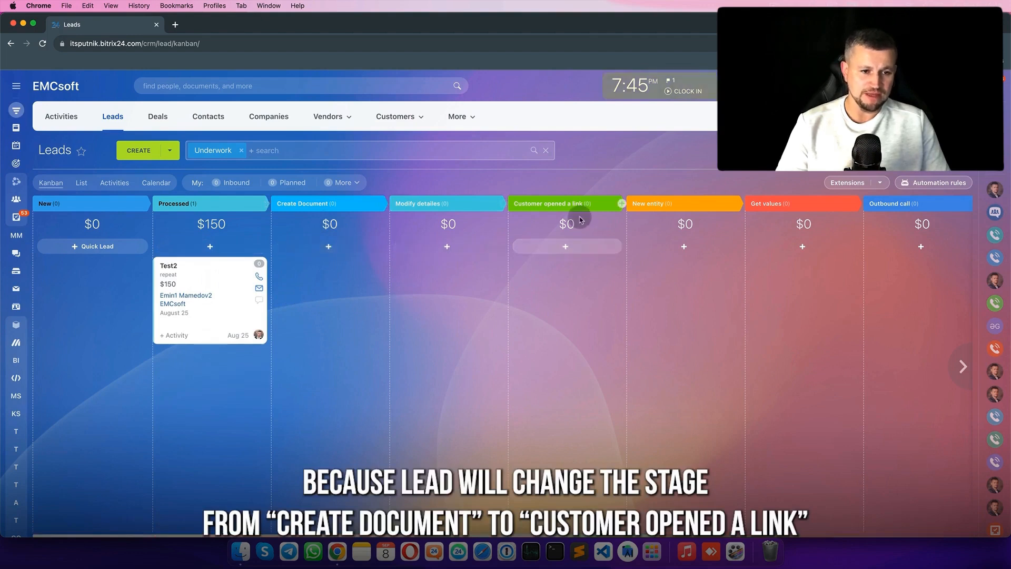
pyautogui.moveTo(192, 266); pyautogui.dragTo(303, 281)
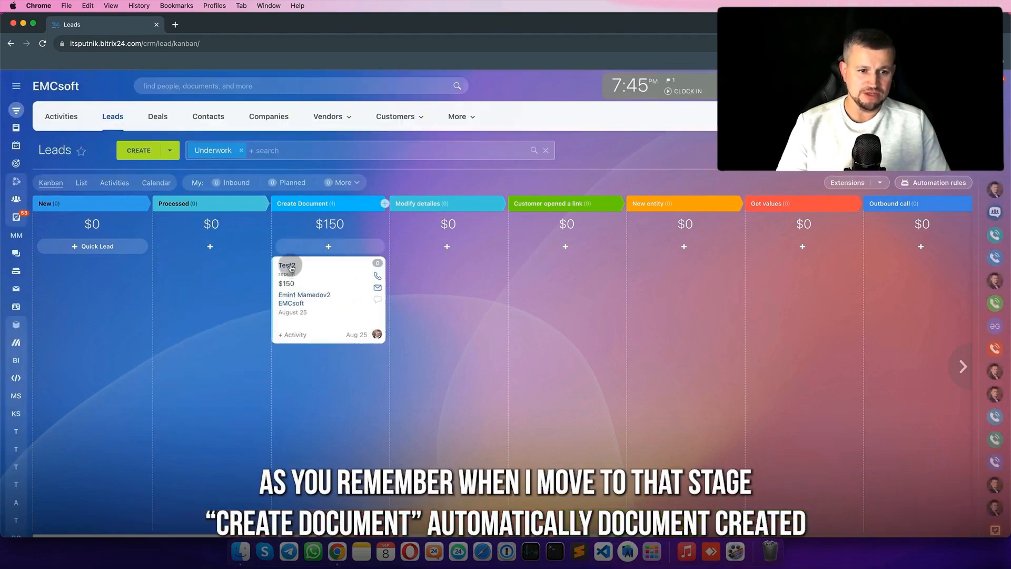
pyautogui.click(290, 268)
# - Open the generated 2604 Test2 document and start, then cancel, an email
pyautogui.click(562, 413)
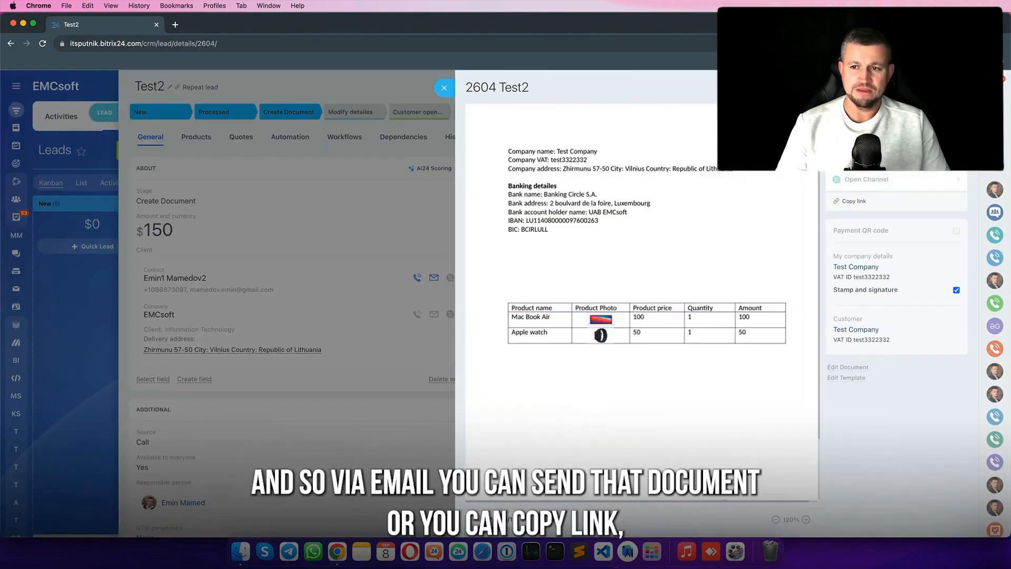
pyautogui.click(853, 137)
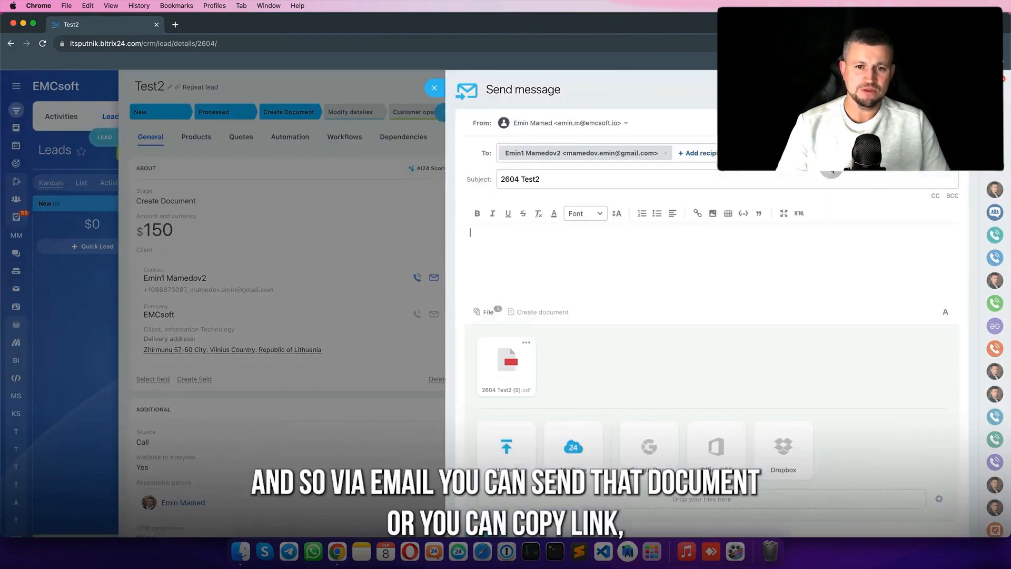
pyautogui.click(435, 89)
# - Copy the document's public link, paste it into an email body, then discard the email
pyautogui.click(849, 203)
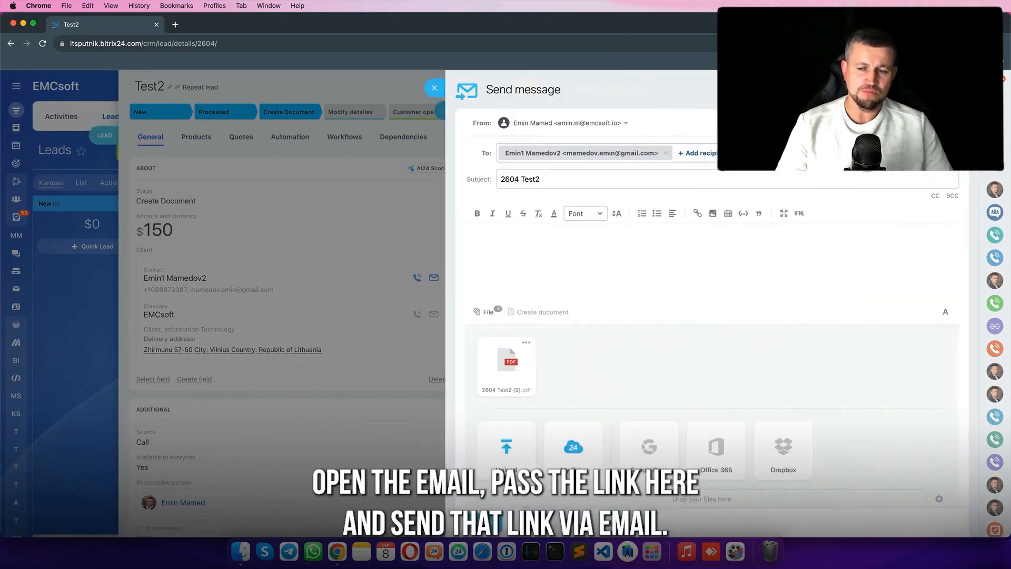
pyautogui.click(508, 244)
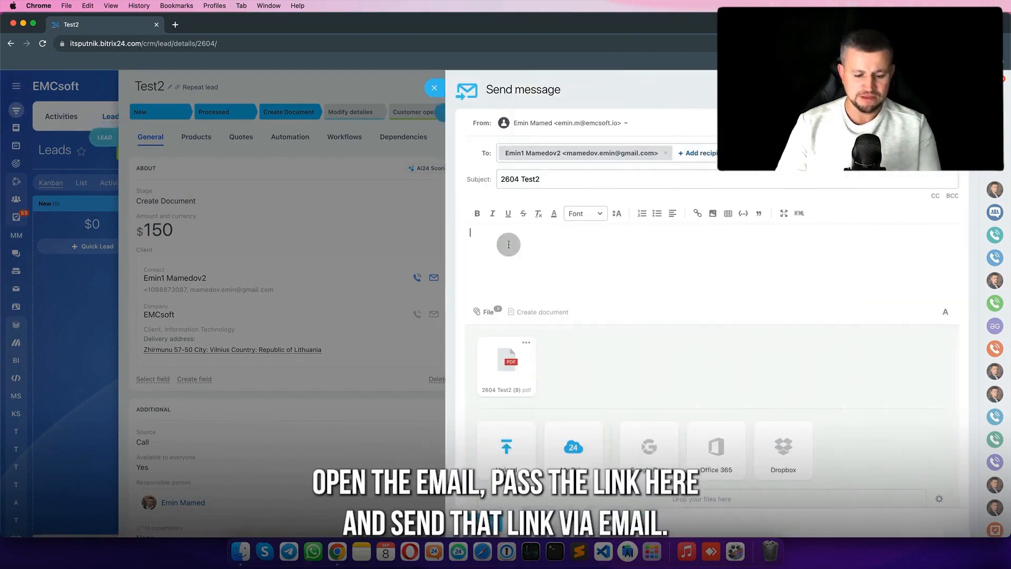
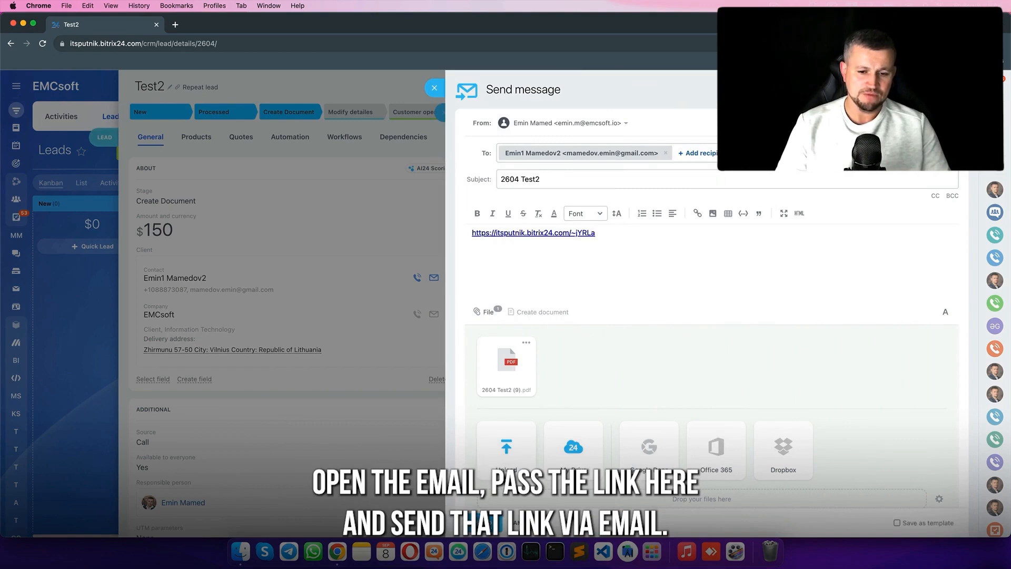
pyautogui.click(522, 522)
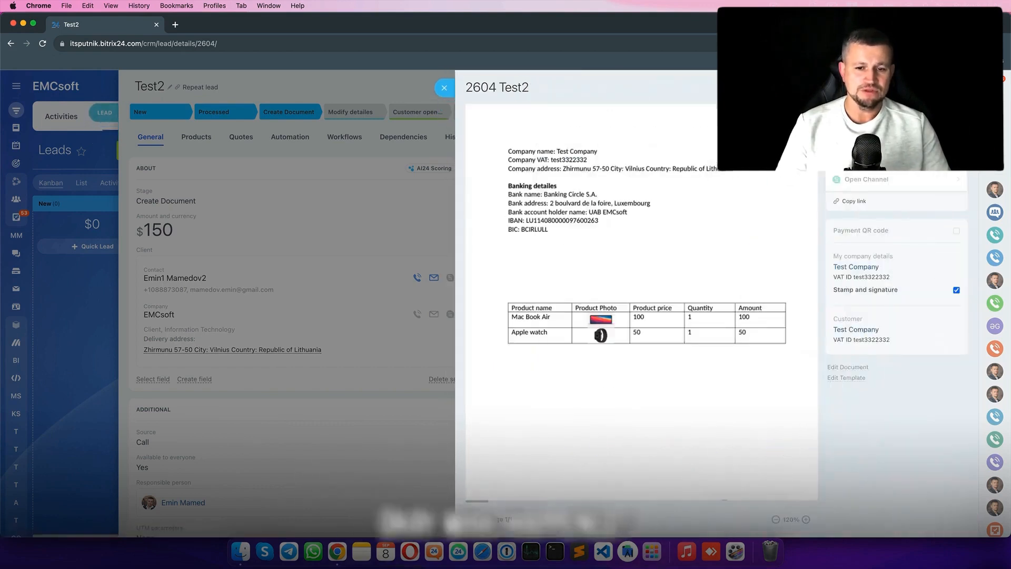
# - Load the copied public document link in a new browser tab
pyautogui.click(176, 26)
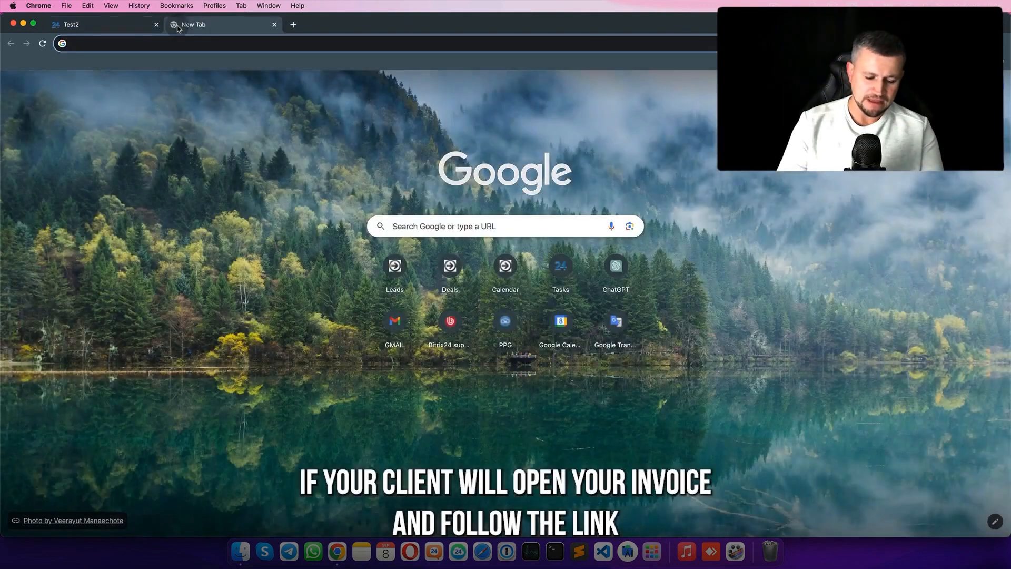
pyautogui.press('Return')
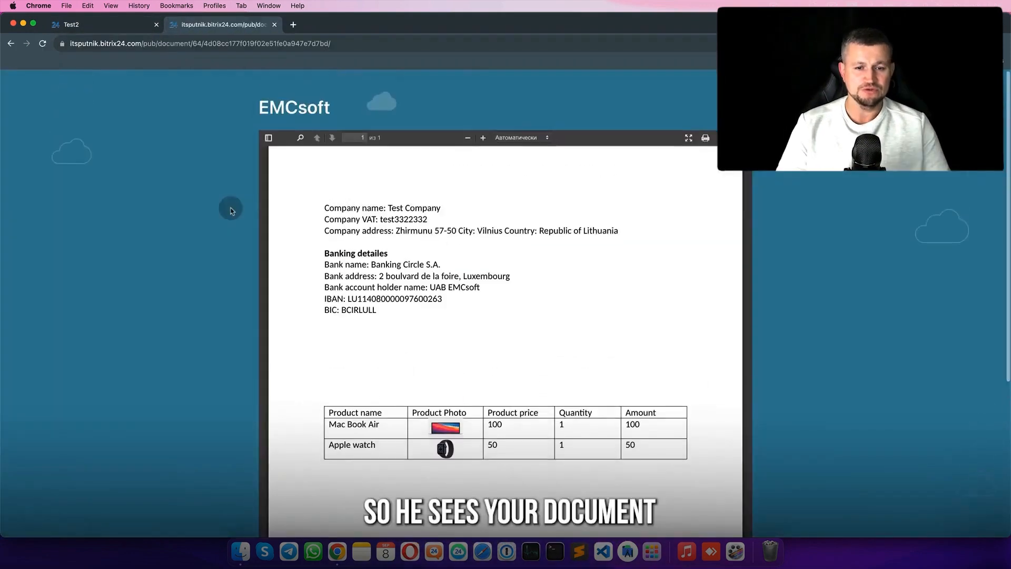
# - Back on the Test2 tab, close the preview and drag Test2 into Create Document
pyautogui.click(97, 25)
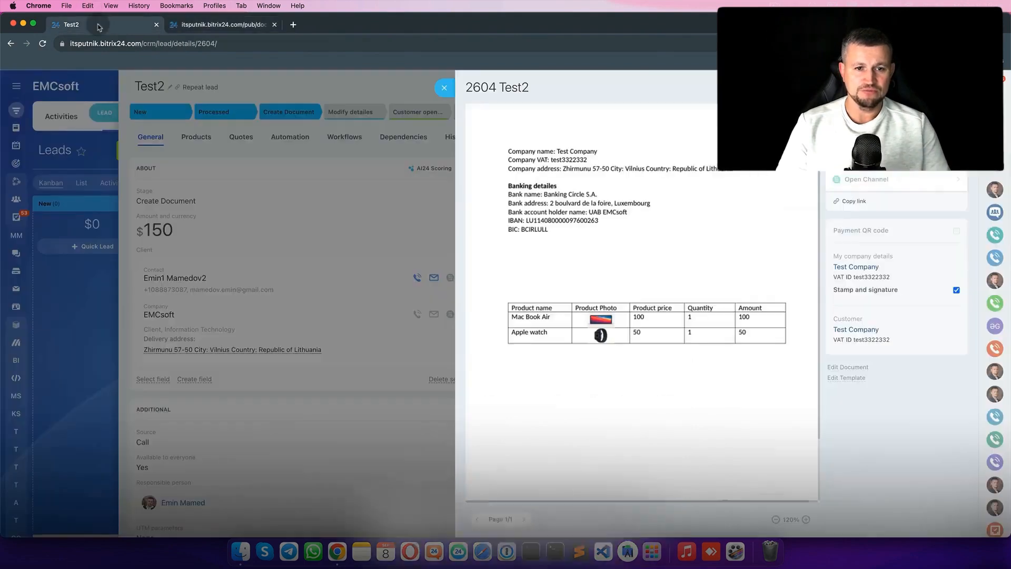
pyautogui.click(344, 218)
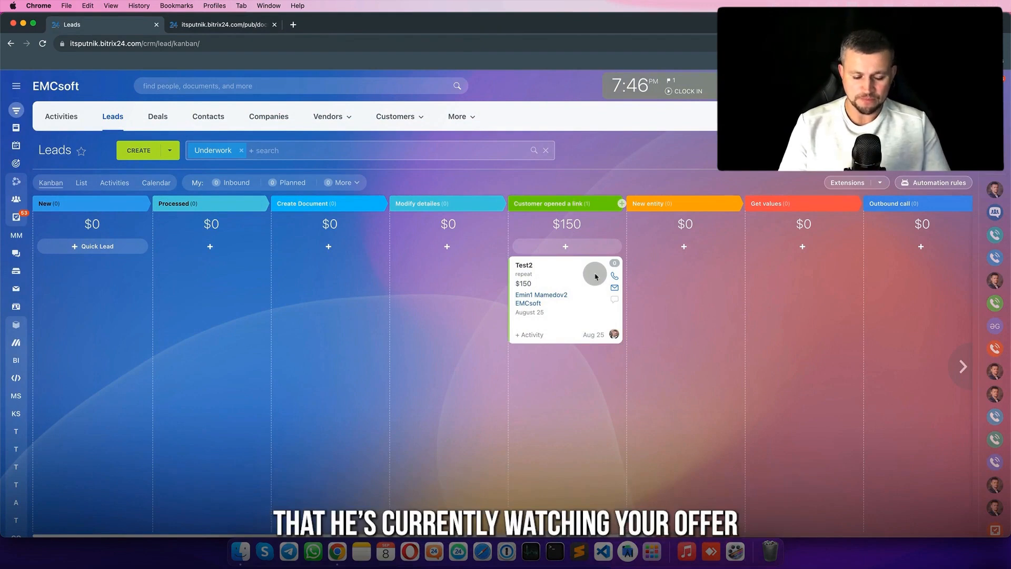
pyautogui.moveTo(535, 273); pyautogui.dragTo(303, 288)
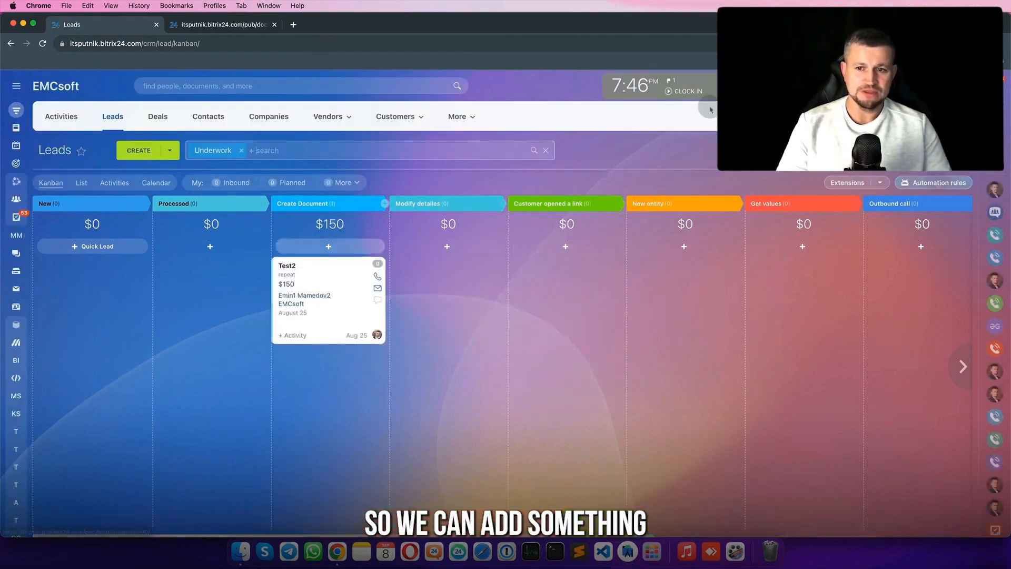
# - Add an Employee alerts notification rule and move it under Customer opened a link
pyautogui.click(937, 183)
pyautogui.click(229, 156)
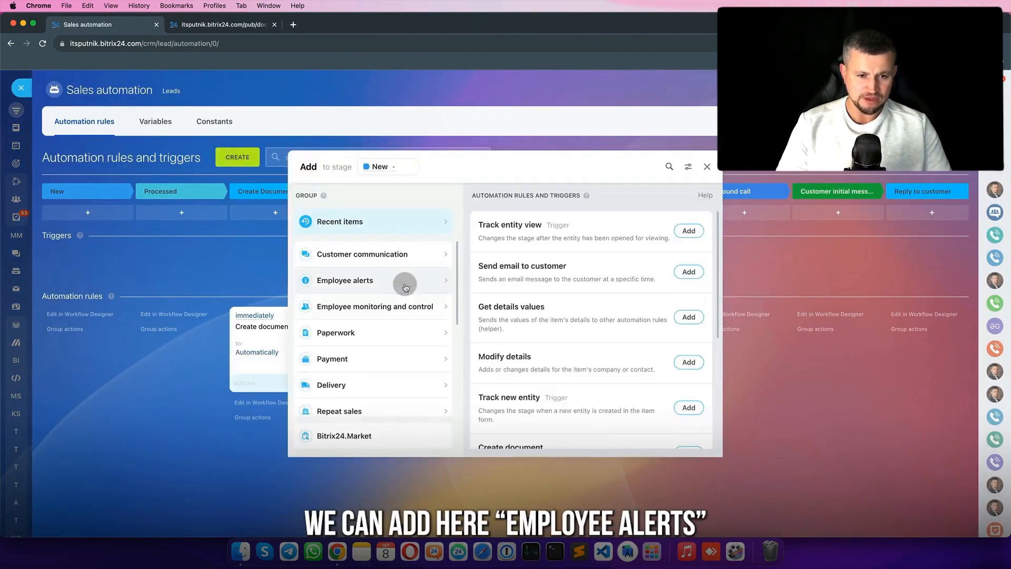
pyautogui.click(405, 279)
pyautogui.click(690, 269)
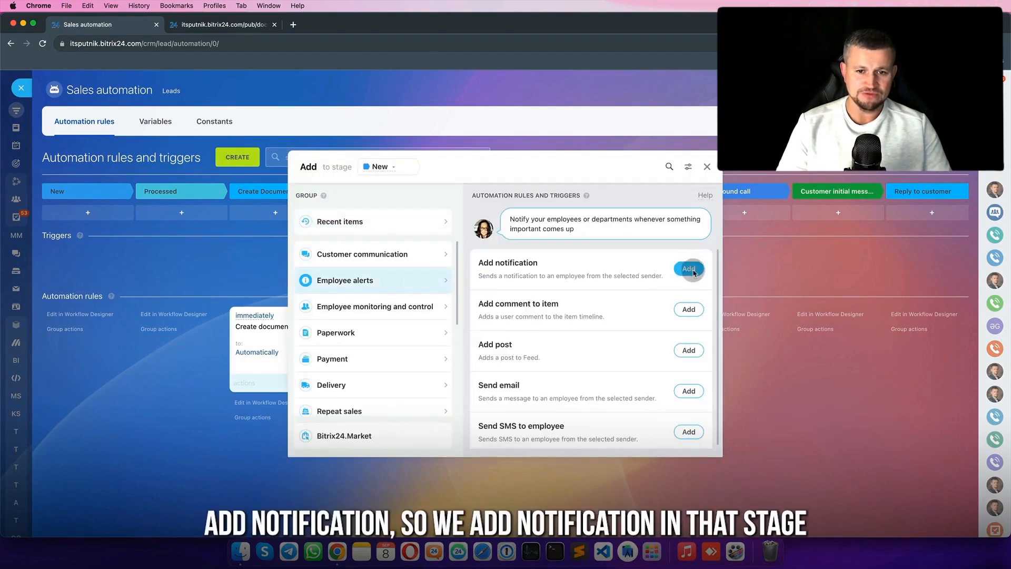
pyautogui.click(487, 413)
pyautogui.moveTo(113, 335); pyautogui.dragTo(476, 337)
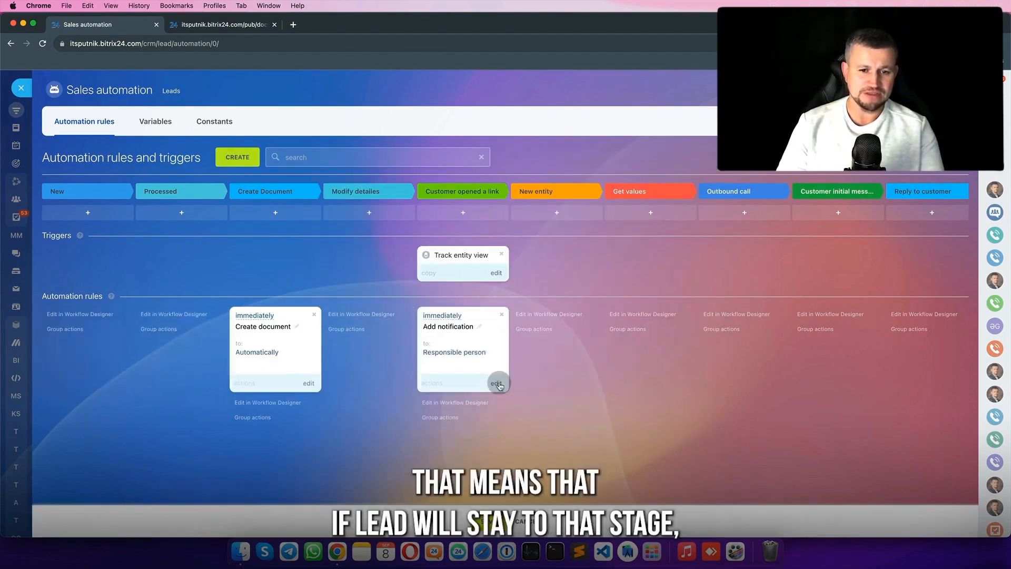
# - Set the notification to run after the previous rule, message 'check your offer', sender Supervisor
pyautogui.click(496, 383)
pyautogui.click(525, 213)
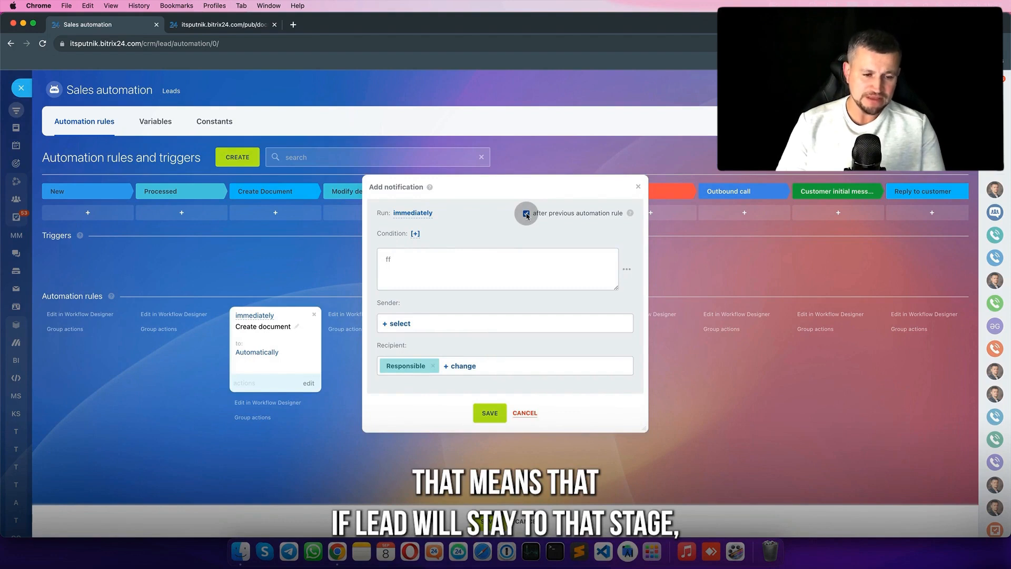
pyautogui.click(482, 268)
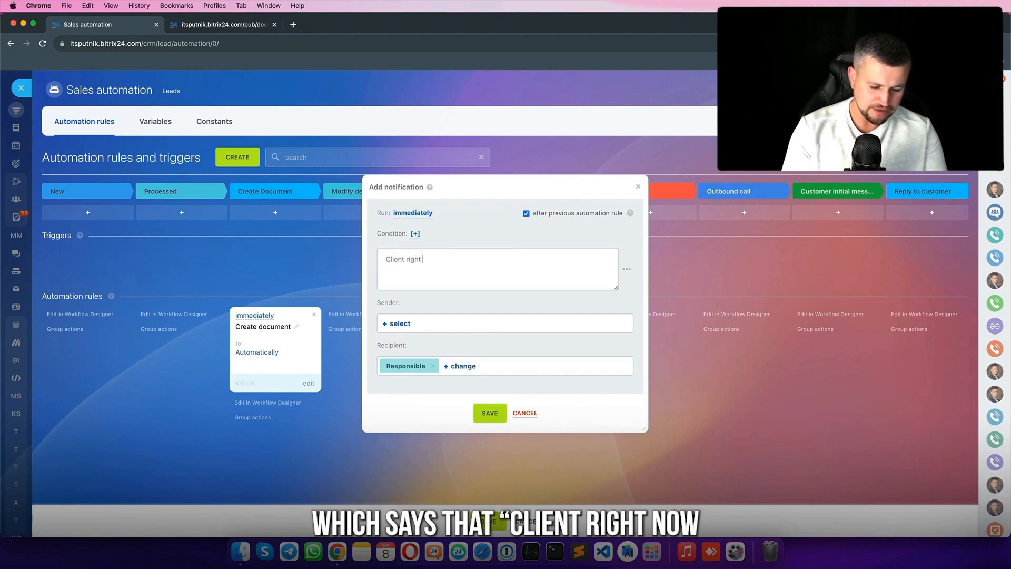
pyautogui.write('check your')
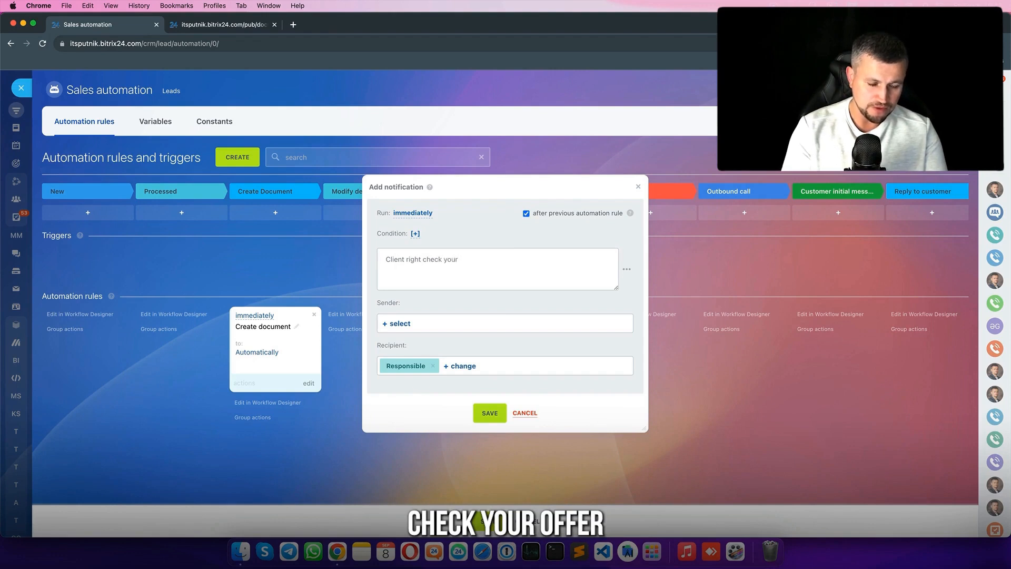
pyautogui.write(' offer o invoice. You may caal to client right now!!!')
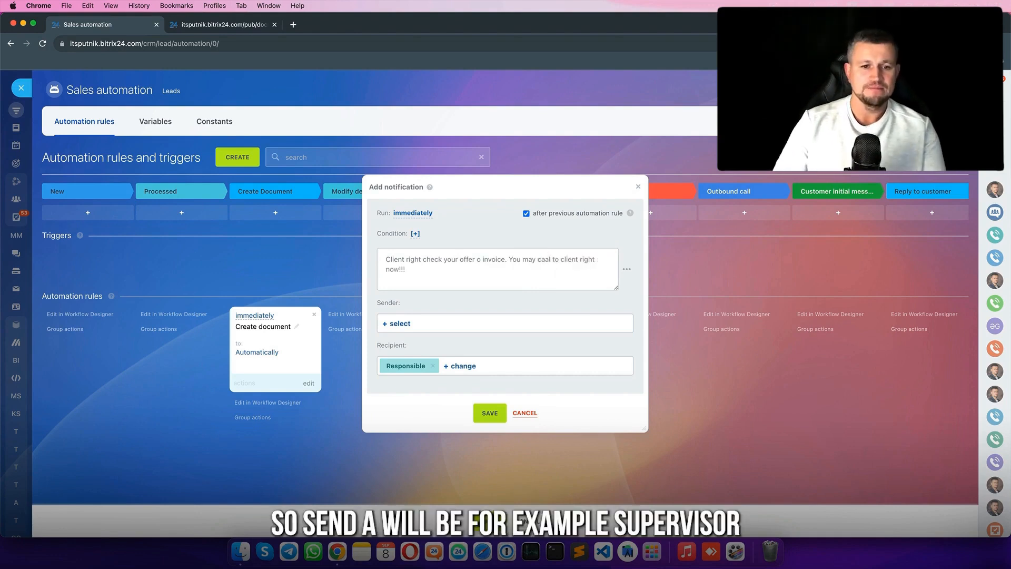
pyautogui.click(405, 323)
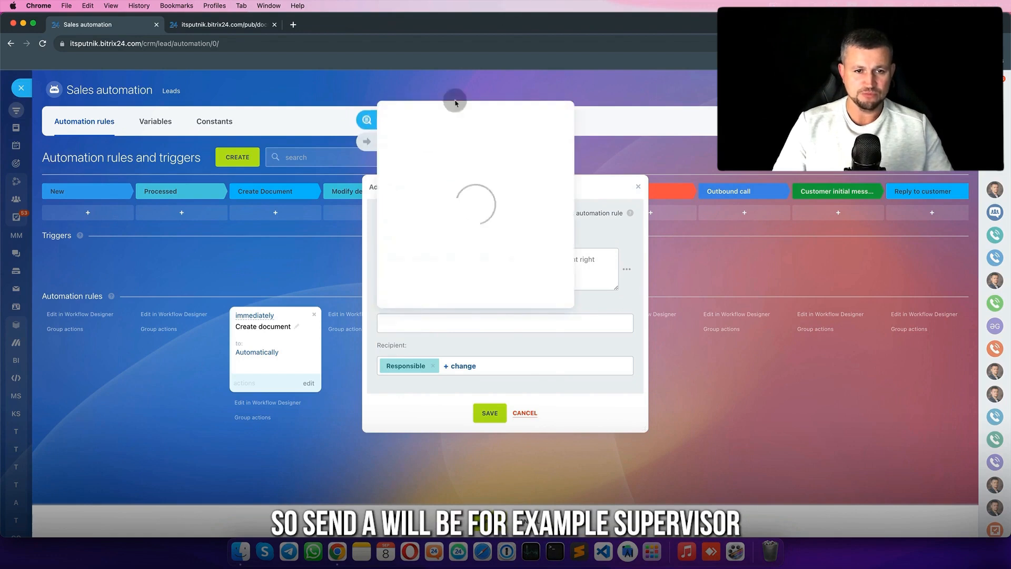
pyautogui.click(367, 141)
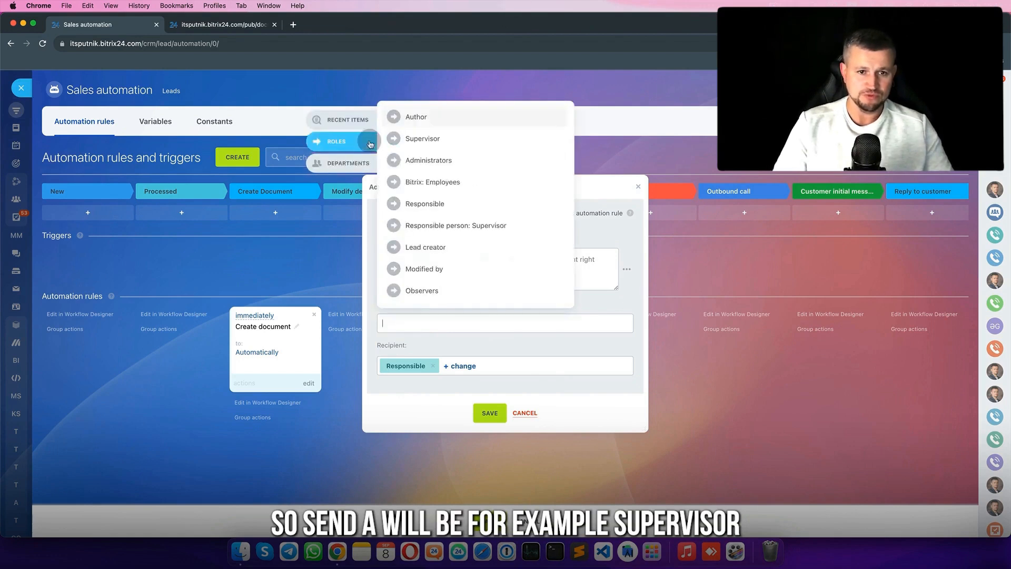
pyautogui.click(424, 138)
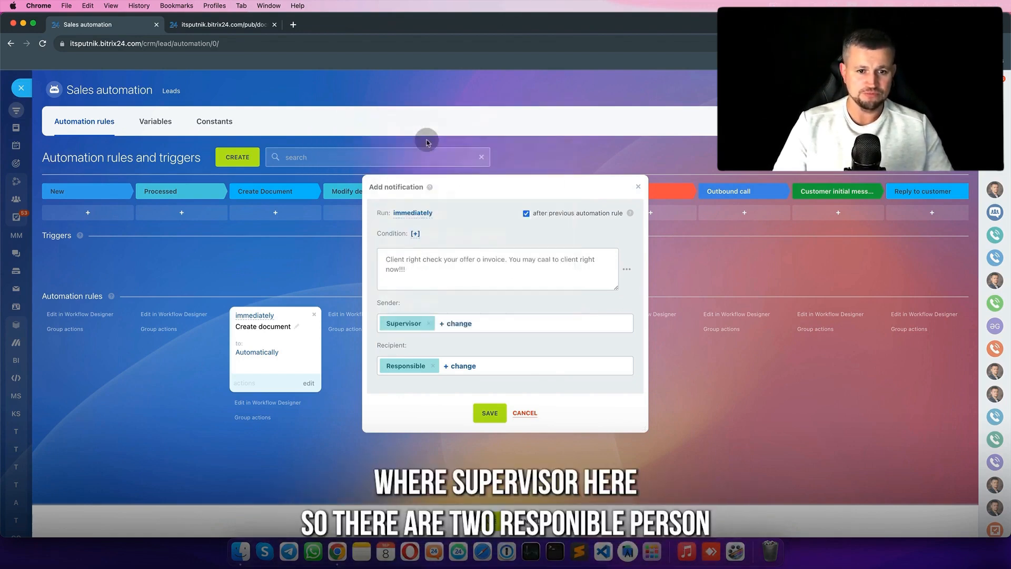
pyautogui.click(490, 413)
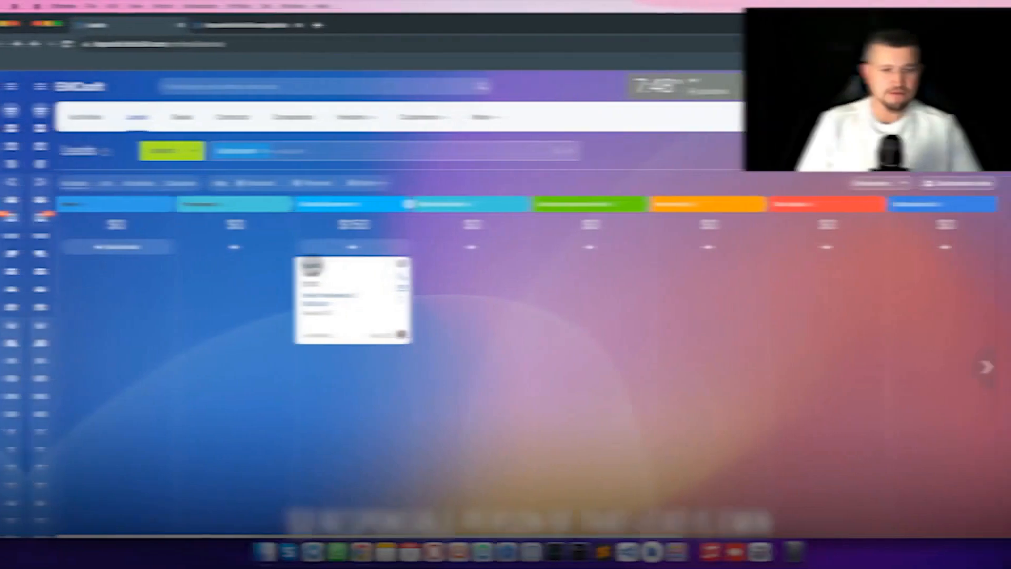
# - Open the Test2 lead's 2604 Test2 document and load its public link in a new tab
pyautogui.click(289, 267)
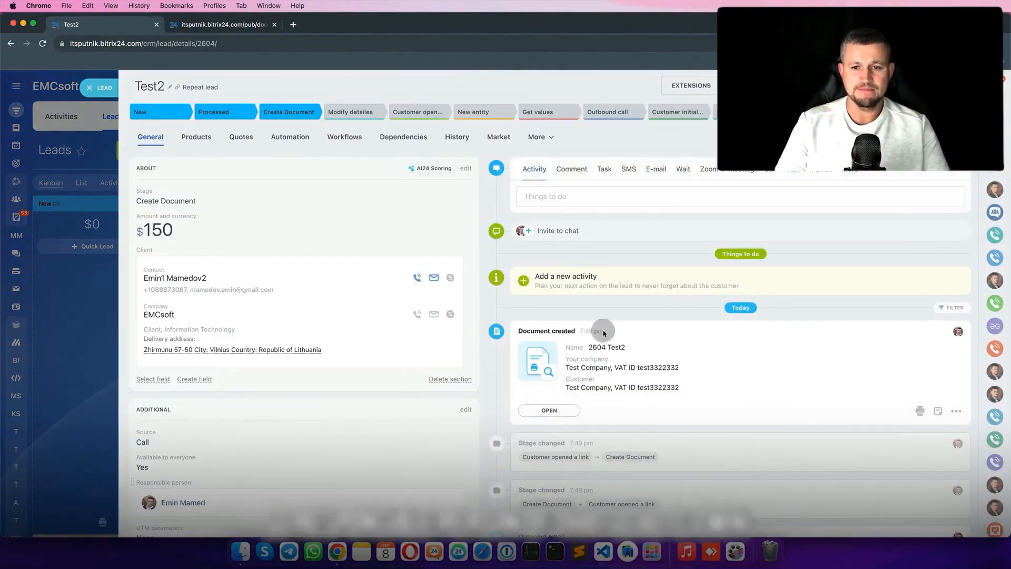
pyautogui.click(559, 410)
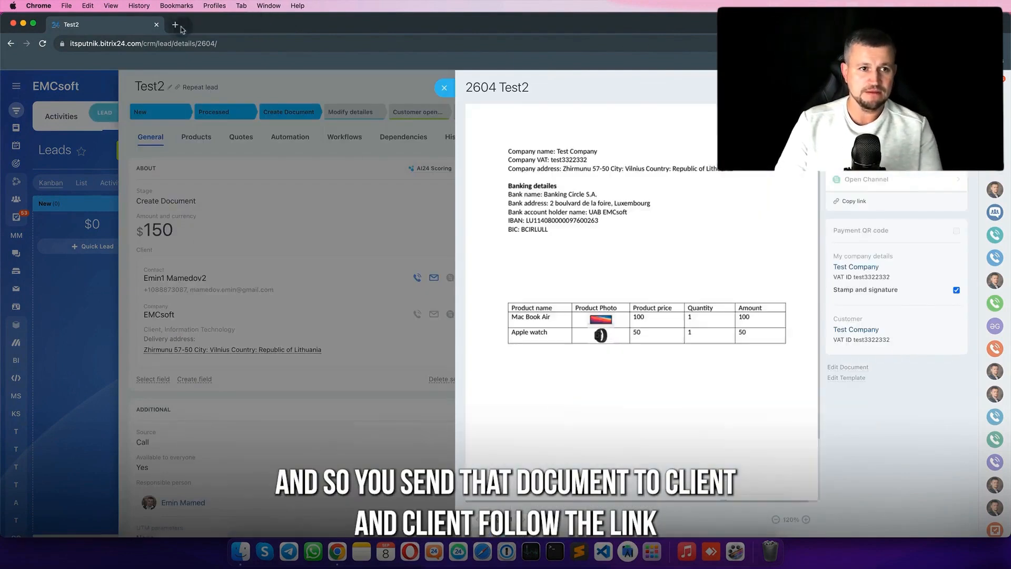
pyautogui.click(174, 26)
pyautogui.press('Return')
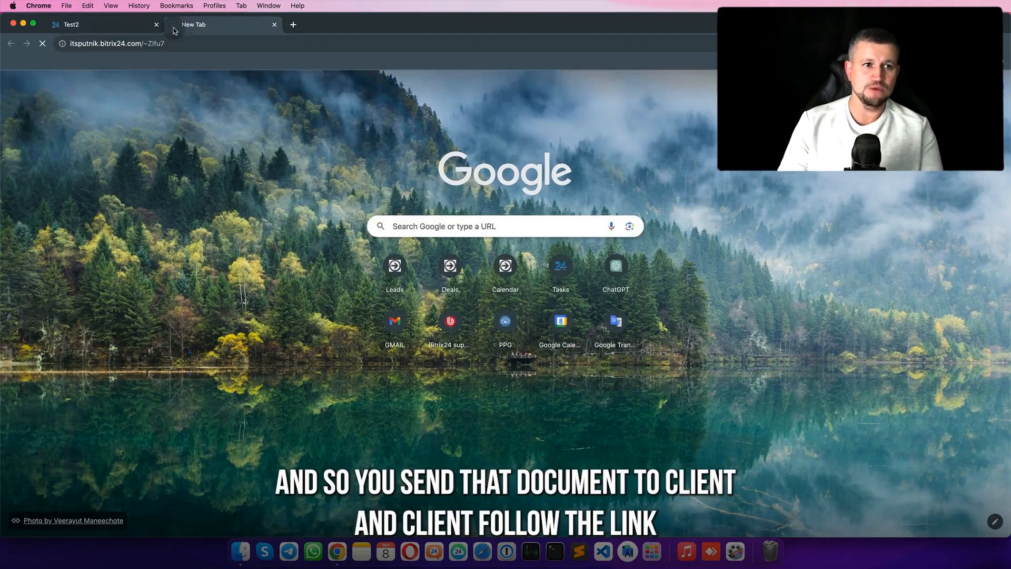
# - Return to the Test2 tab and close the document and lead sliders
pyautogui.click(138, 25)
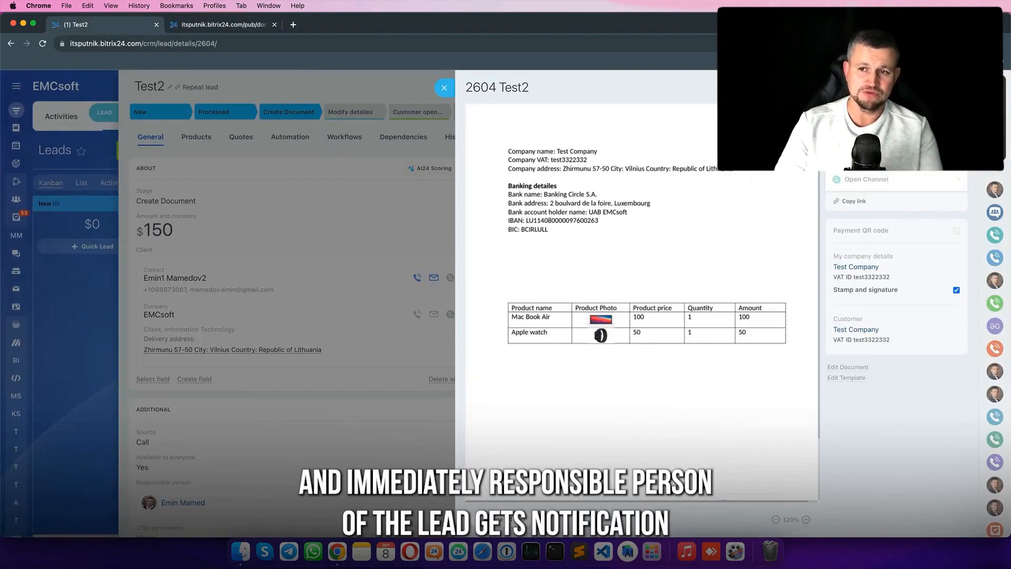
pyautogui.click(444, 87)
pyautogui.click(89, 84)
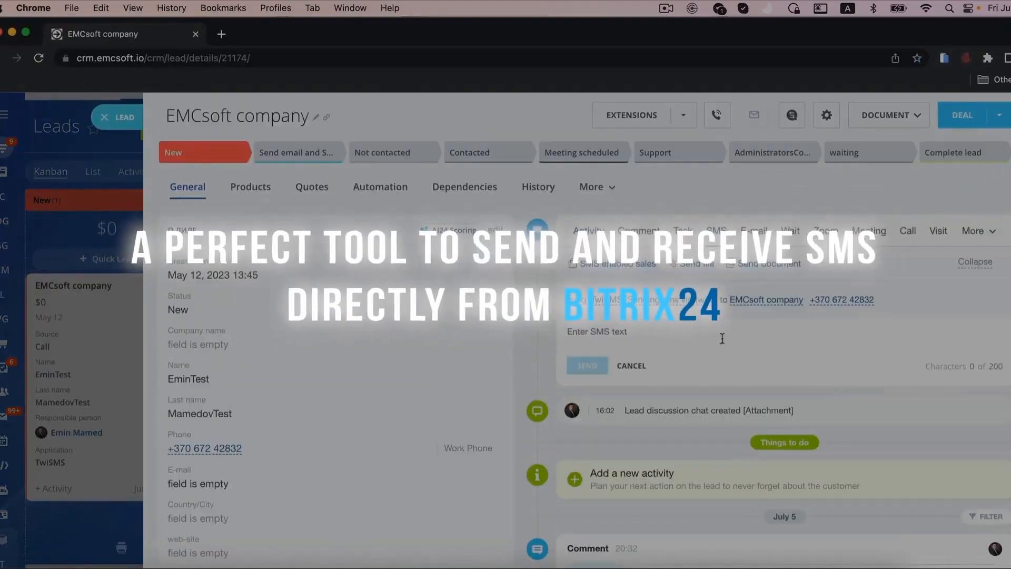
# - Type a short greeting addressed to a colleague while the lead automation page is shown
pyautogui.write('Hello Emin!')
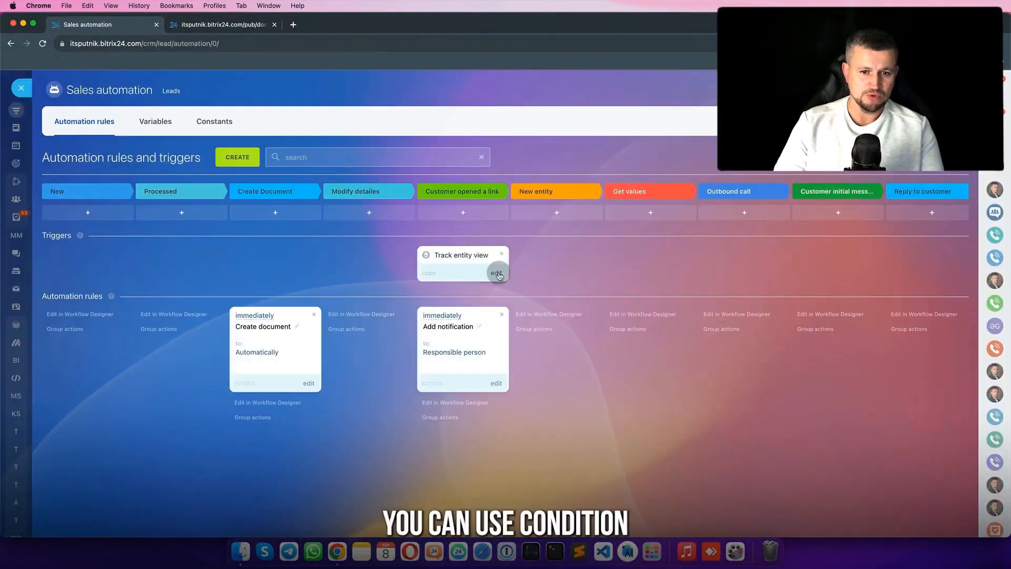
# - Choose TemplateTraining as the Track entity view trigger's template and save it
pyautogui.click(492, 270)
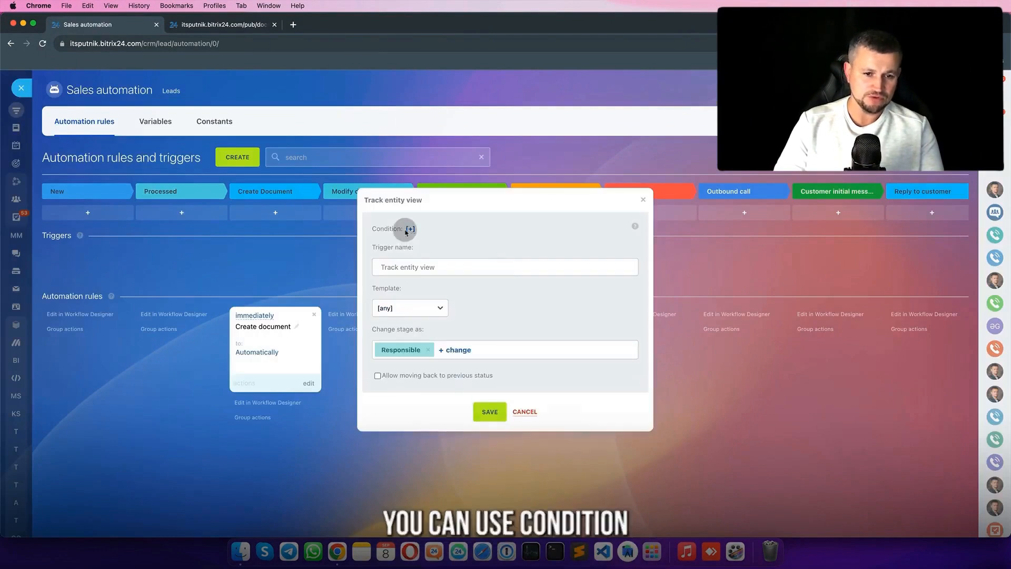
pyautogui.click(427, 308)
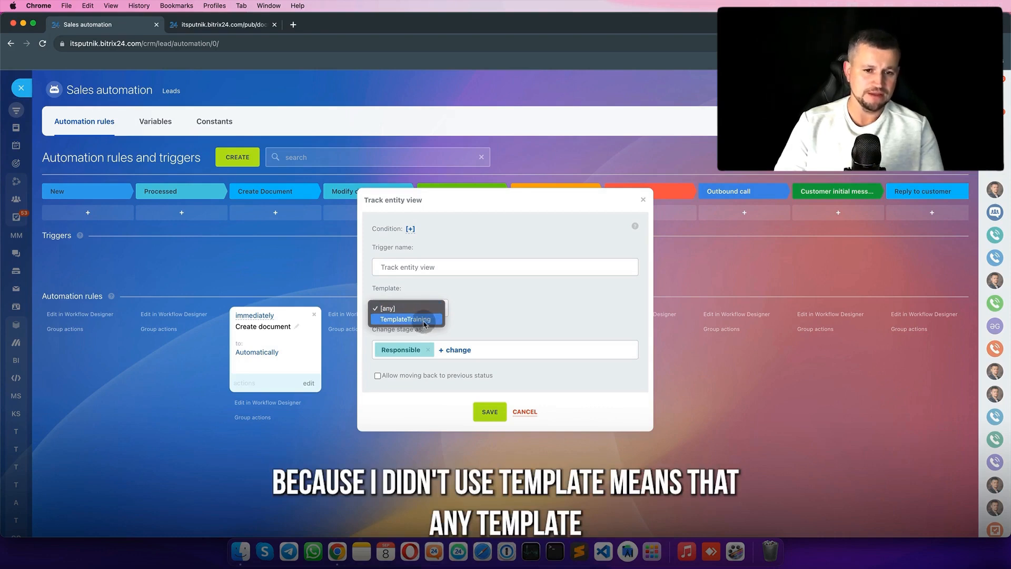
pyautogui.click(420, 320)
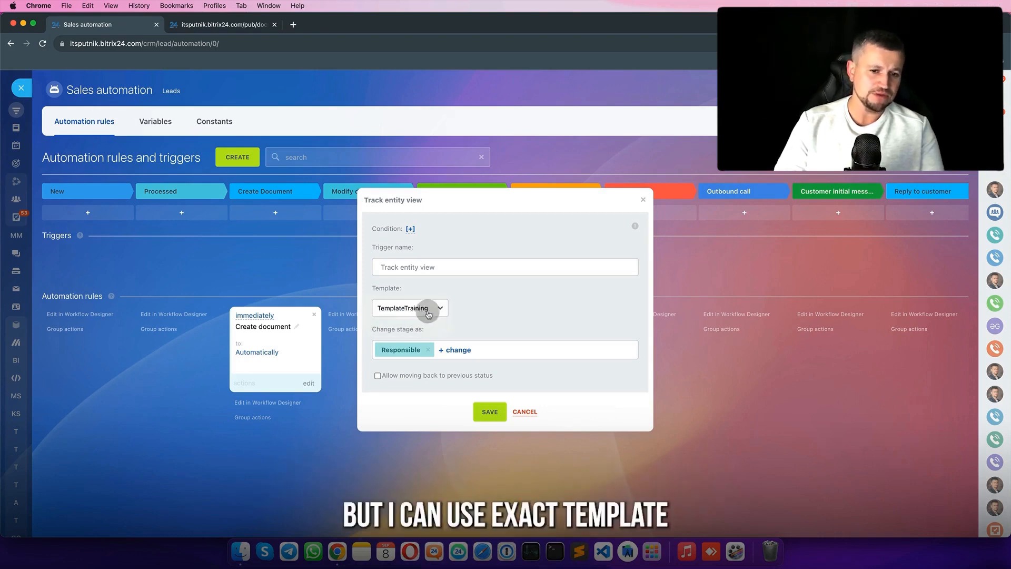
pyautogui.click(497, 411)
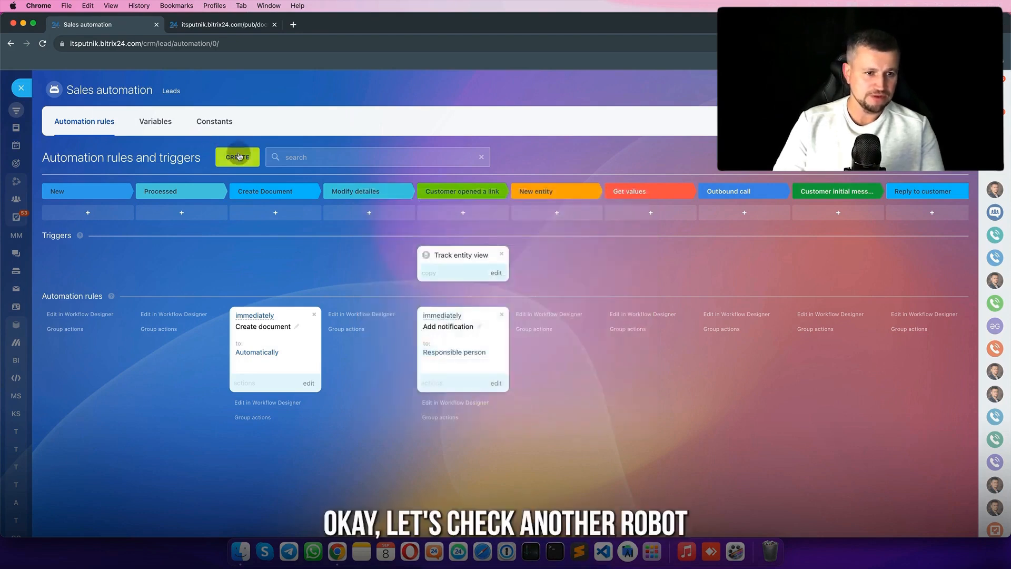
# - Add a Paperwork Track new entity trigger and drag it into the New entity column
pyautogui.click(239, 157)
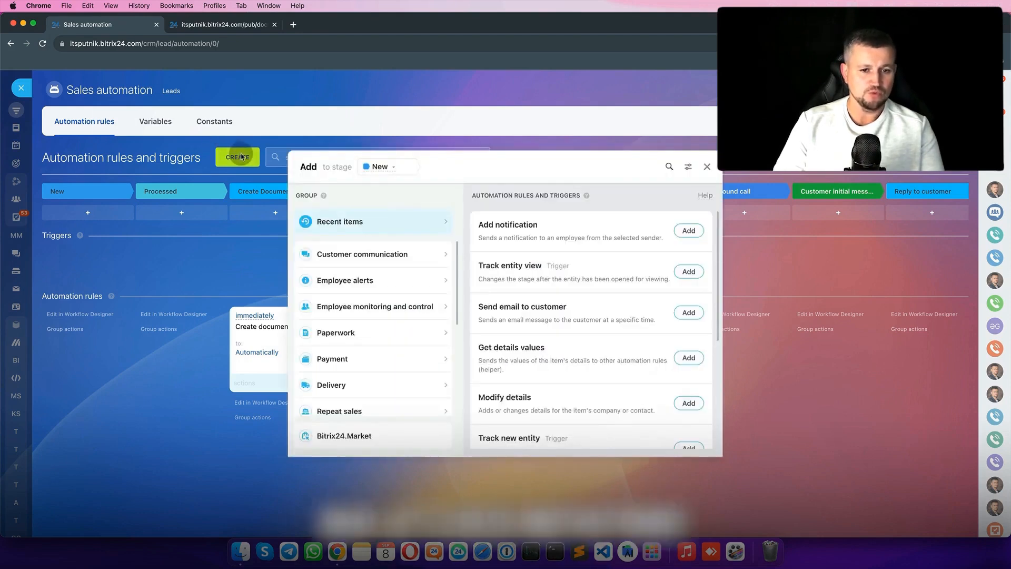
pyautogui.click(376, 337)
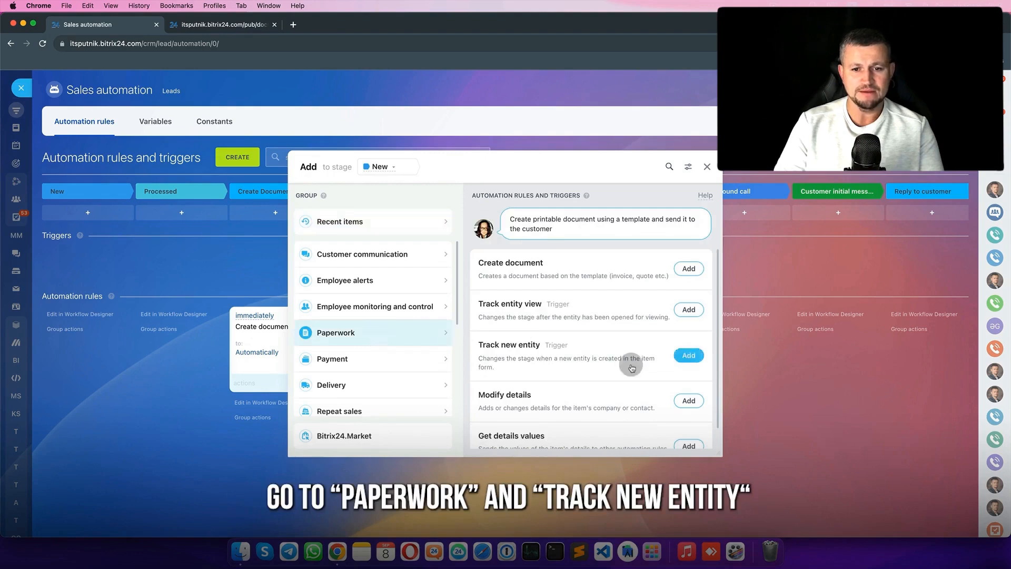
pyautogui.scroll(-2, 629, 363)
pyautogui.click(686, 333)
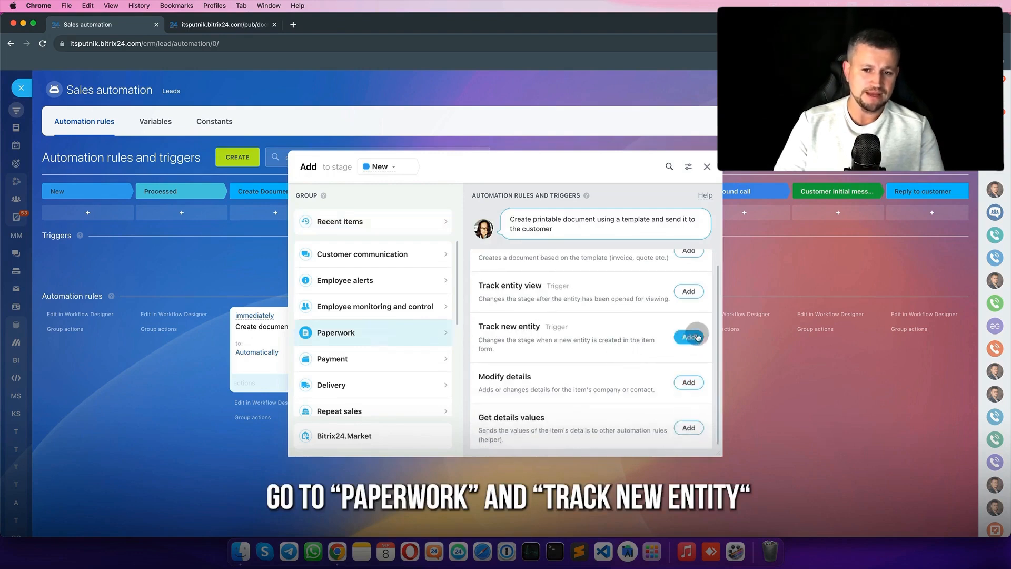
pyautogui.click(488, 409)
pyautogui.moveTo(105, 258); pyautogui.dragTo(552, 287)
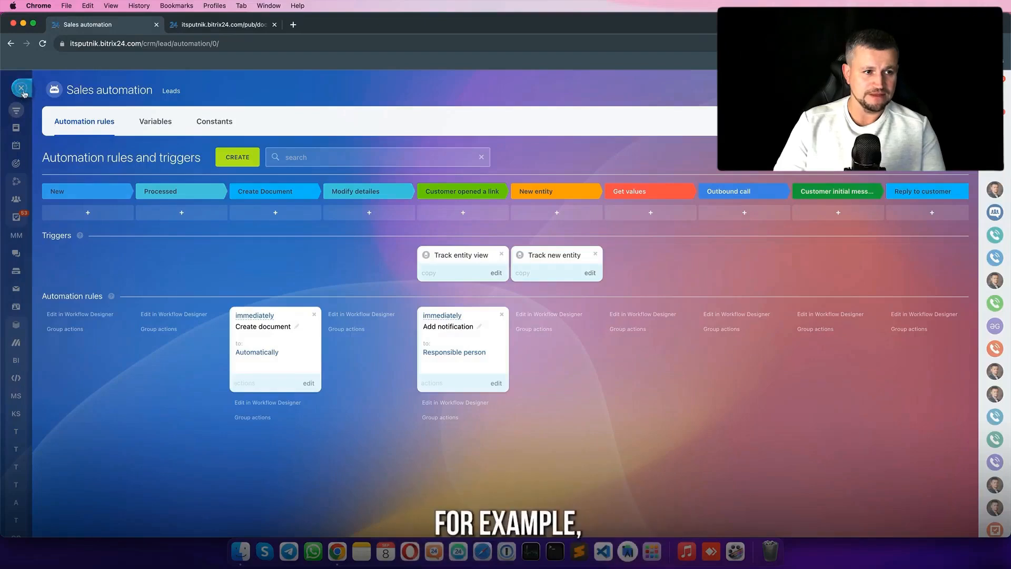
# - Move Test2 into Processed and lower its Mac Book Air price from 100 to 95
pyautogui.click(21, 89)
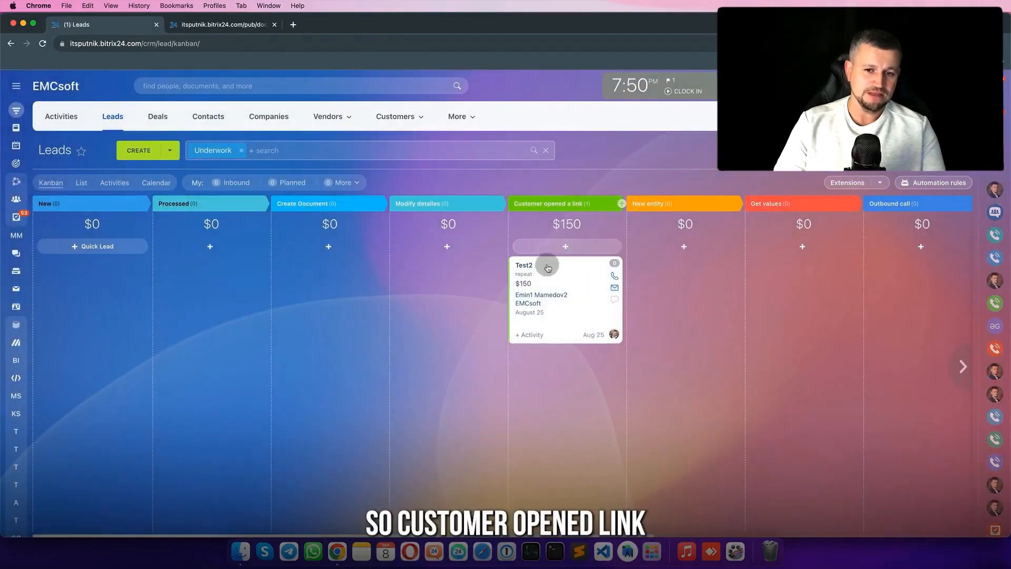
pyautogui.moveTo(547, 267); pyautogui.dragTo(177, 261)
pyautogui.click(171, 264)
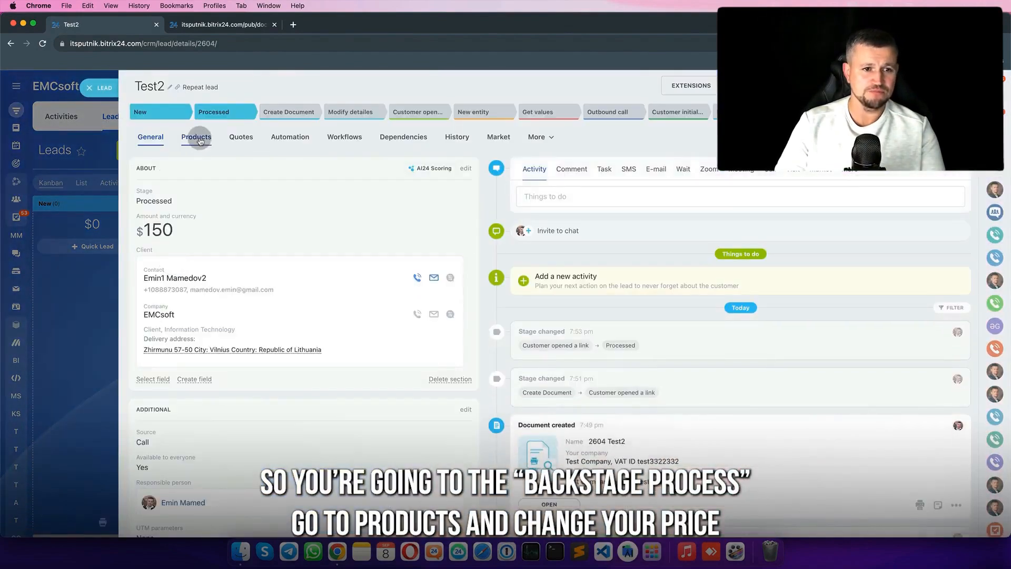
pyautogui.click(199, 138)
pyautogui.click(391, 228)
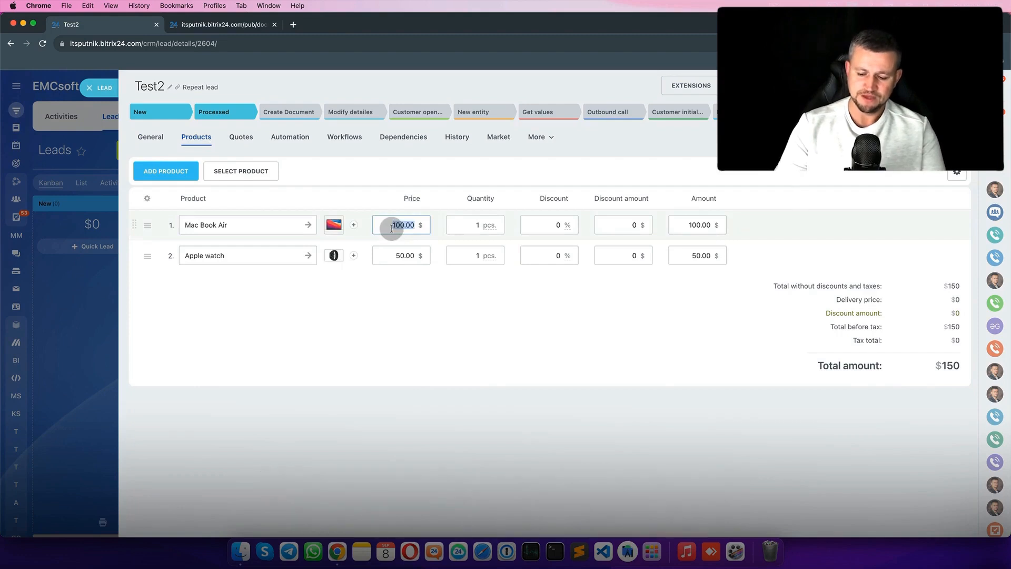
pyautogui.write('95')
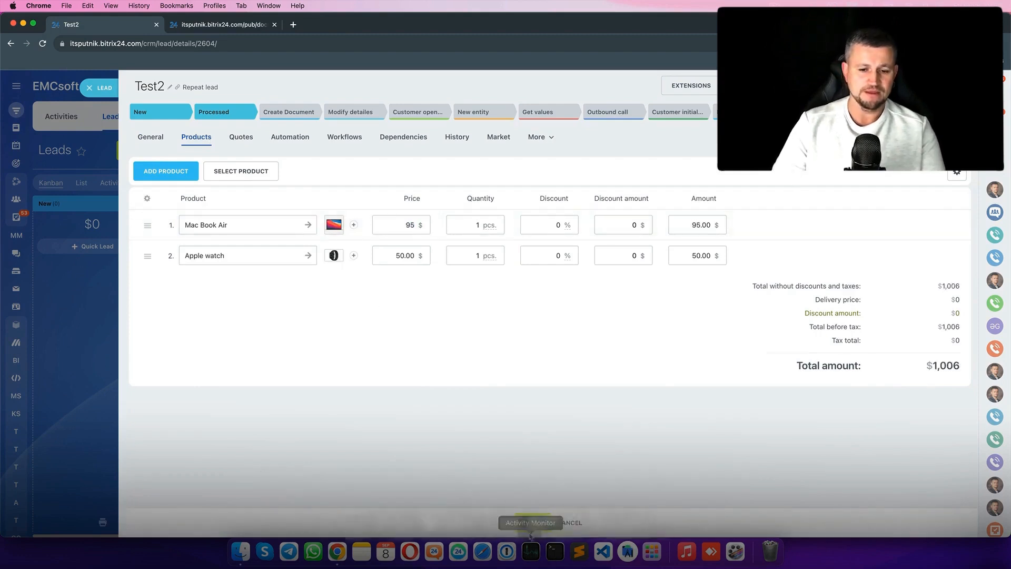
pyautogui.click(531, 522)
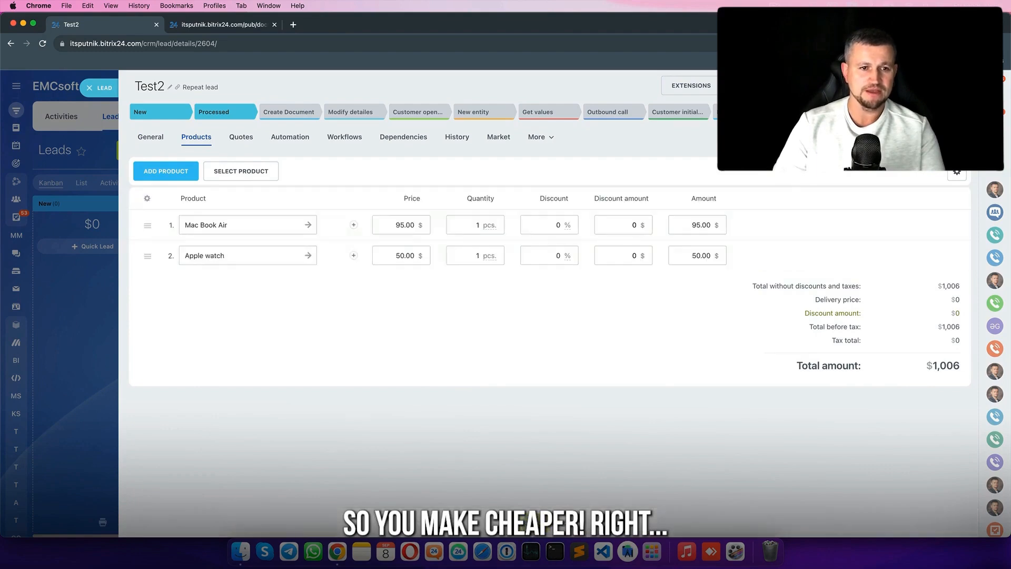
# - Drag the $145 Test2 lead into Create Document and reload the board so it reaches New entity
pyautogui.click(101, 97)
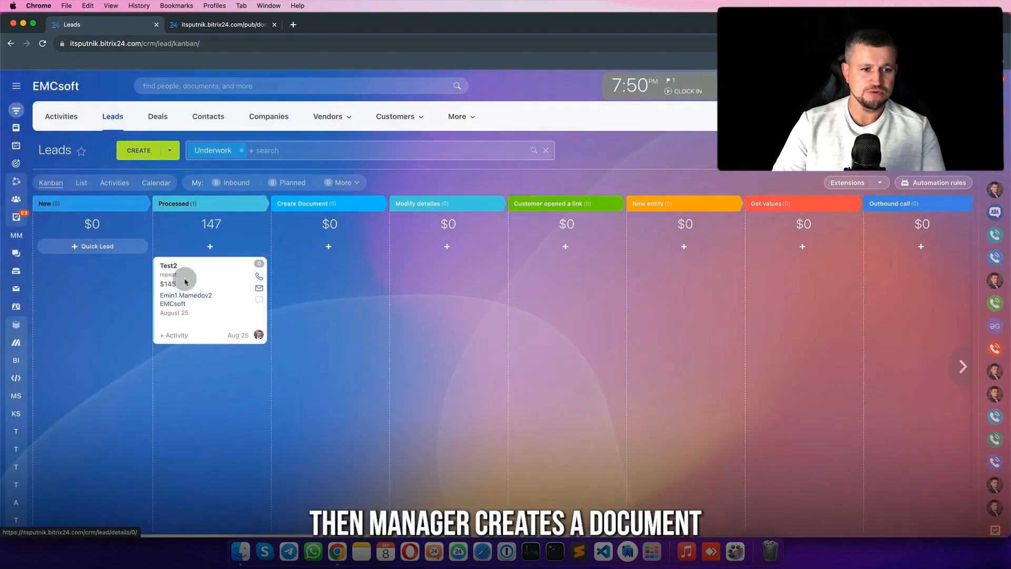
pyautogui.moveTo(224, 317); pyautogui.dragTo(300, 313)
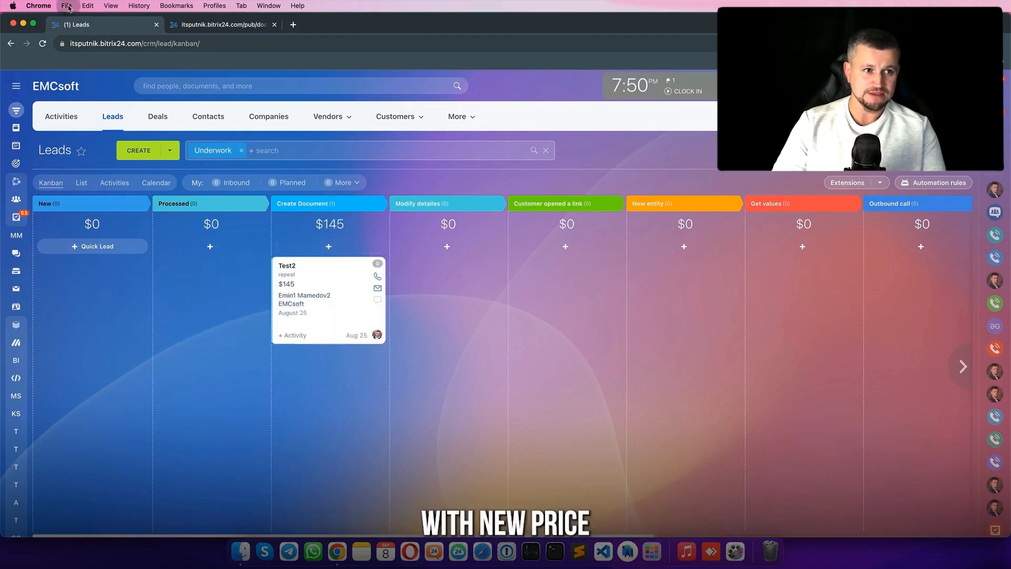
pyautogui.click(43, 44)
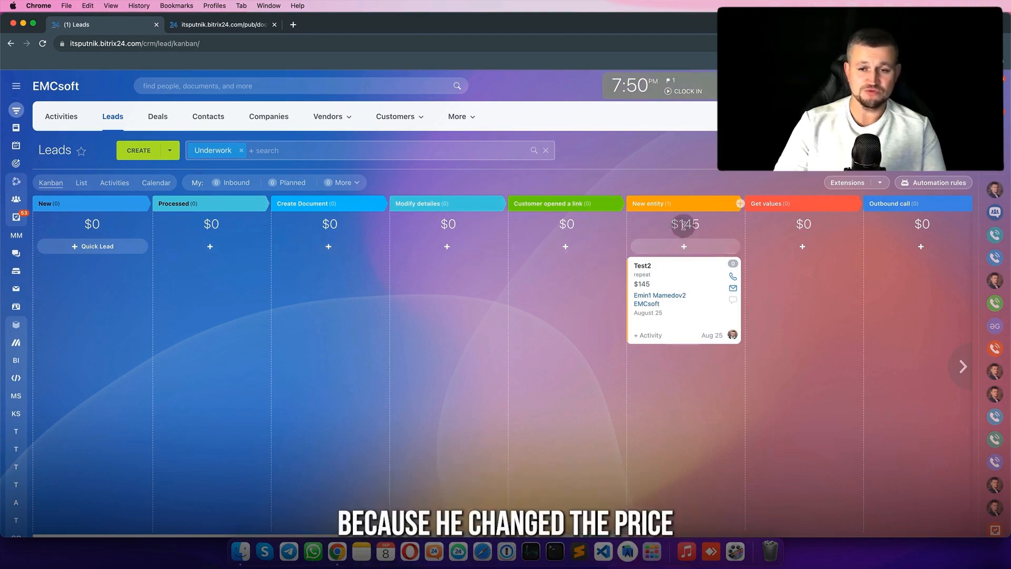
# - Add an Employee alerts notification rule in lead automation and move it to another stage
pyautogui.click(926, 184)
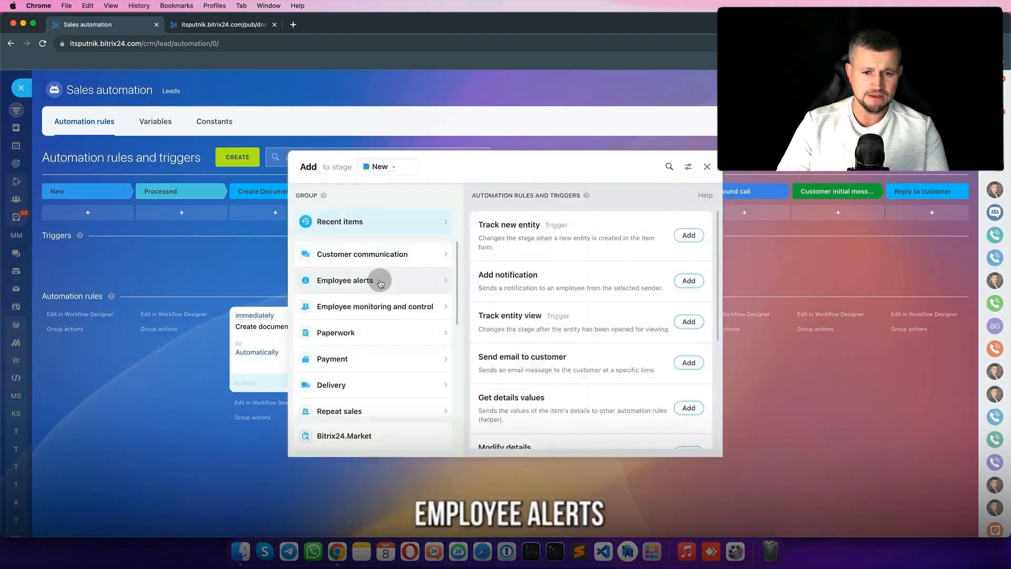
pyautogui.click(380, 282)
pyautogui.click(688, 266)
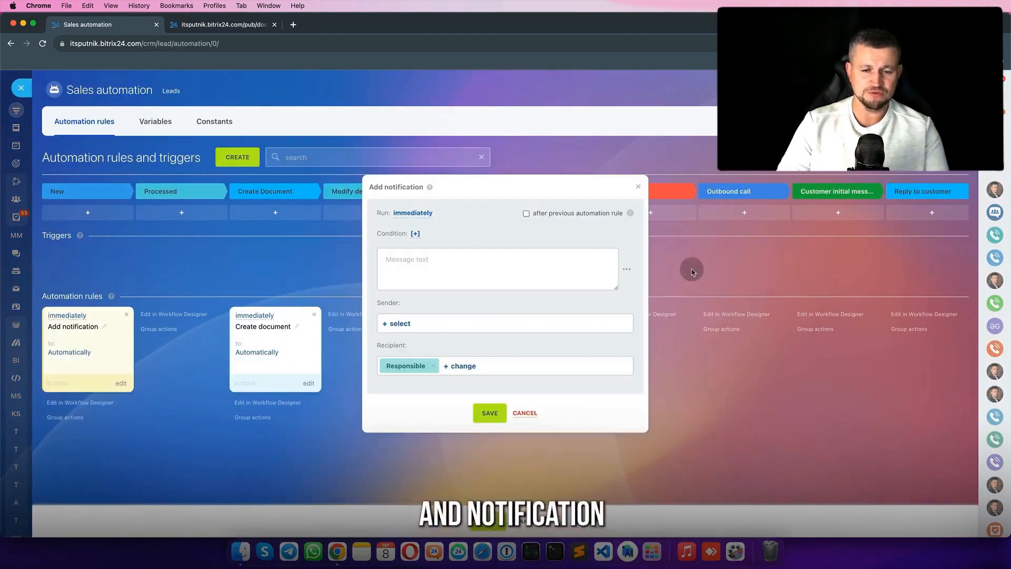
pyautogui.click(488, 271)
pyautogui.click(493, 416)
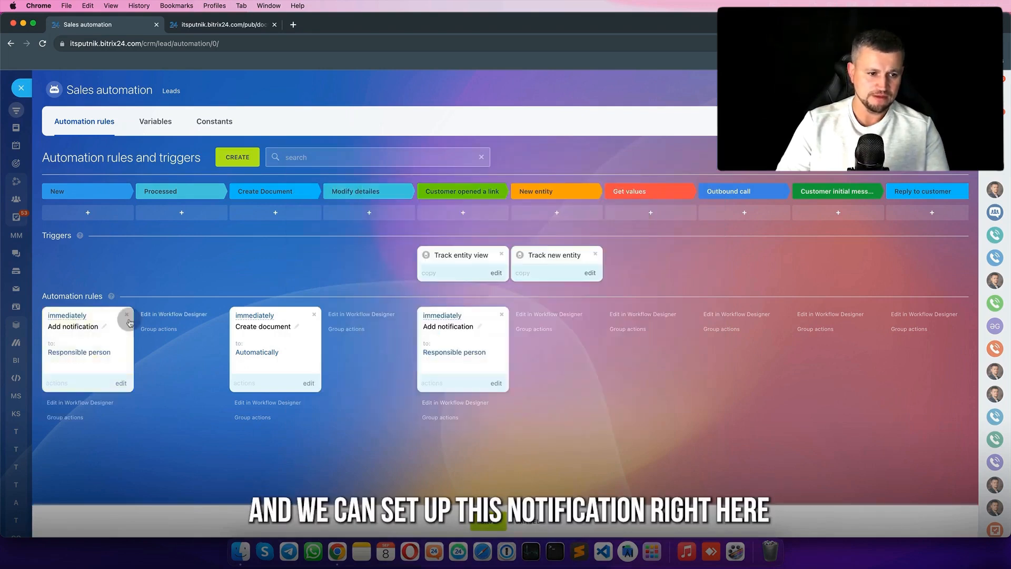
pyautogui.moveTo(113, 340); pyautogui.dragTo(669, 373)
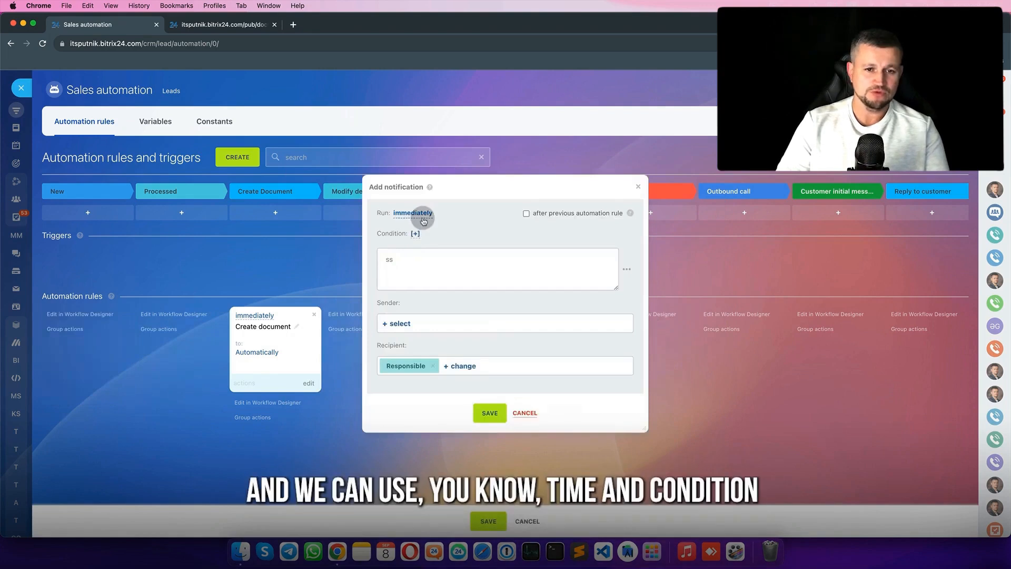
pyautogui.doubleClick(418, 264)
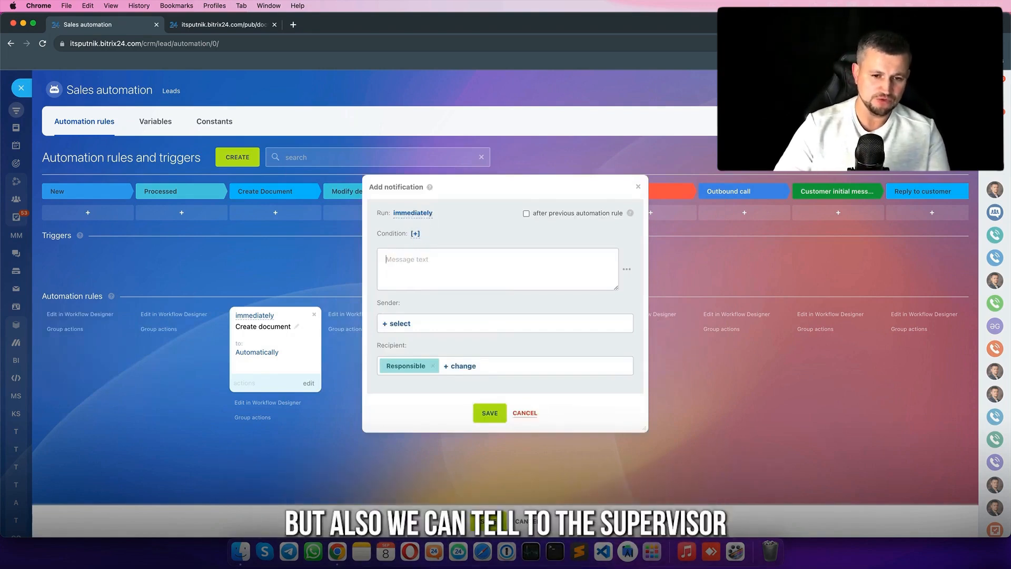
# - Set the notification sender to Responsible and the recipient to Supervisor via Roles
pyautogui.click(402, 325)
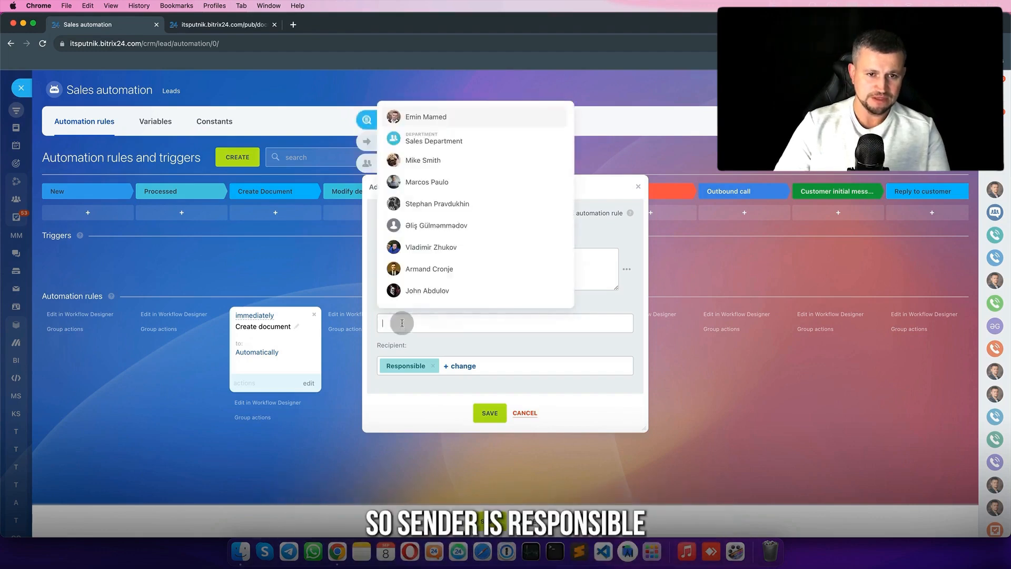
pyautogui.click(373, 143)
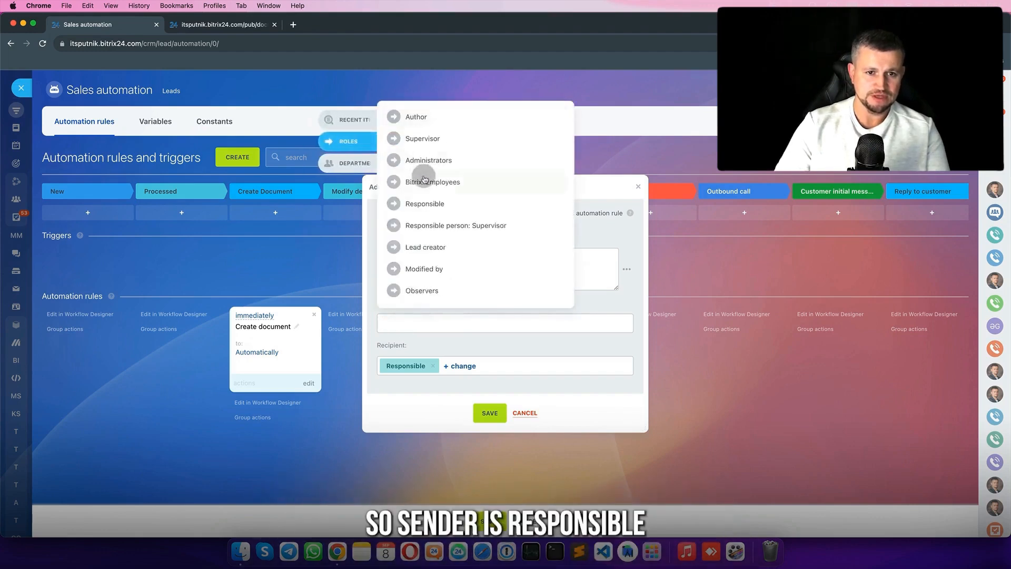
pyautogui.click(428, 203)
pyautogui.click(432, 366)
pyautogui.click(393, 366)
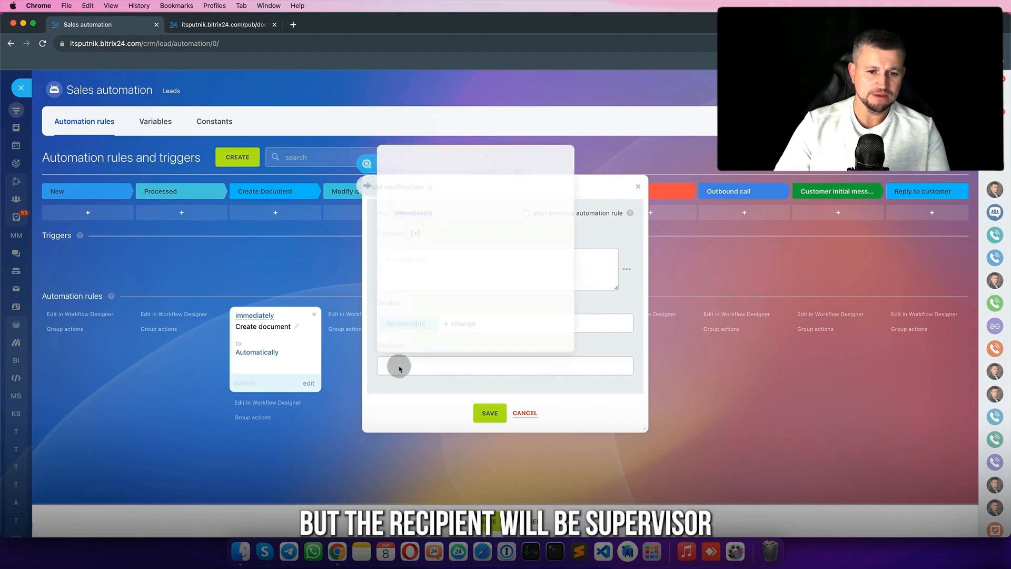
pyautogui.click(378, 189)
pyautogui.click(432, 203)
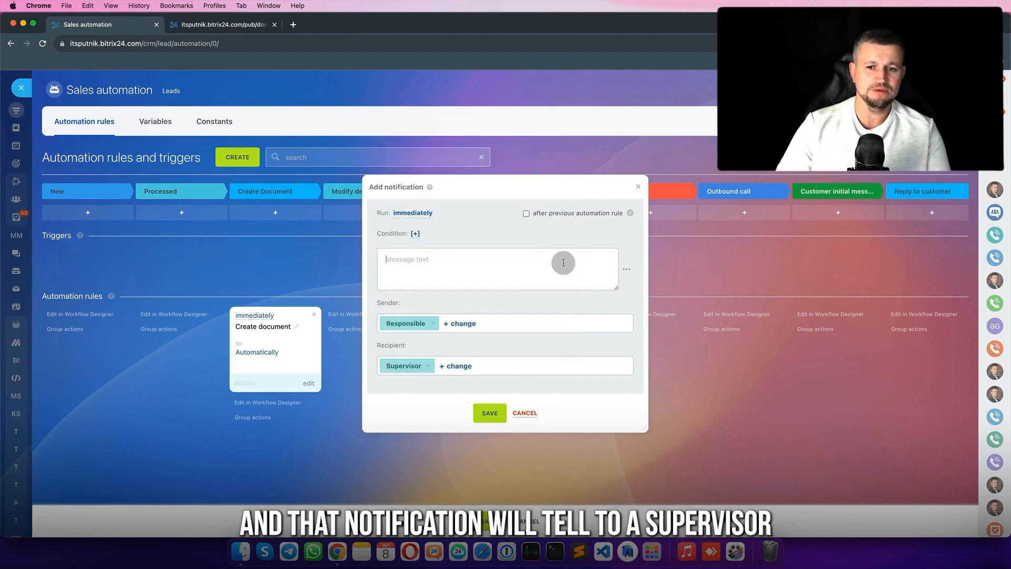
pyautogui.click(628, 269)
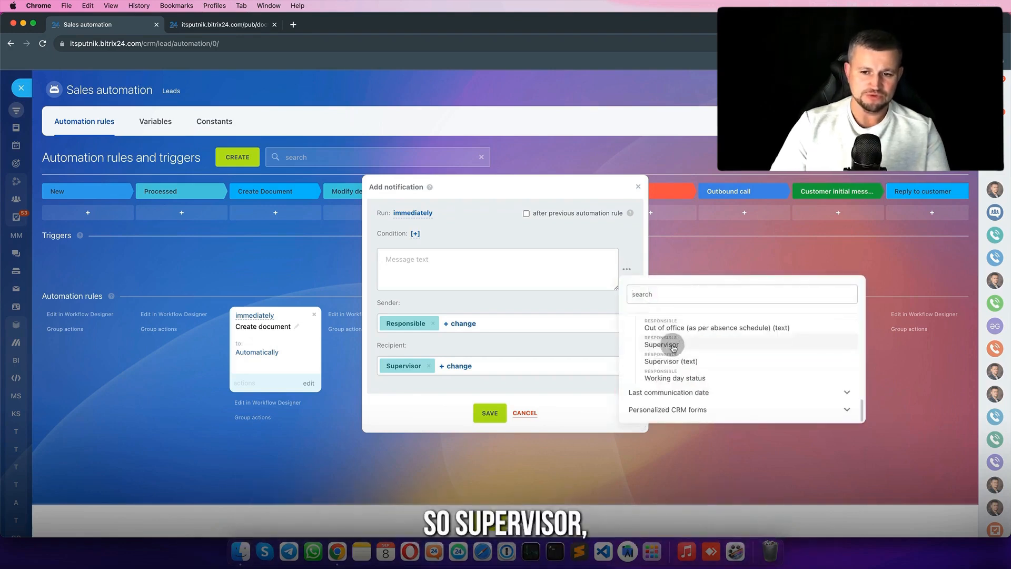
# - Compose the message with Supervisor and responsible Name variables, ', manager' and '. Please check Lea'
pyautogui.click(673, 347)
pyautogui.write(', manager')
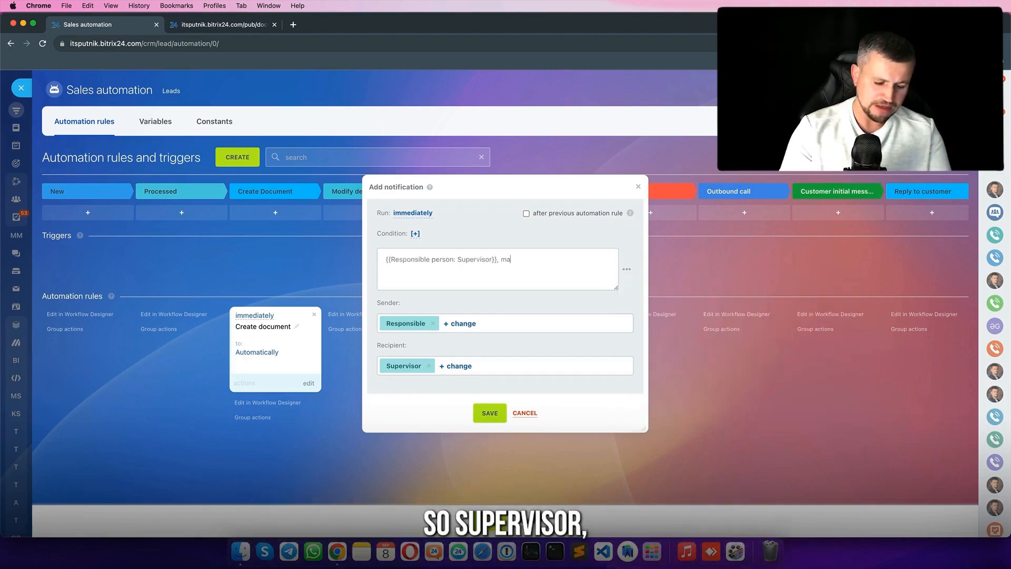
pyautogui.click(632, 270)
pyautogui.click(698, 382)
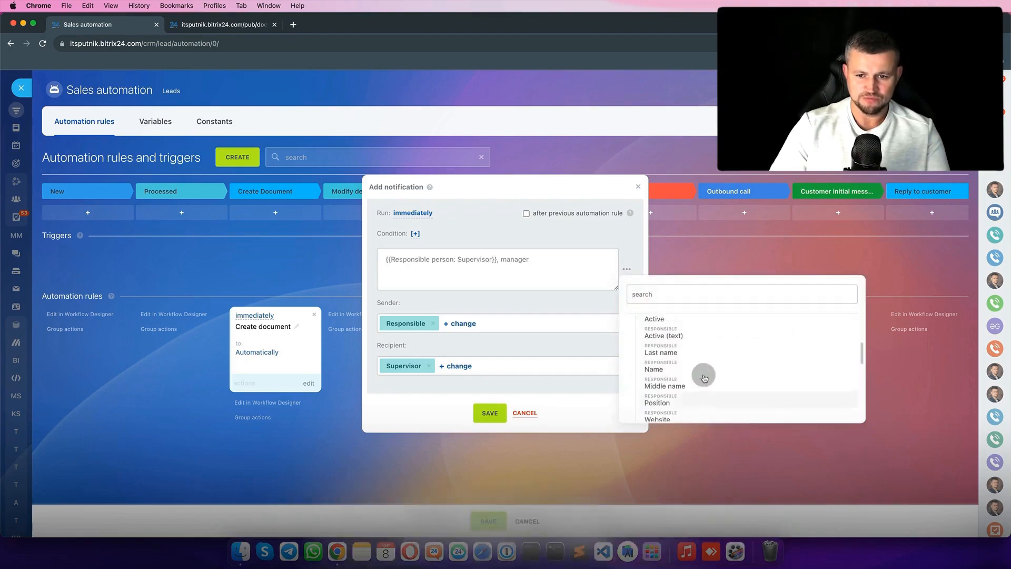
pyautogui.click(672, 370)
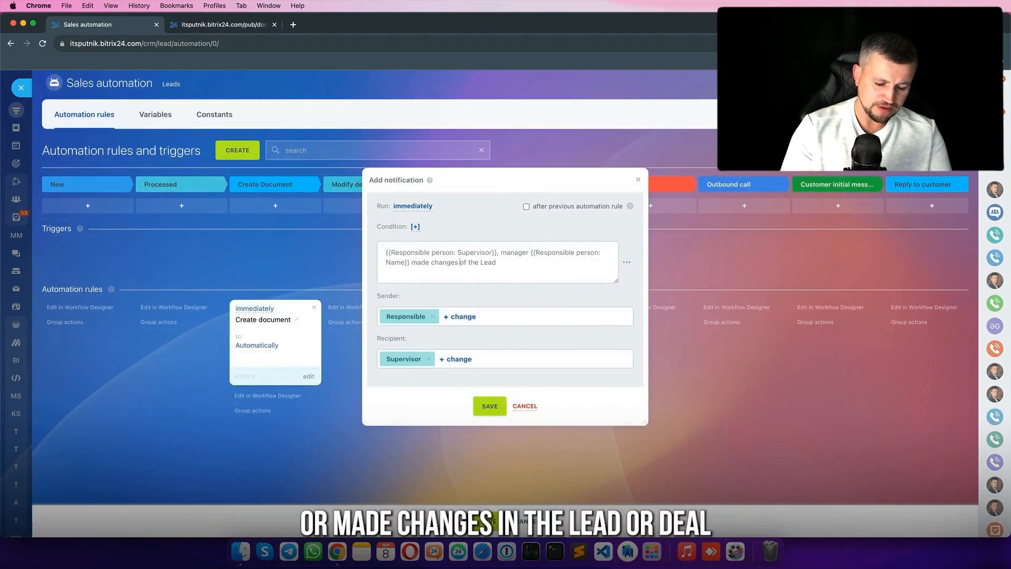
pyautogui.press('Right')
pyautogui.press('Right')
pyautogui.press('BackSpace')
pyautogui.press('BackSpace')
pyautogui.write('in')
pyautogui.press('super+Right')
pyautogui.write('. P')
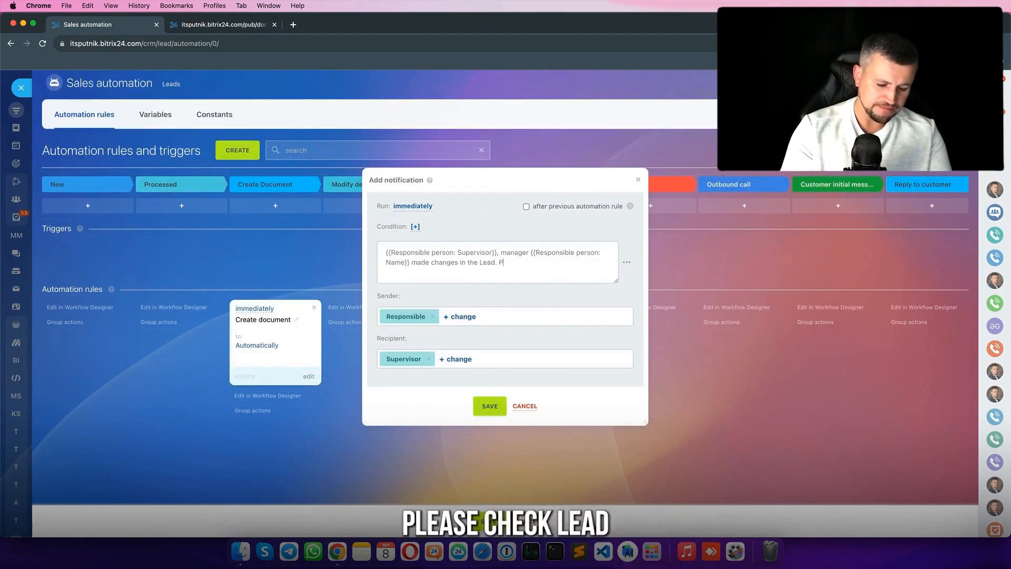
pyautogui.write('lease check LEa')
pyautogui.press('BackSpace')
pyautogui.press('BackSpace')
pyautogui.write('ead')
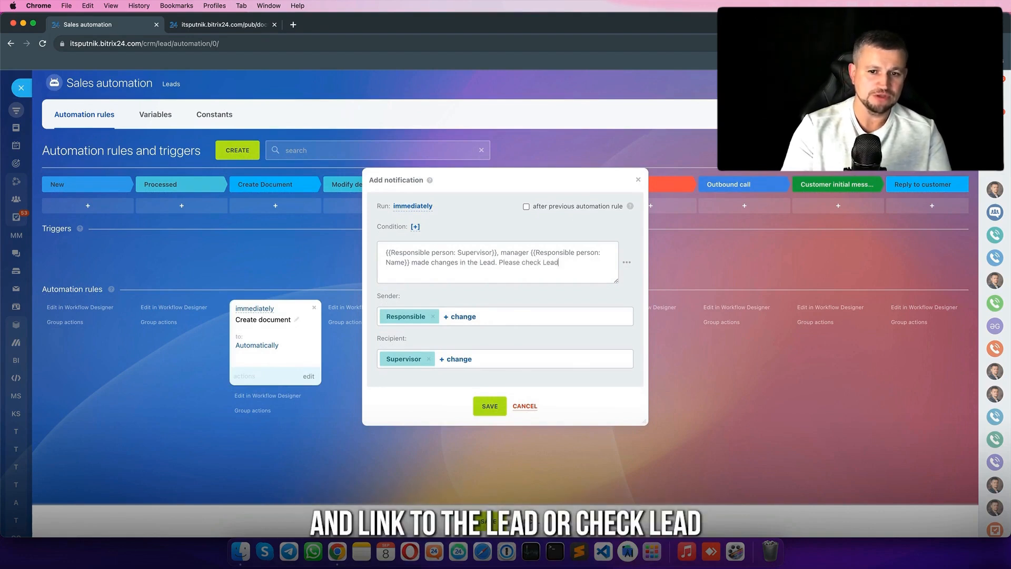
# - Append the {{Lead name}} variable to the message and save the rule
pyautogui.click(626, 261)
pyautogui.scroll(10, 668, 367)
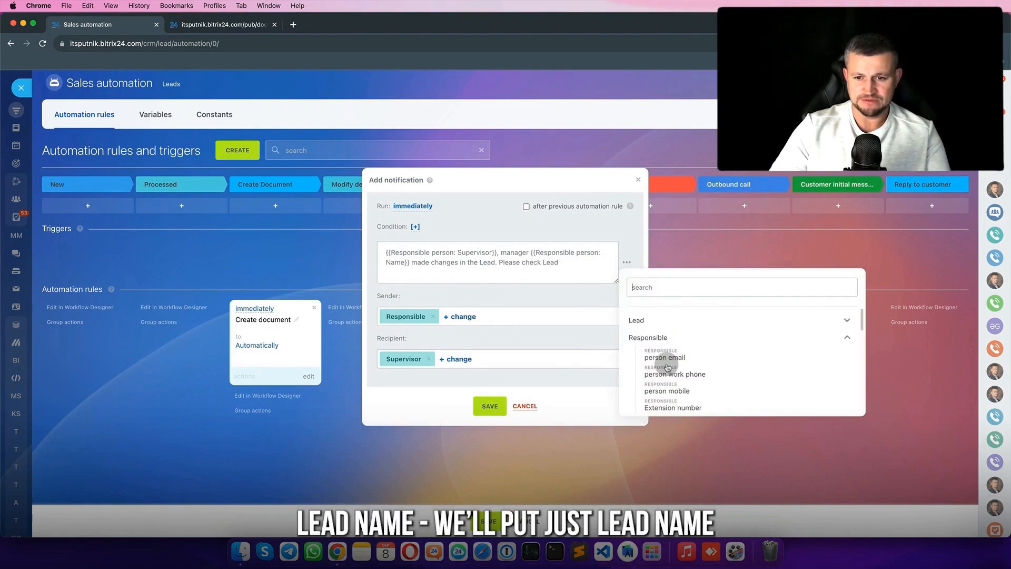
pyautogui.click(690, 335)
pyautogui.click(694, 321)
pyautogui.click(683, 399)
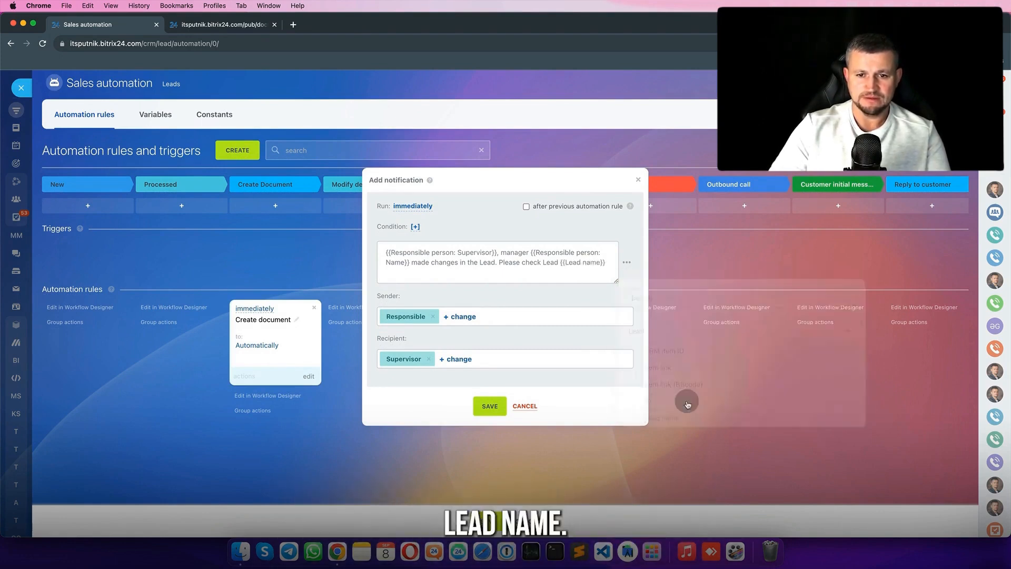
pyautogui.click(487, 405)
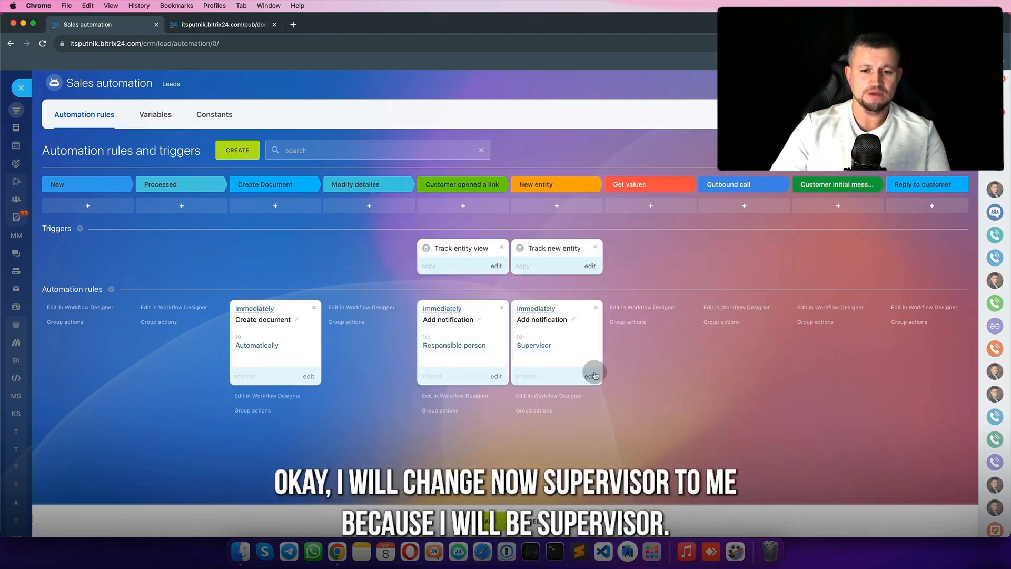
# - Replace Supervisor with your own user as the notification recipient and save
pyautogui.click(592, 376)
pyautogui.click(456, 366)
pyautogui.click(427, 159)
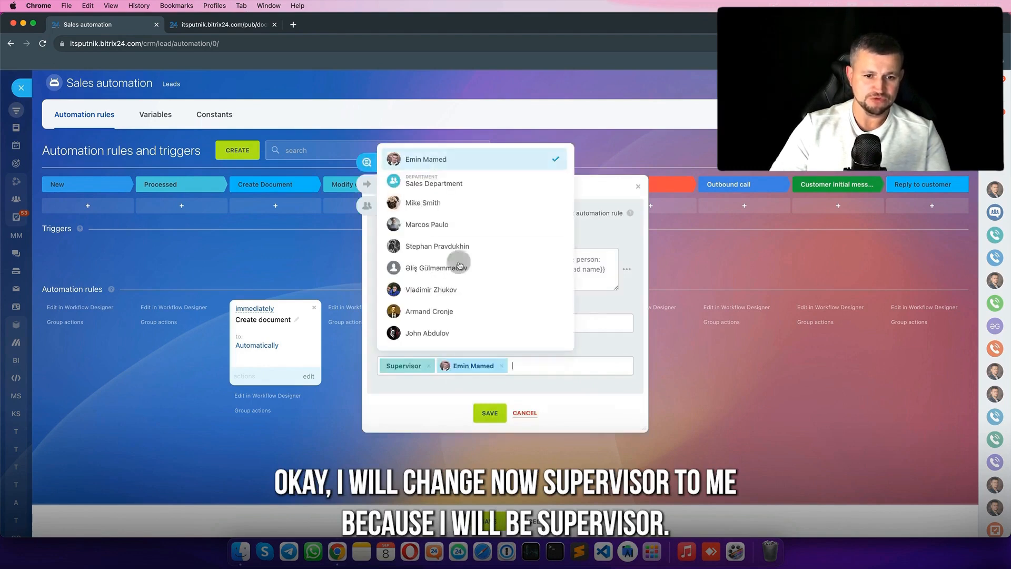
pyautogui.click(428, 366)
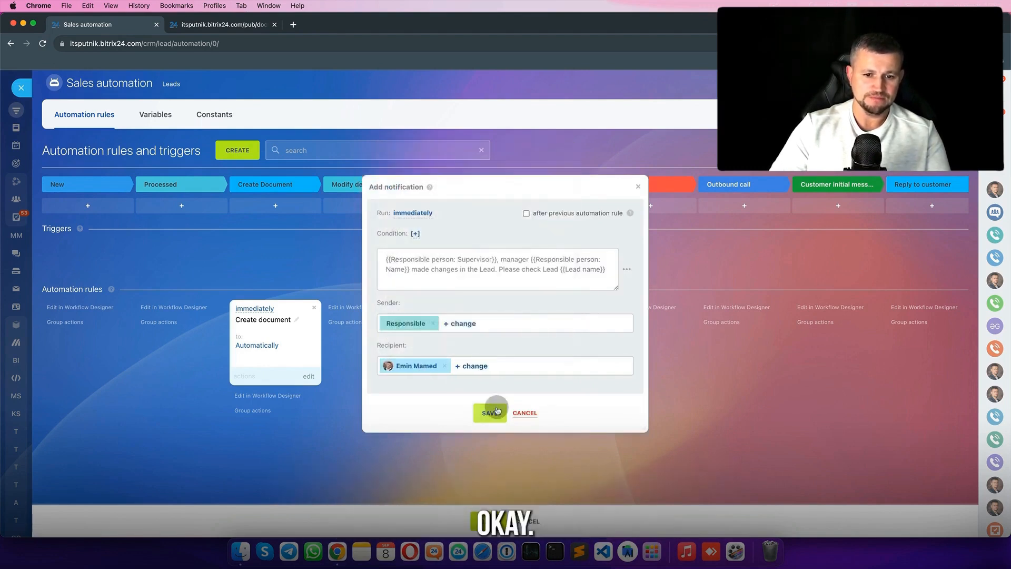
pyautogui.click(497, 411)
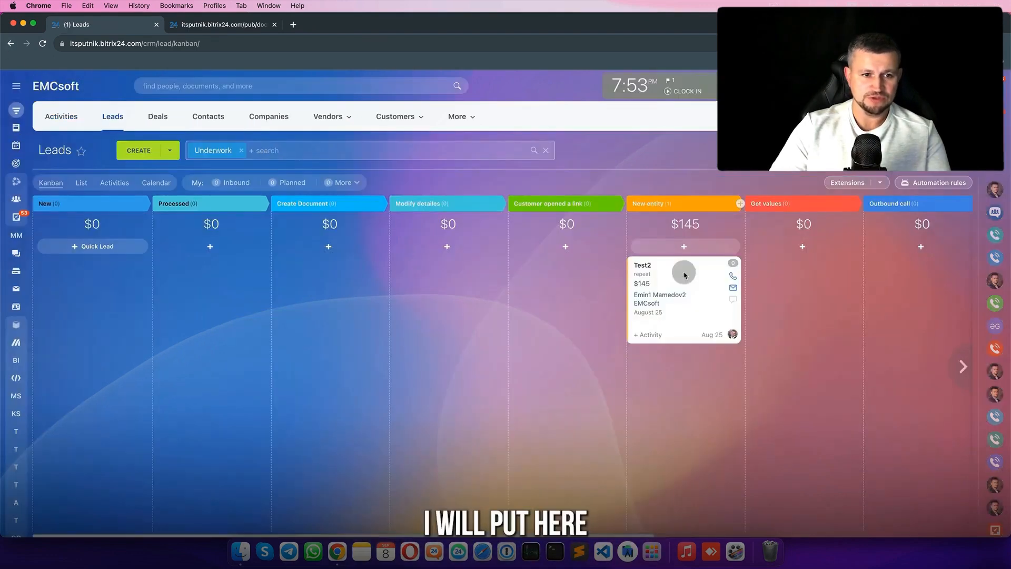
# - Move Test2 back to Processed and change its Mac Book Air price to 80
pyautogui.moveTo(681, 270); pyautogui.dragTo(184, 265)
pyautogui.click(171, 264)
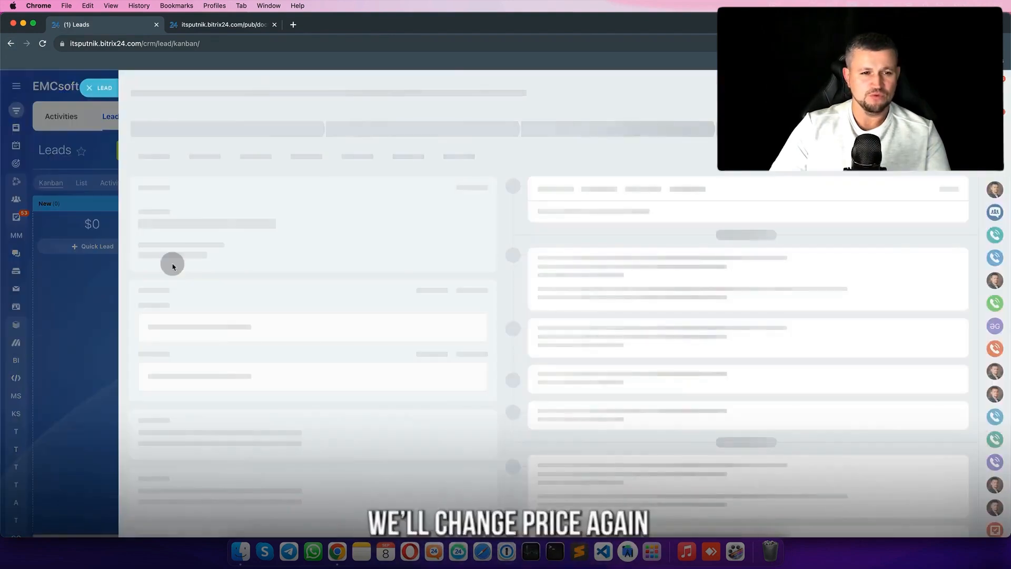
pyautogui.click(200, 138)
pyautogui.moveTo(405, 225); pyautogui.dragTo(389, 225)
pyautogui.press('BackSpace')
pyautogui.write('80')
pyautogui.press('Delete')
pyautogui.press('Delete')
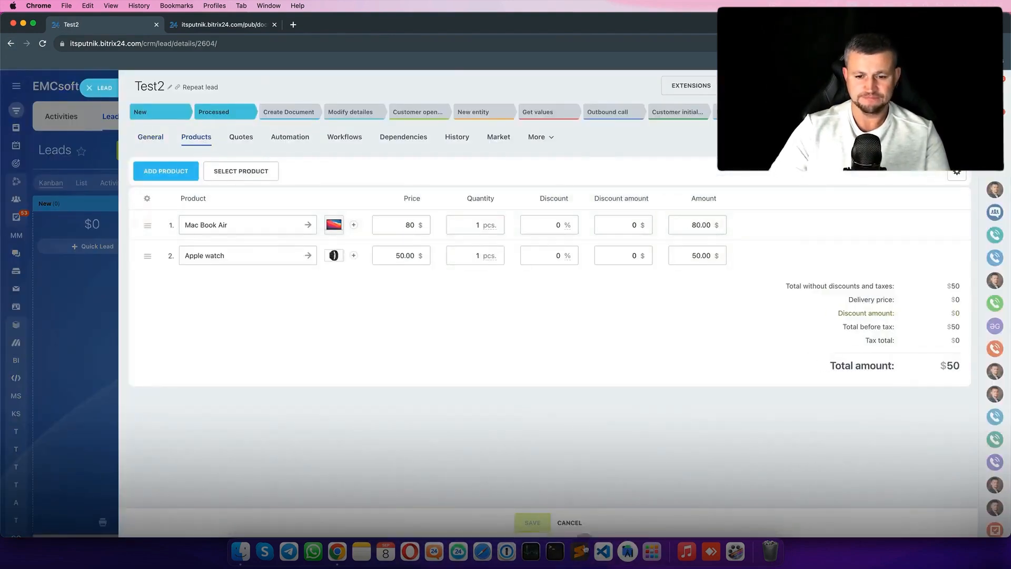
pyautogui.click(538, 519)
# - Drag Test2 into Create Document, reload the board and view the change notification
pyautogui.press('Escape')
pyautogui.moveTo(244, 280); pyautogui.dragTo(292, 285)
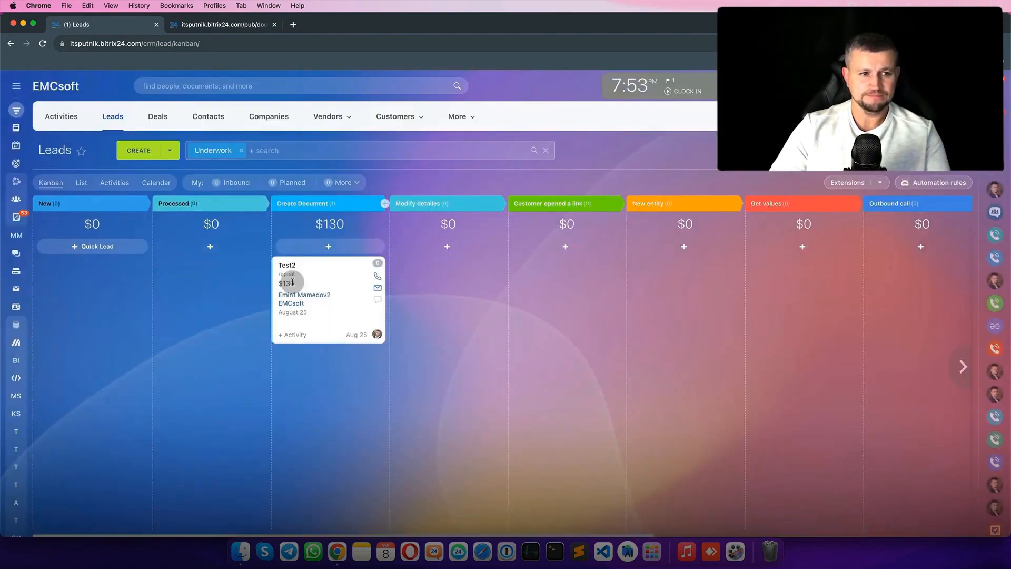
pyautogui.press('super+r')
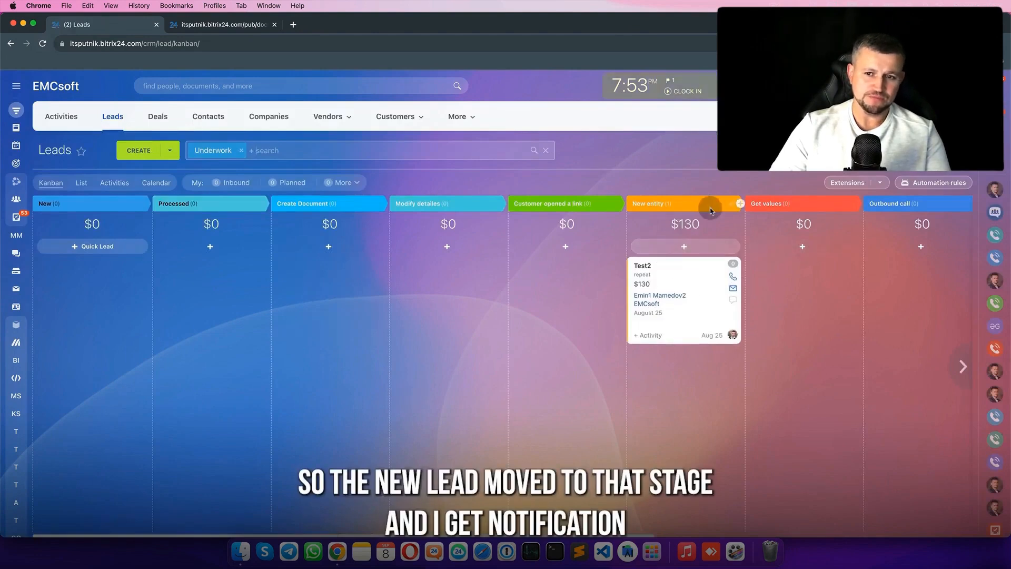
pyautogui.click(994, 117)
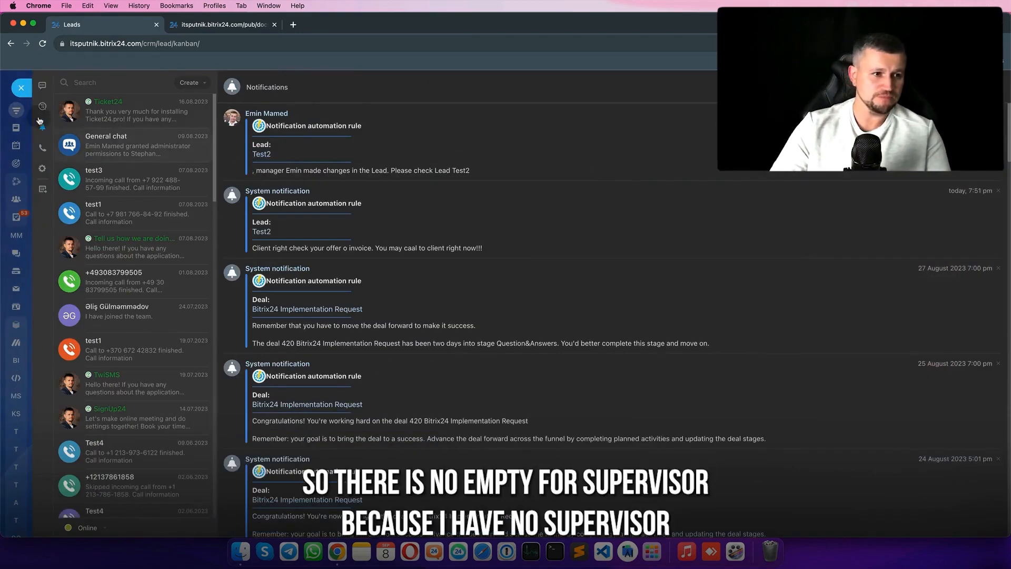
# - Add a Paperwork > Modify details robot to the New stage of lead automation
pyautogui.click(20, 94)
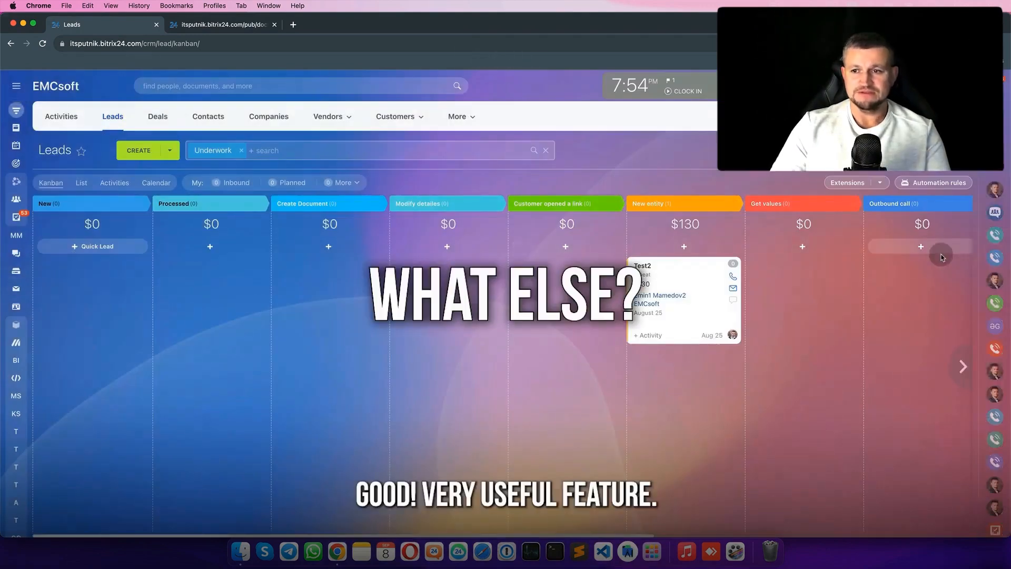
pyautogui.click(933, 182)
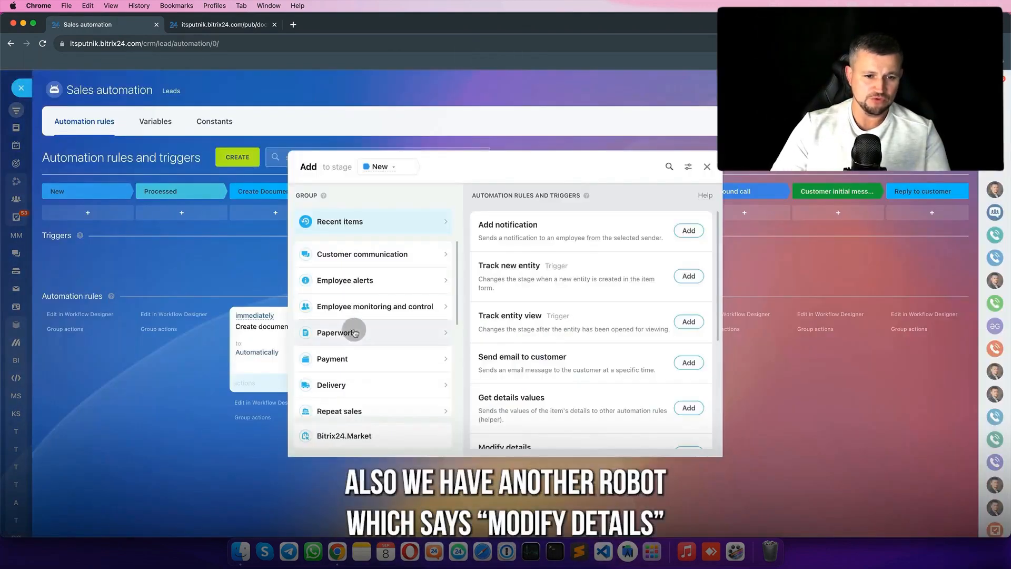
pyautogui.click(354, 330)
pyautogui.scroll(-1, 632, 378)
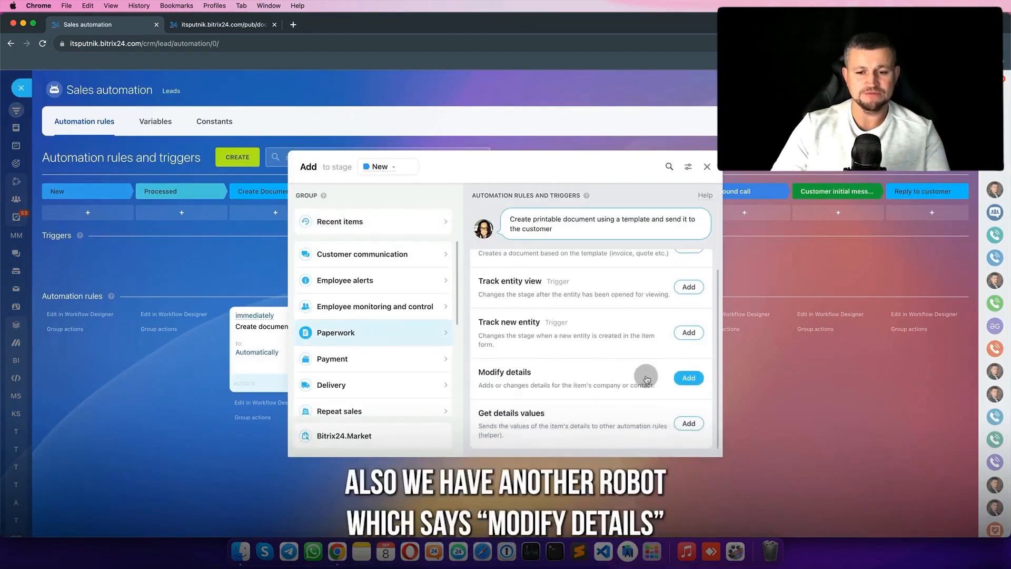
pyautogui.click(689, 379)
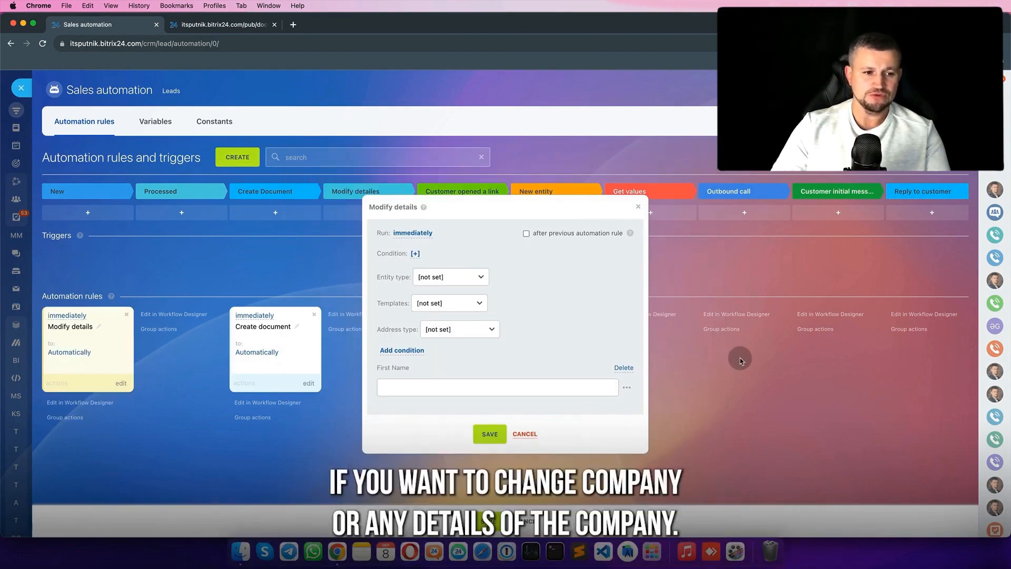
pyautogui.moveTo(1010, 205); pyautogui.dragTo(770, 204)
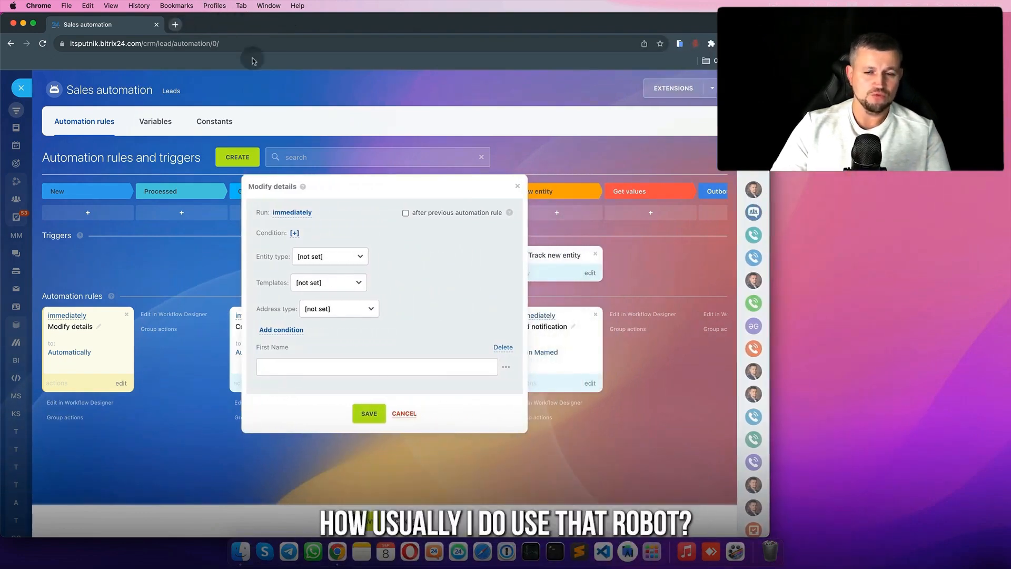
pyautogui.moveTo(769, 291); pyautogui.dragTo(700, 281)
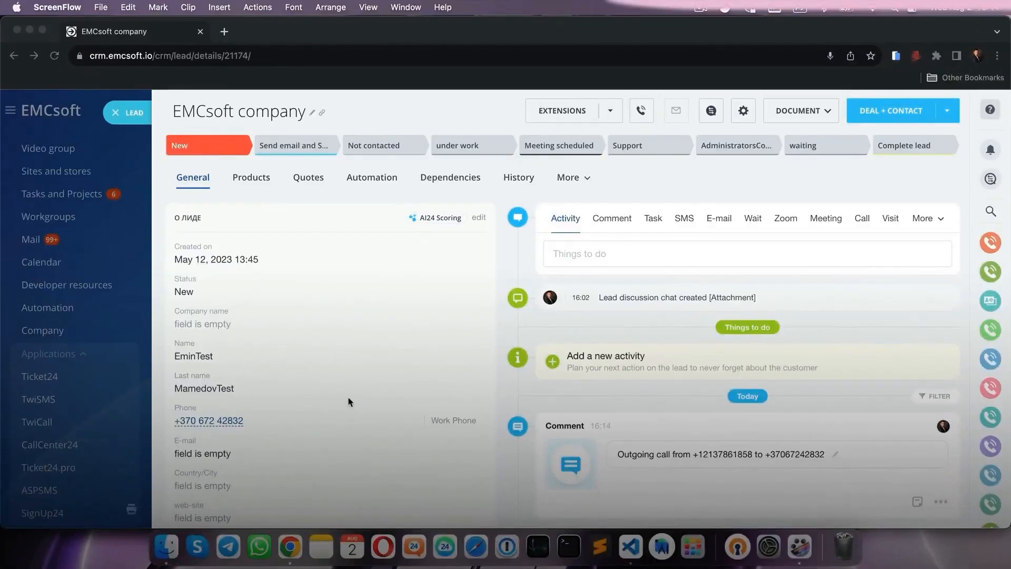
pyautogui.click(229, 426)
pyautogui.click(192, 424)
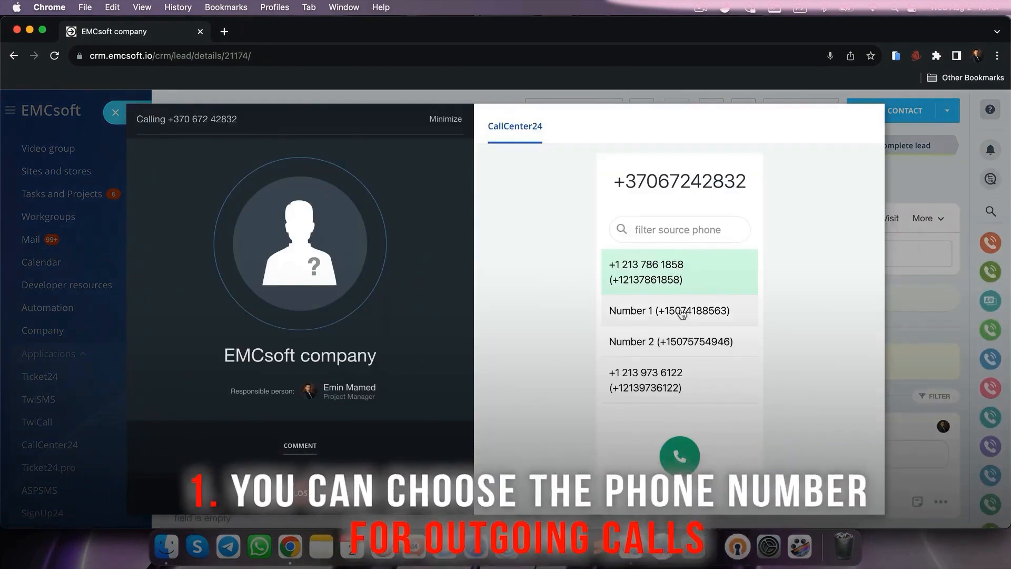
pyautogui.click(689, 284)
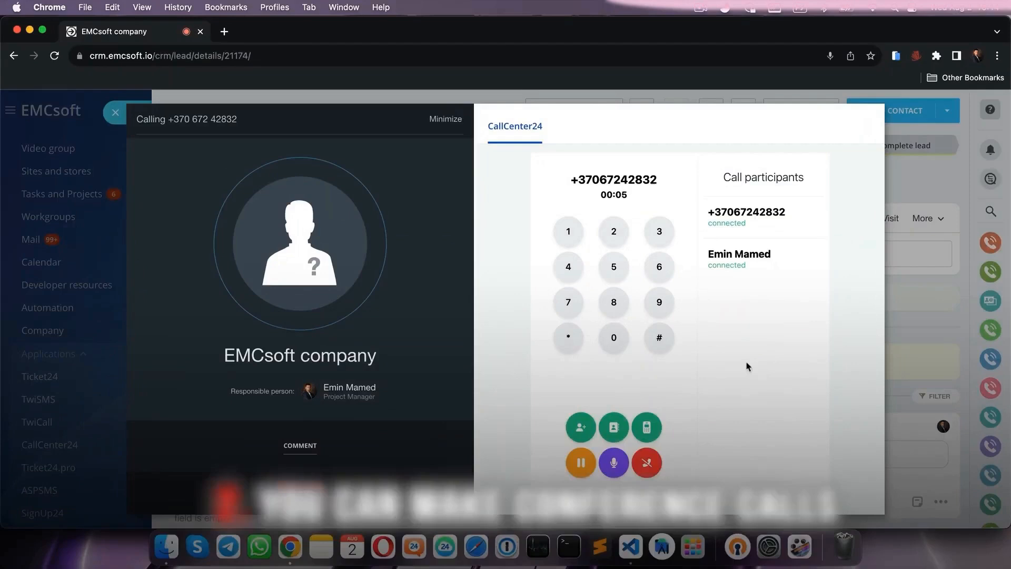
pyautogui.click(615, 427)
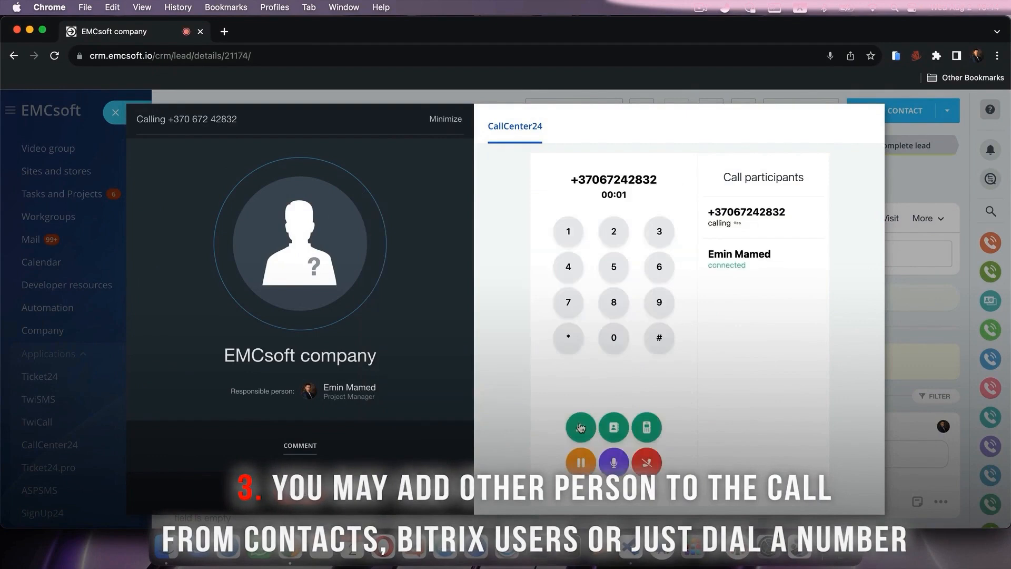
pyautogui.click(581, 428)
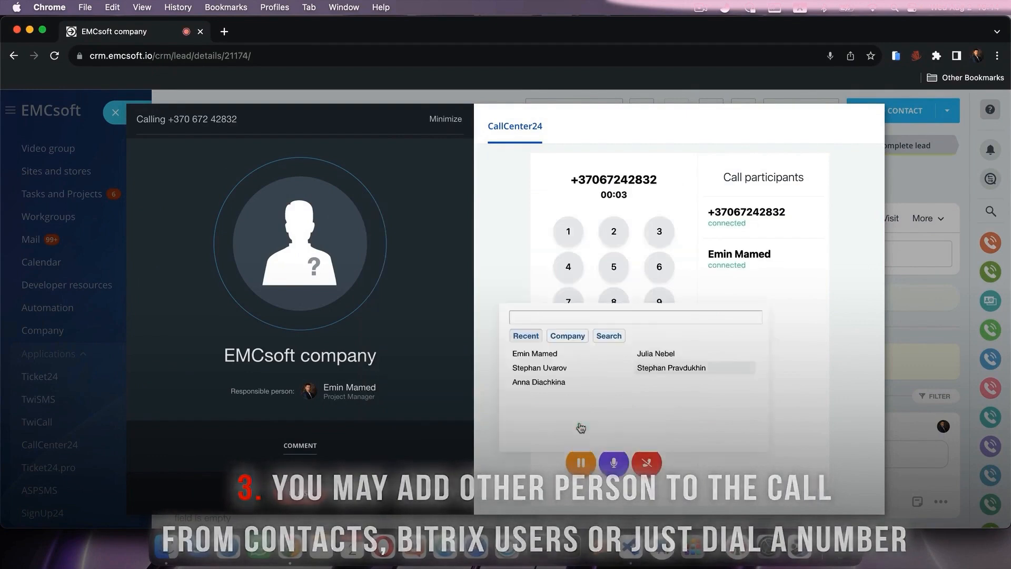
pyautogui.moveTo(548, 361)
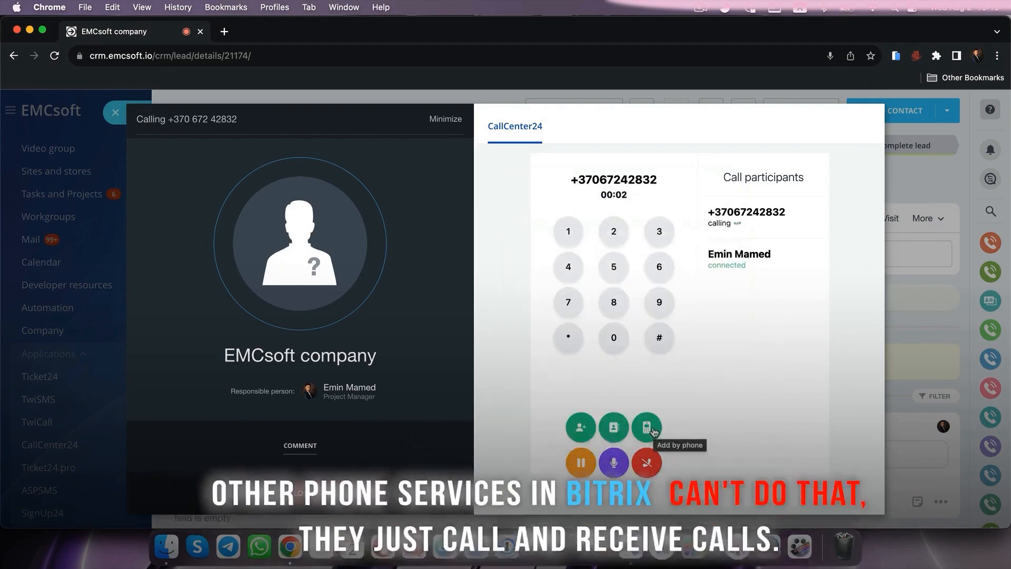
pyautogui.click(647, 427)
pyautogui.write('+12969')
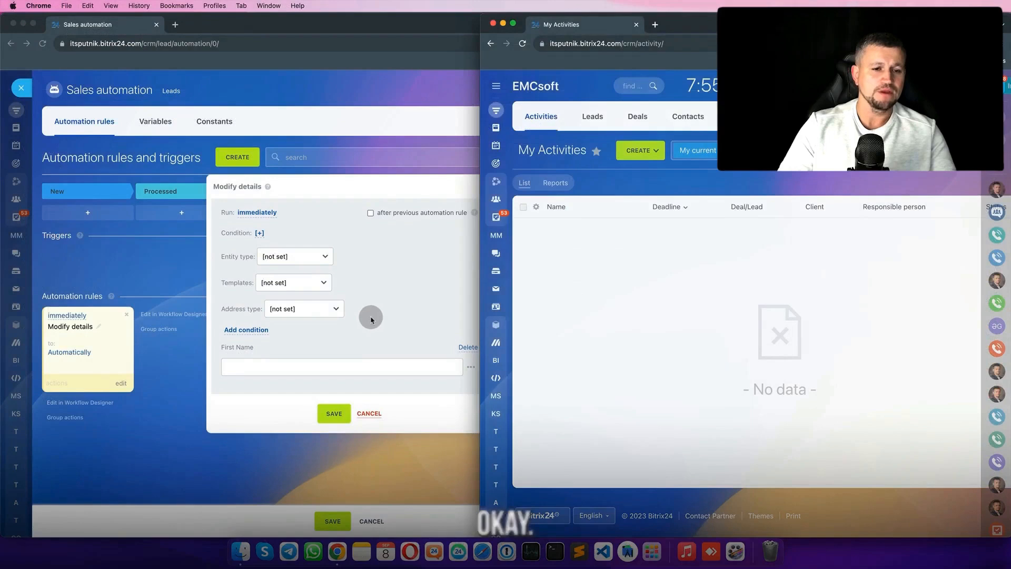
pyautogui.click(370, 317)
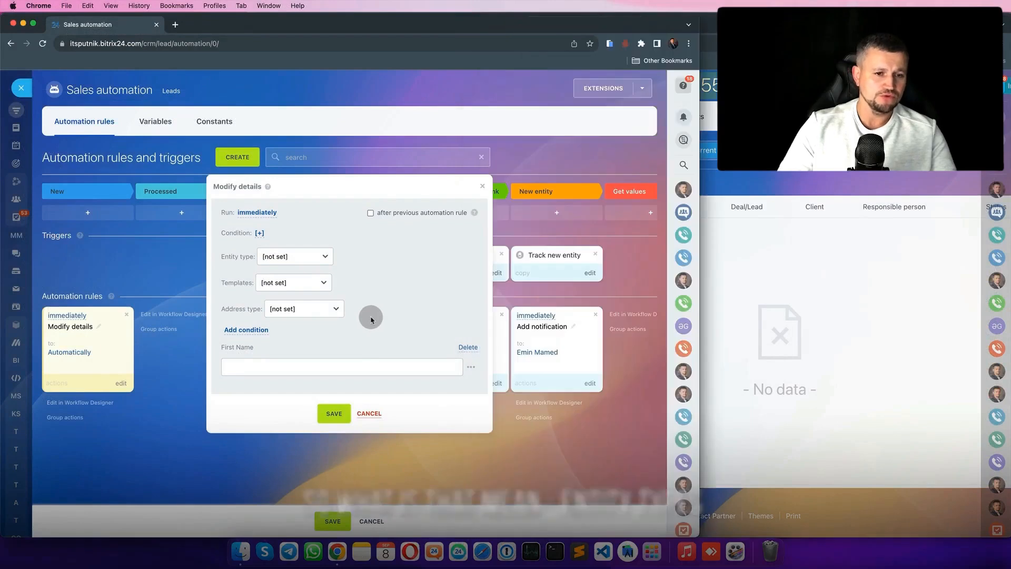
# - Open and close the robot's Entity type dropdown without choosing a value
pyautogui.click(288, 262)
pyautogui.click(293, 247)
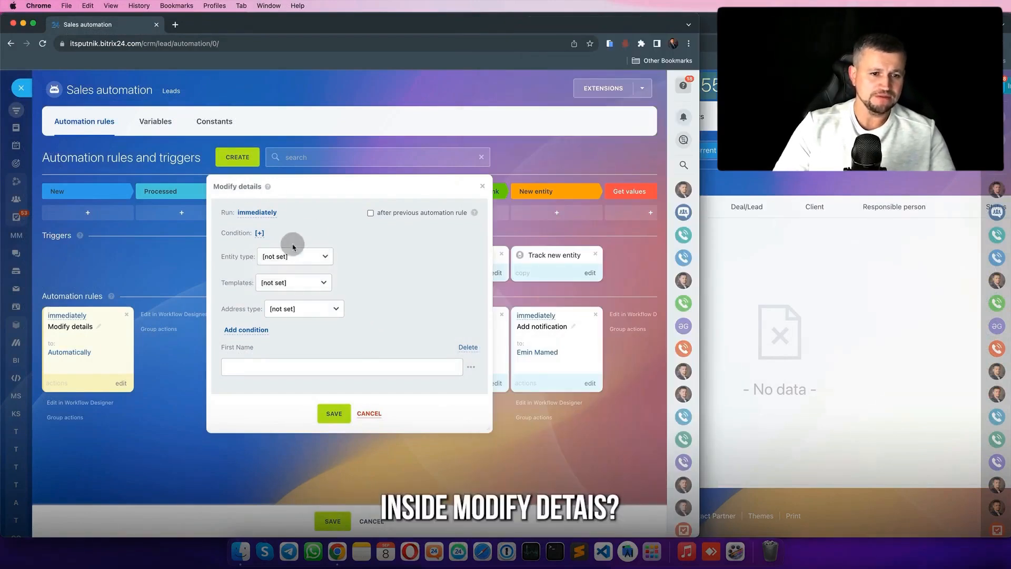
pyautogui.click(277, 256)
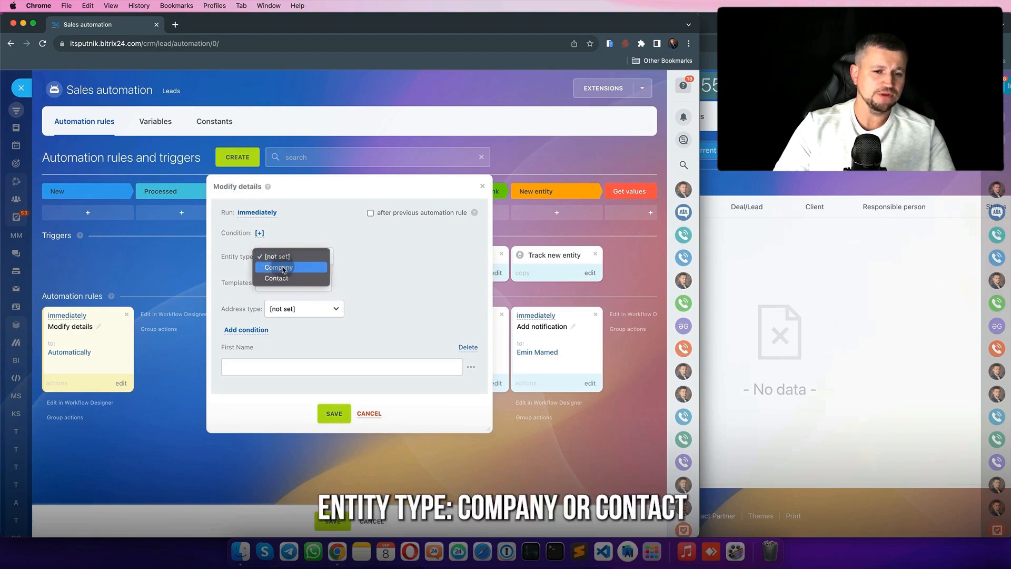
pyautogui.click(309, 234)
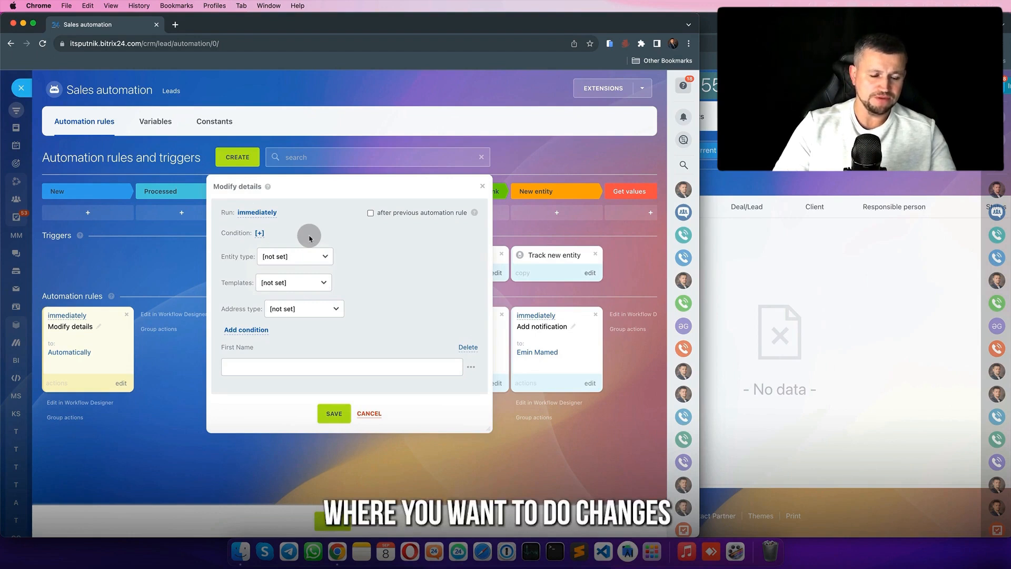
# - Drag Test2 back into Processed on the Leads board and open its lead page
pyautogui.click(853, 270)
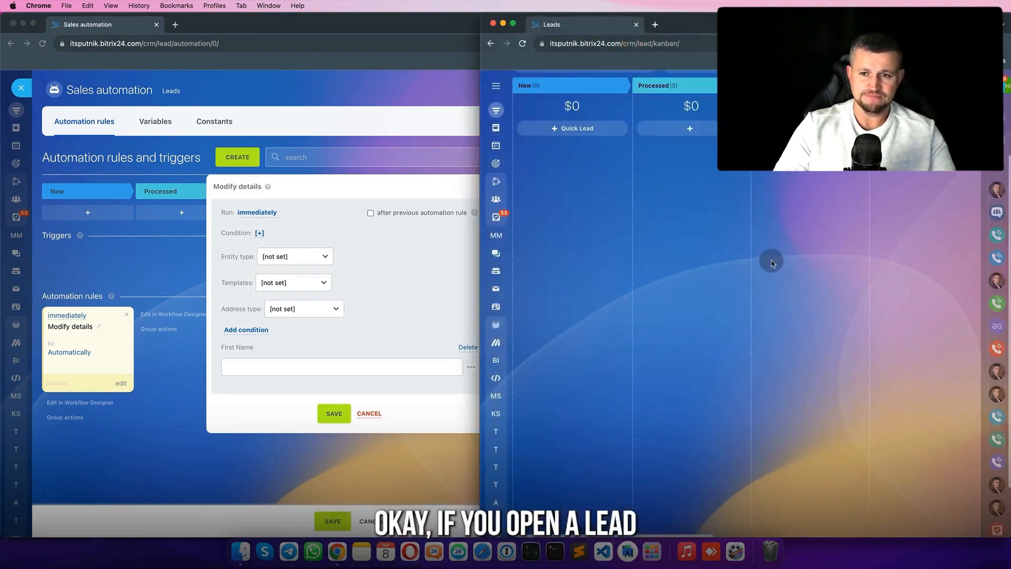
pyautogui.moveTo(901, 152); pyautogui.dragTo(623, 162)
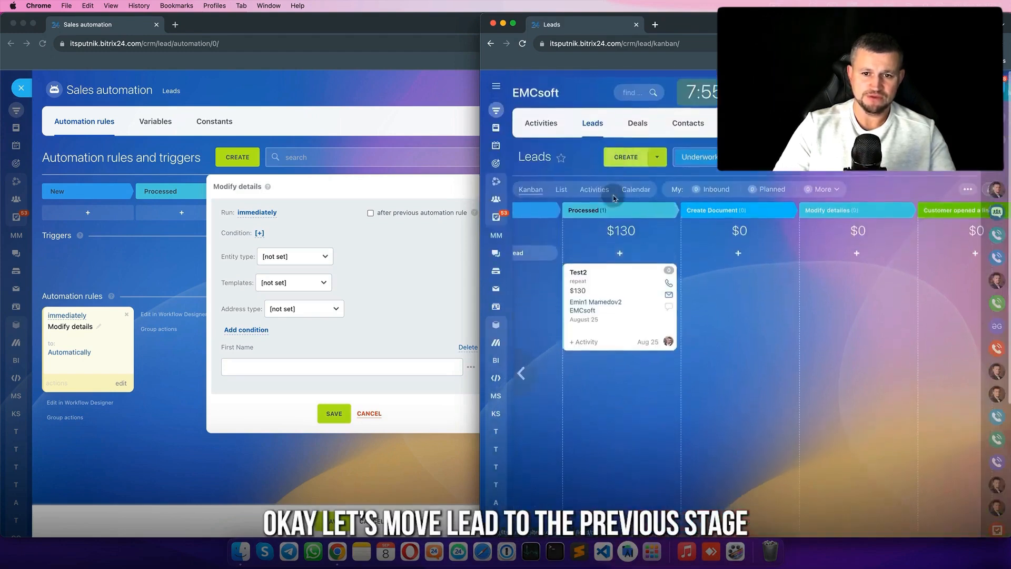
pyautogui.click(584, 279)
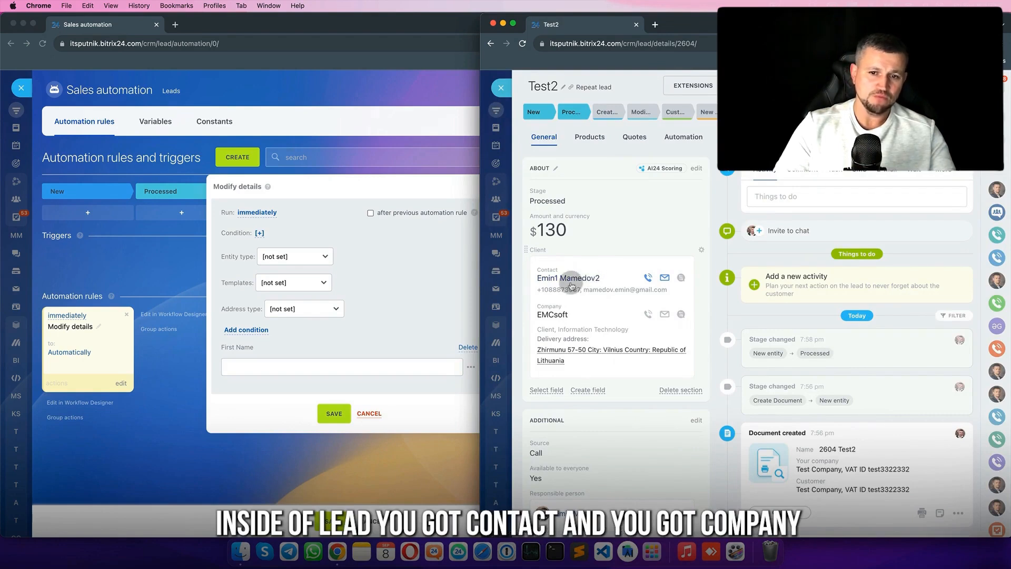
pyautogui.moveTo(552, 311)
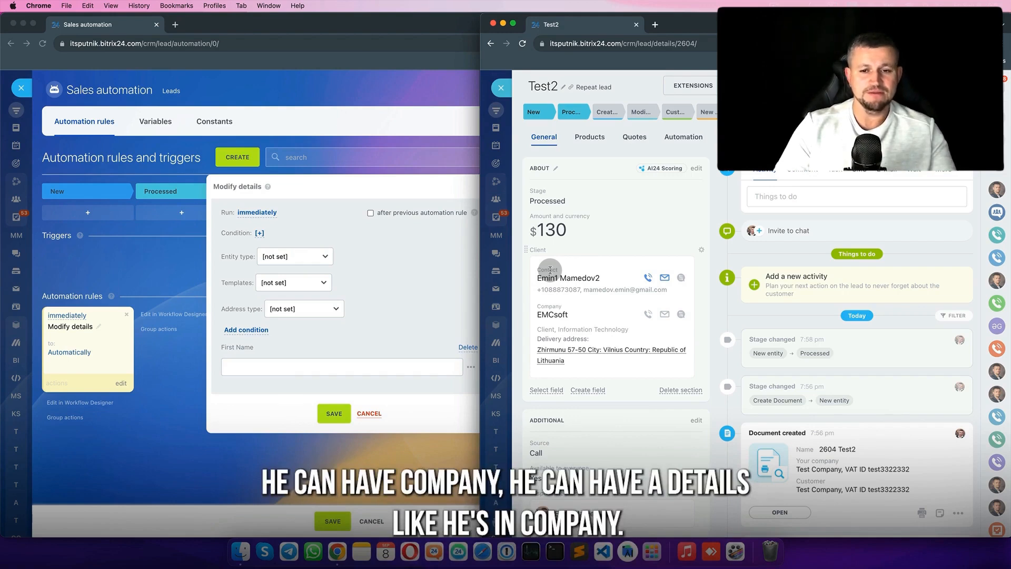
# - Set the robot's Entity type to Company and open the lead's EMCsoft company
pyautogui.click(337, 259)
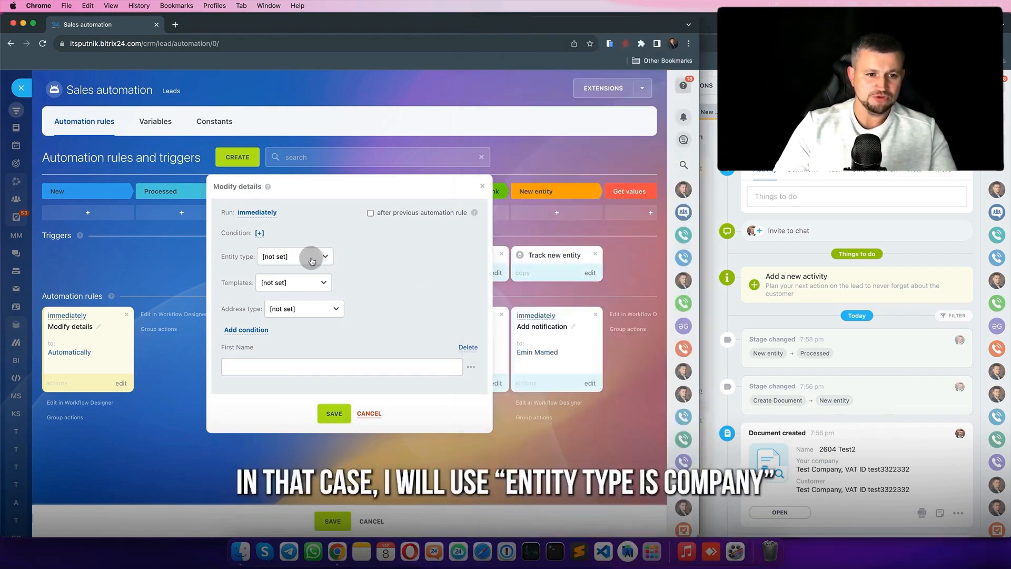
pyautogui.click(311, 258)
pyautogui.click(307, 270)
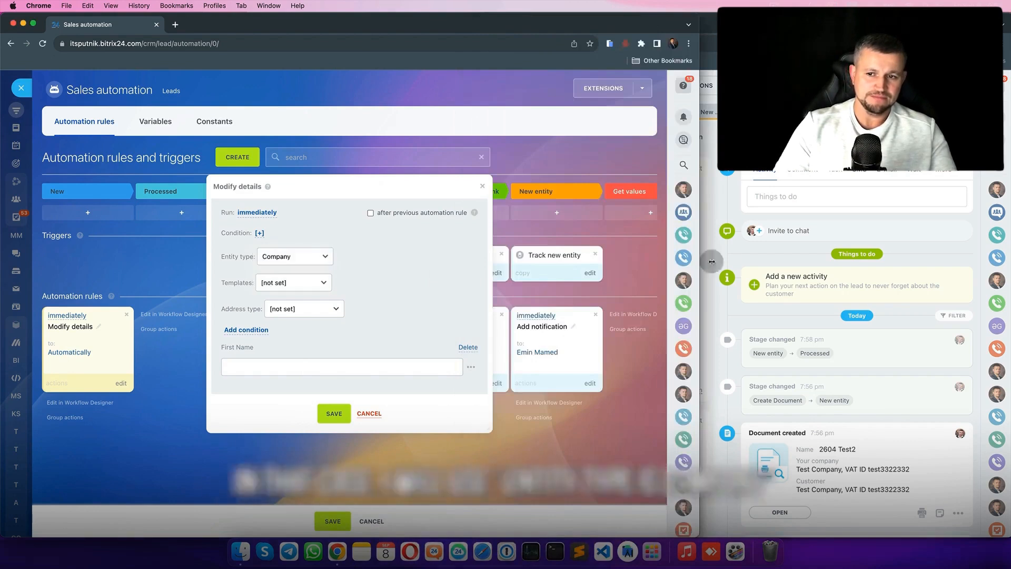
pyautogui.click(741, 255)
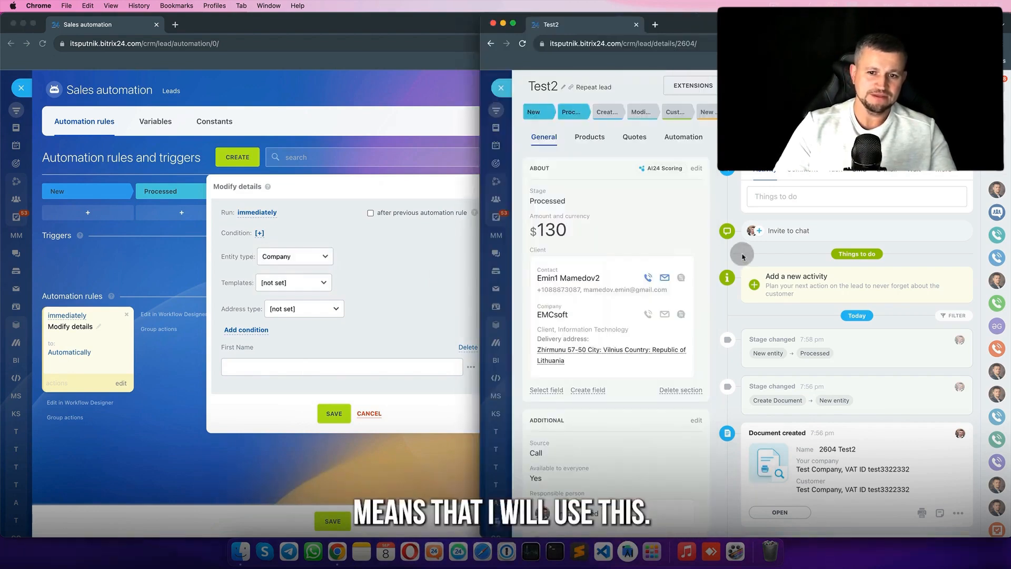
pyautogui.click(555, 314)
# - Choose Company as the template and make EMCsoft's About Company fields editable
pyautogui.click(377, 259)
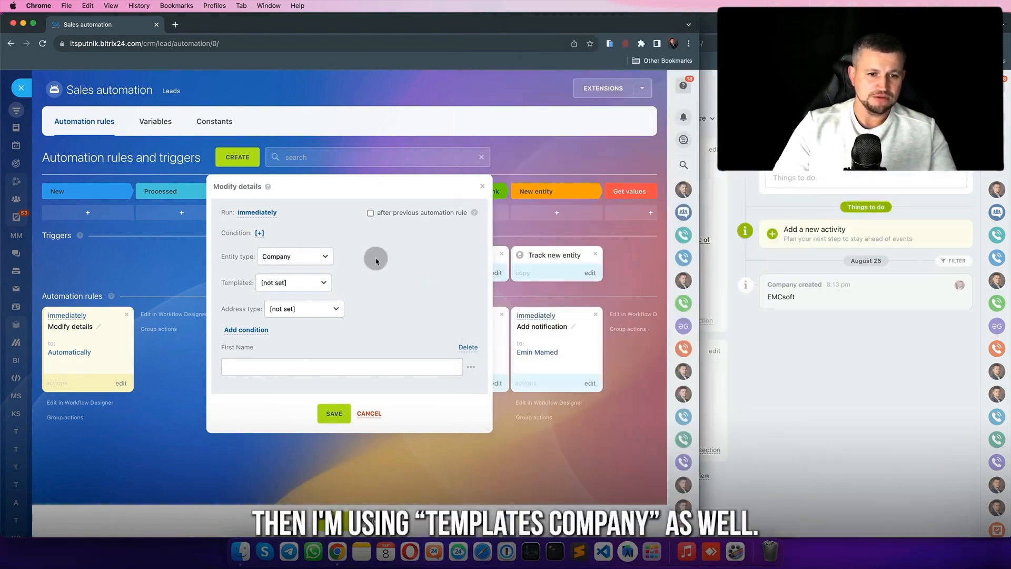
pyautogui.click(315, 284)
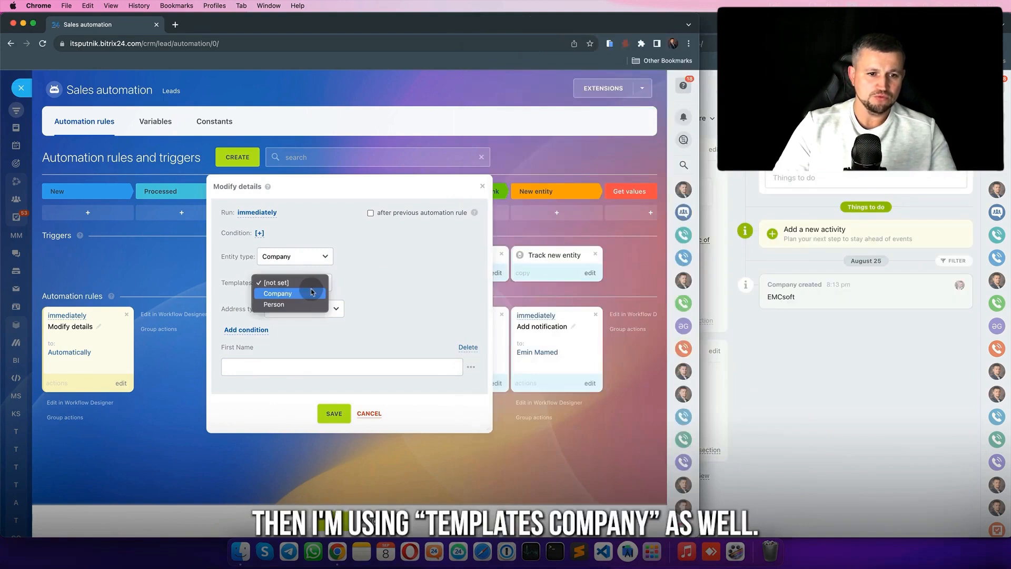
pyautogui.click(267, 294)
pyautogui.click(738, 262)
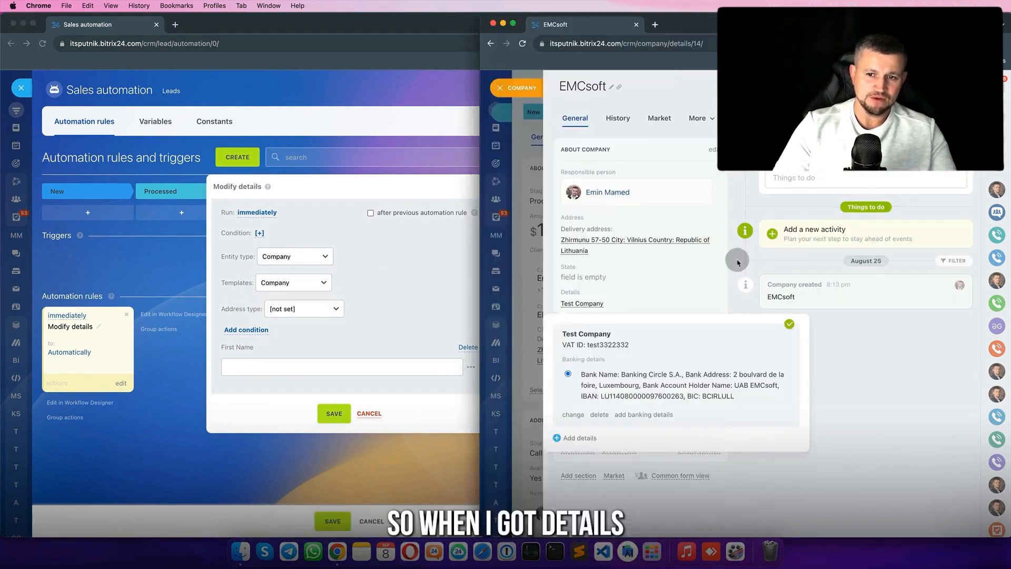
pyautogui.click(712, 149)
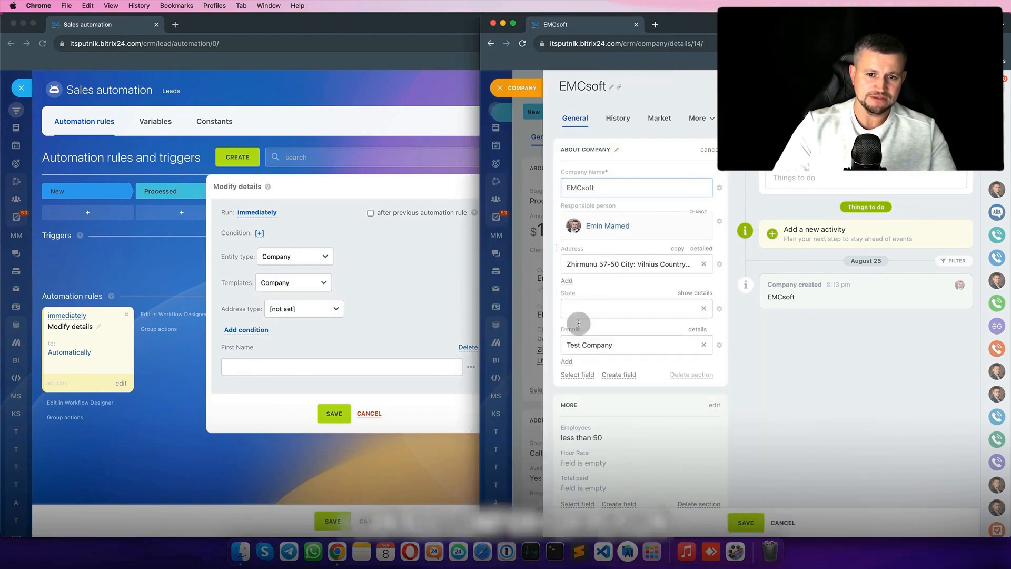
pyautogui.click(569, 361)
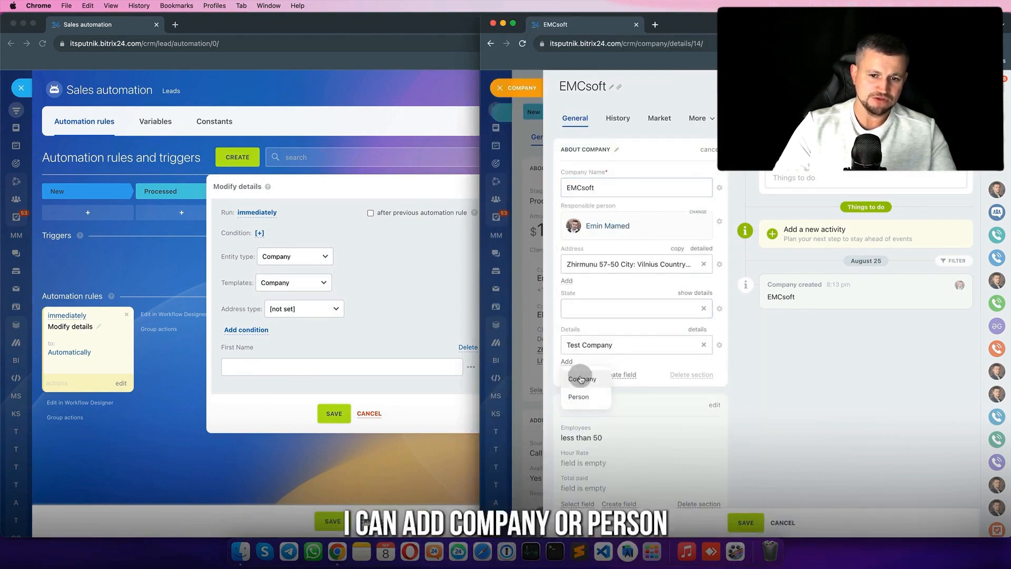
# - Keep Company as the template and select EMCsoft's Test Company details entry
pyautogui.click(321, 283)
pyautogui.click(288, 283)
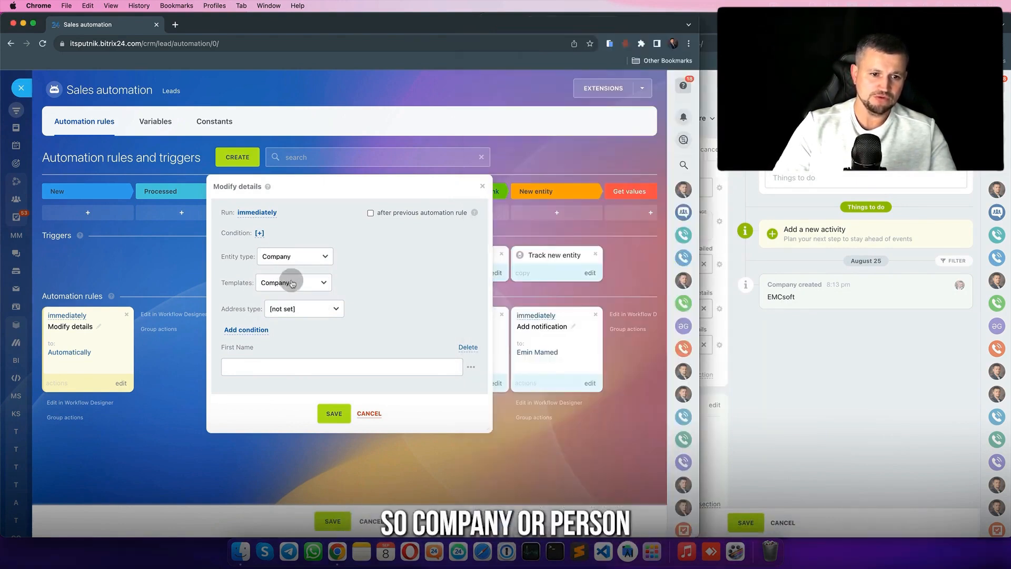
pyautogui.click(295, 282)
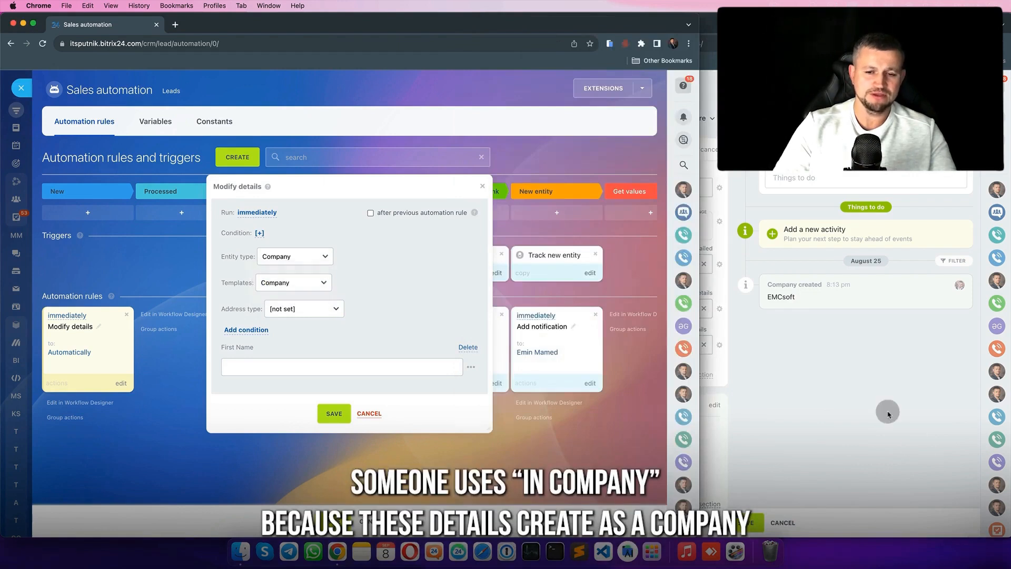
pyautogui.click(887, 414)
pyautogui.click(566, 343)
pyautogui.click(614, 345)
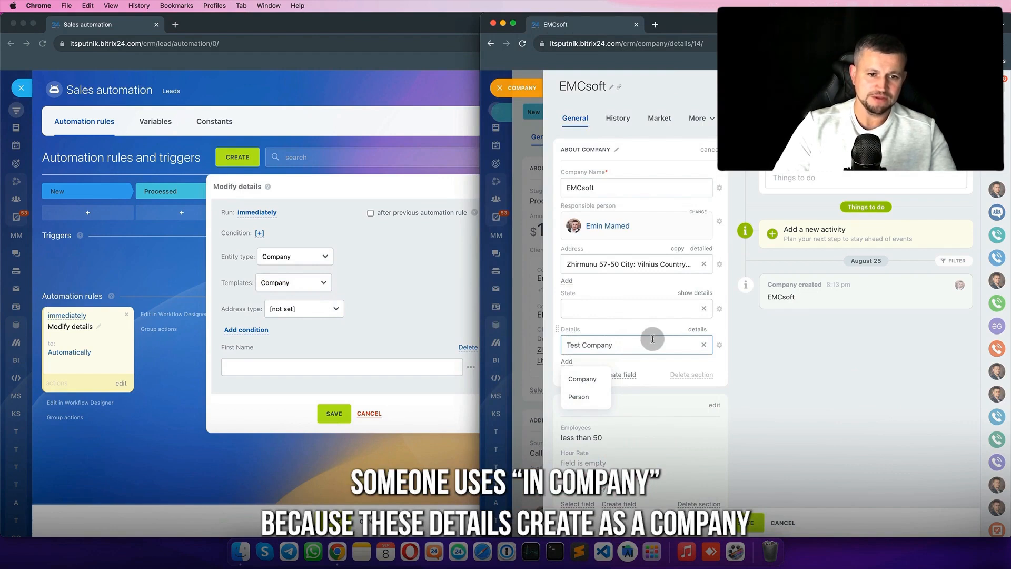
# - Open the Test Company details and set the robot's Address type to Delivery address
pyautogui.click(701, 331)
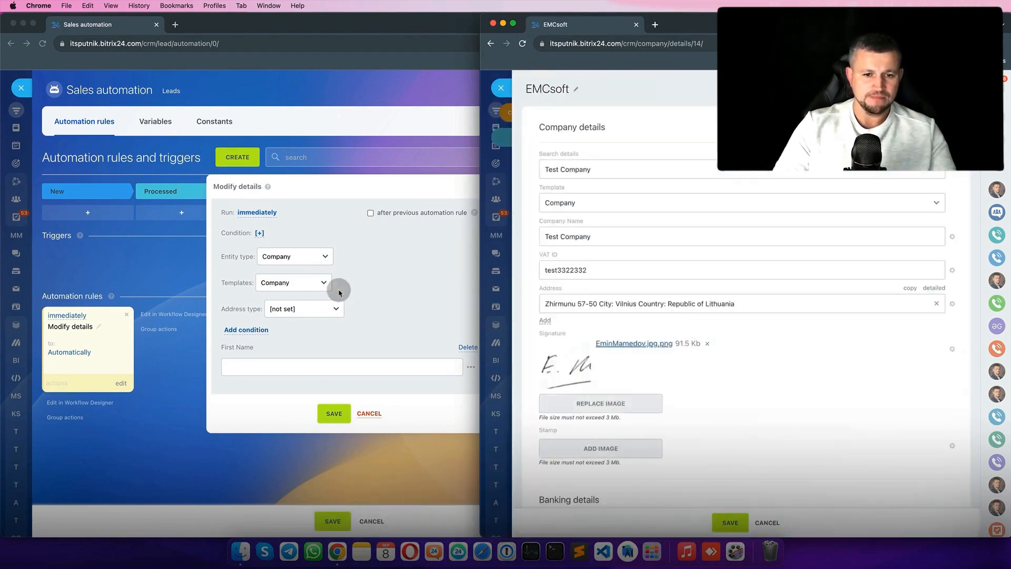
pyautogui.click(340, 291)
pyautogui.click(323, 309)
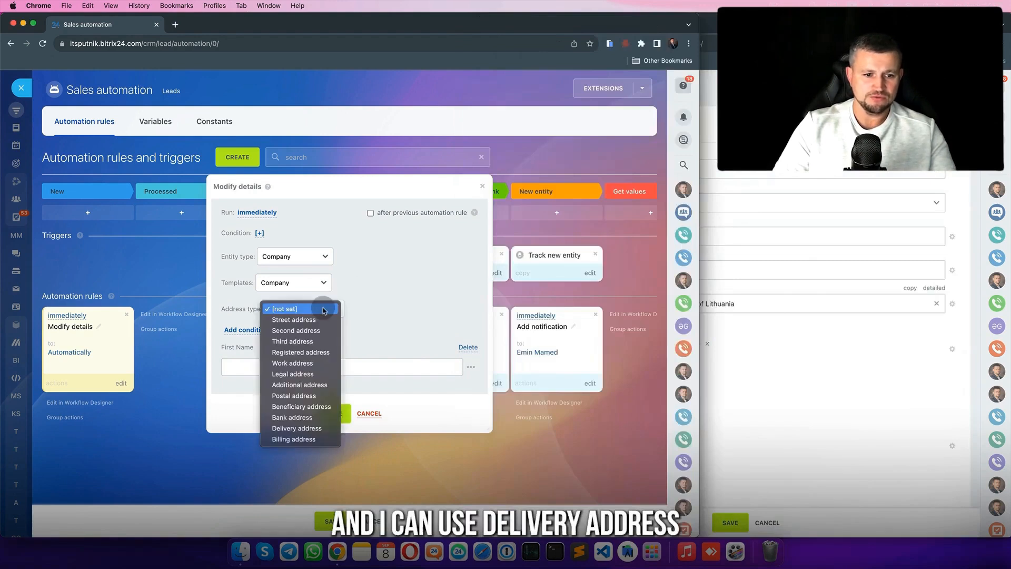
pyautogui.click(313, 429)
# - Expand and check the EMCsoft delivery address, then close the company and lead sliders
pyautogui.click(835, 408)
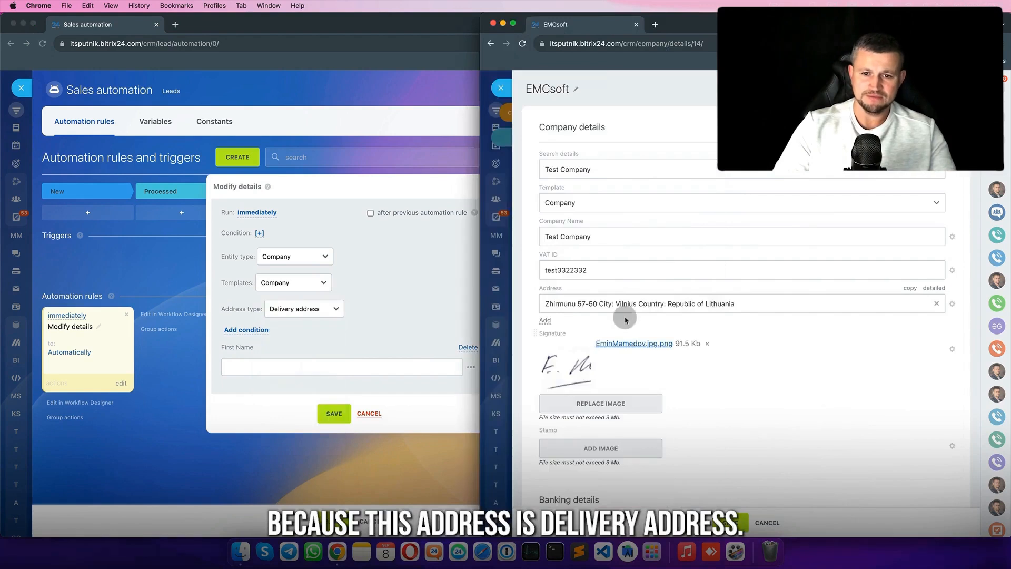
pyautogui.click(922, 291)
pyautogui.scroll(-5, 631, 380)
pyautogui.click(578, 470)
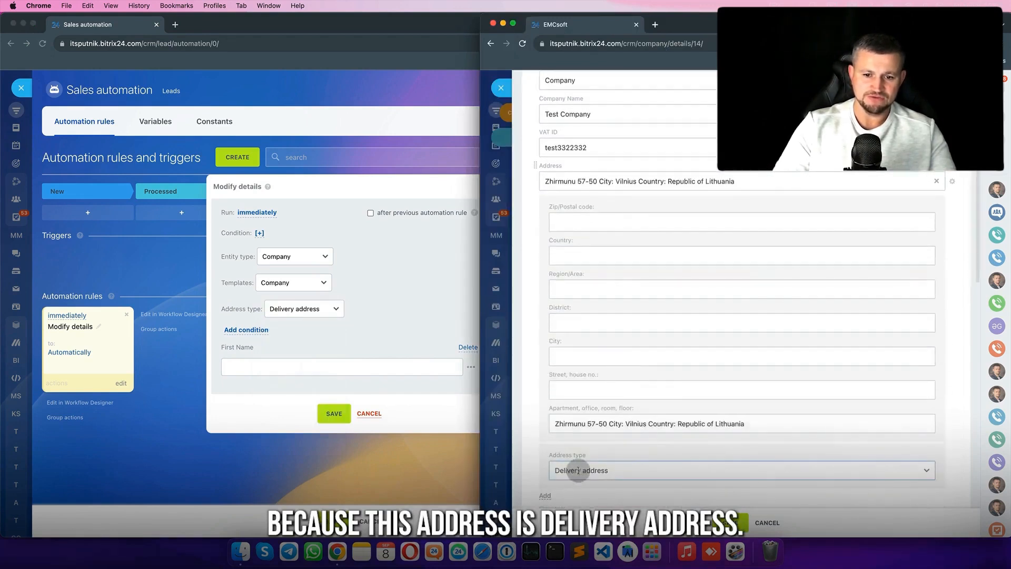
pyautogui.scroll(3, 615, 465)
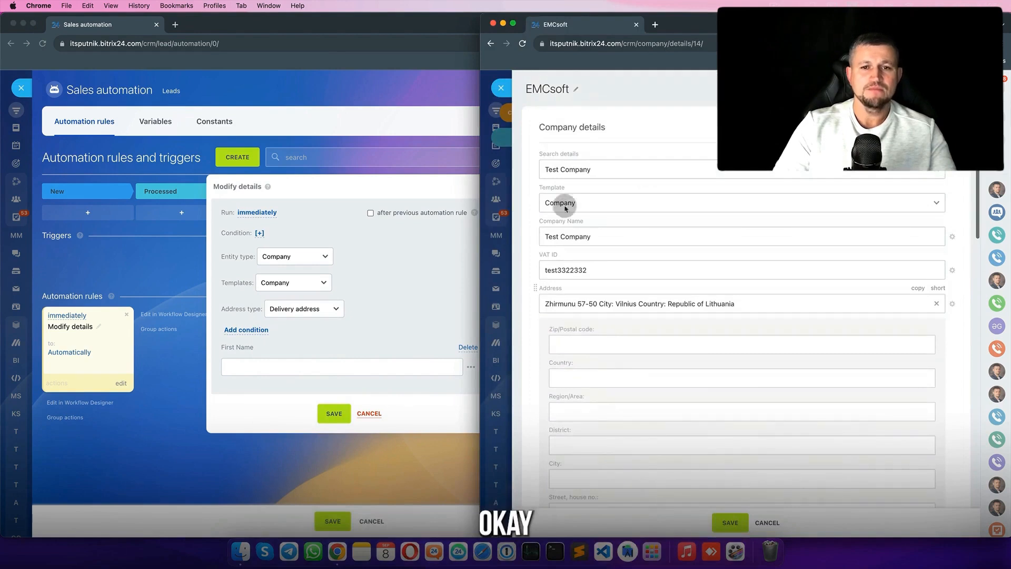
pyautogui.click(503, 85)
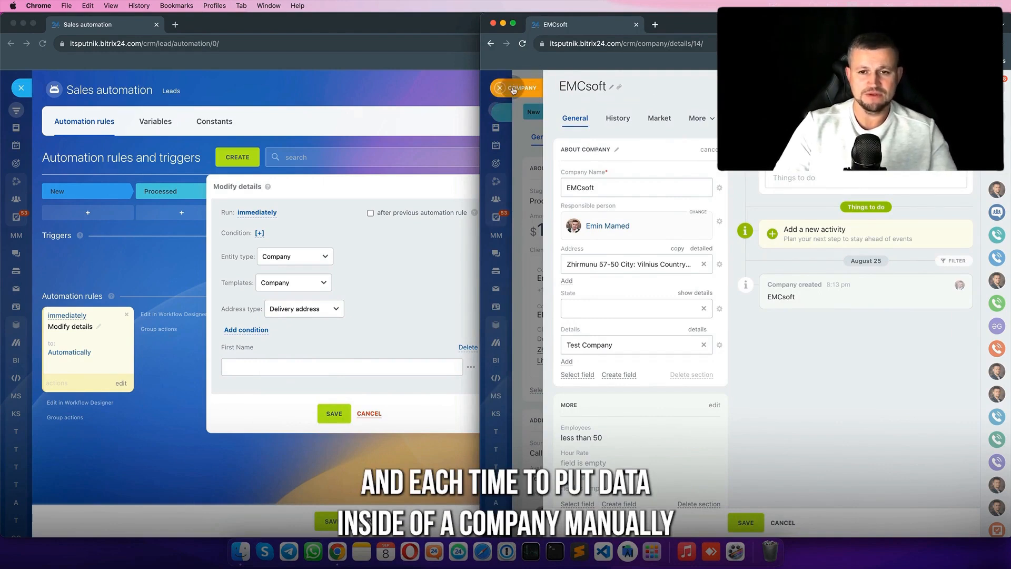
pyautogui.click(513, 89)
pyautogui.click(513, 90)
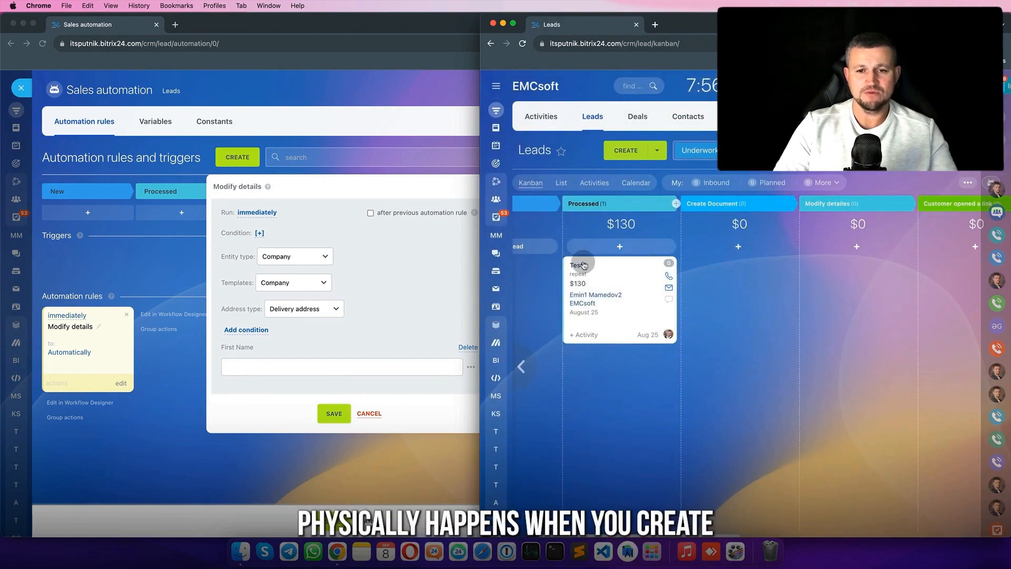
# - Reopen Test2, review EMCsoft's requisites with VAT ID and company details, then return to the lead
pyautogui.click(579, 265)
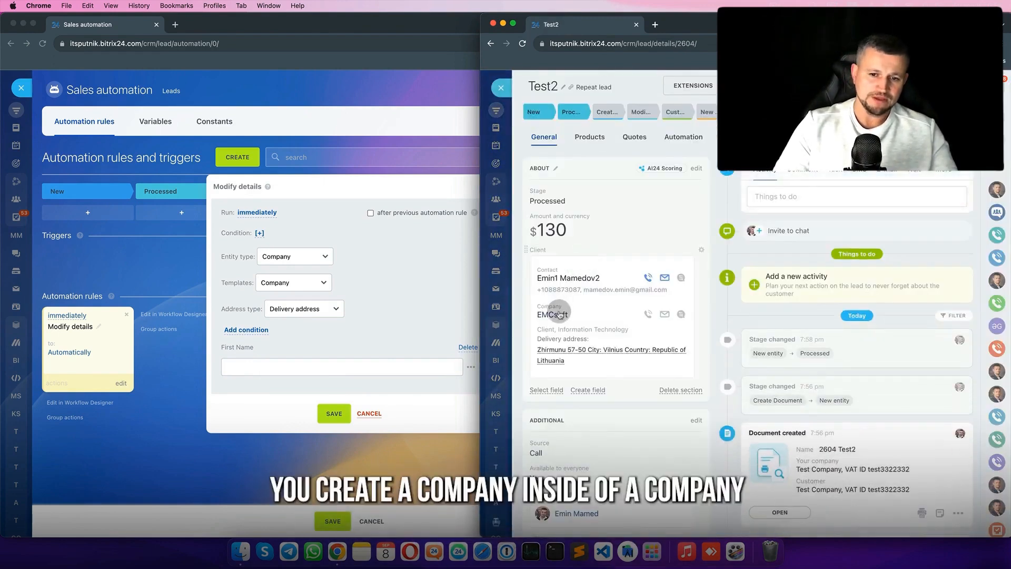
pyautogui.click(559, 315)
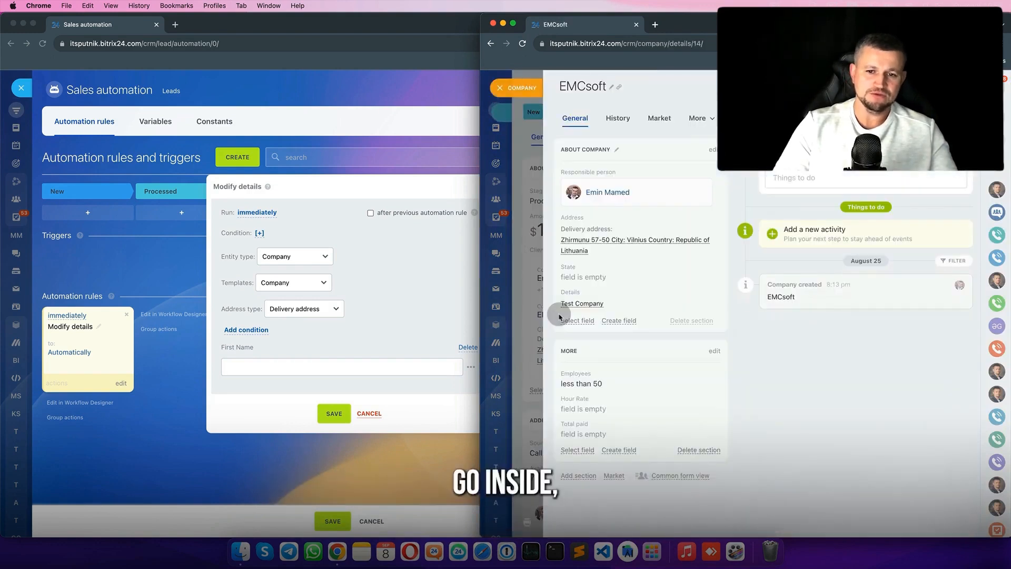
pyautogui.click(584, 304)
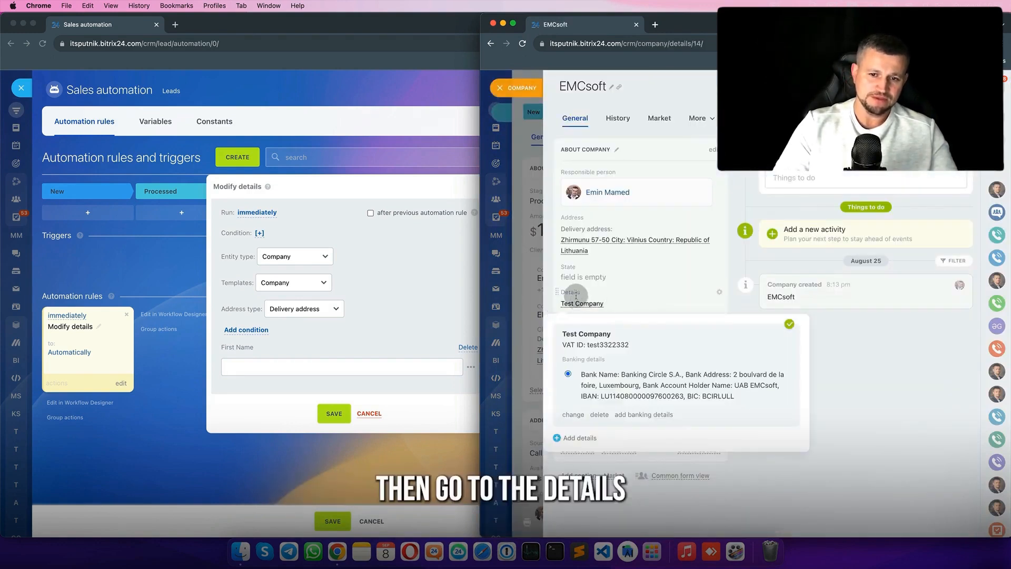
pyautogui.click(713, 150)
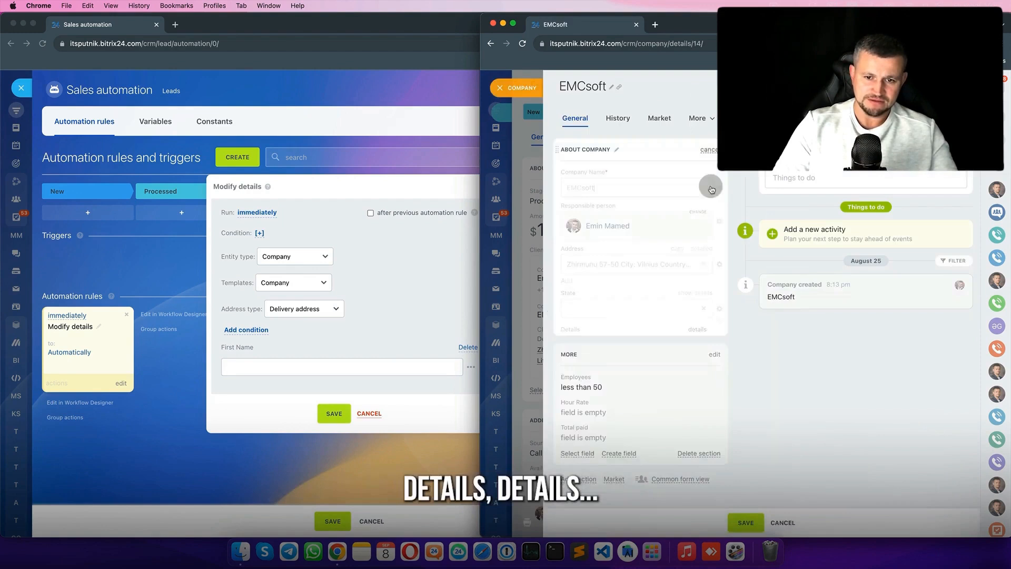
pyautogui.click(701, 332)
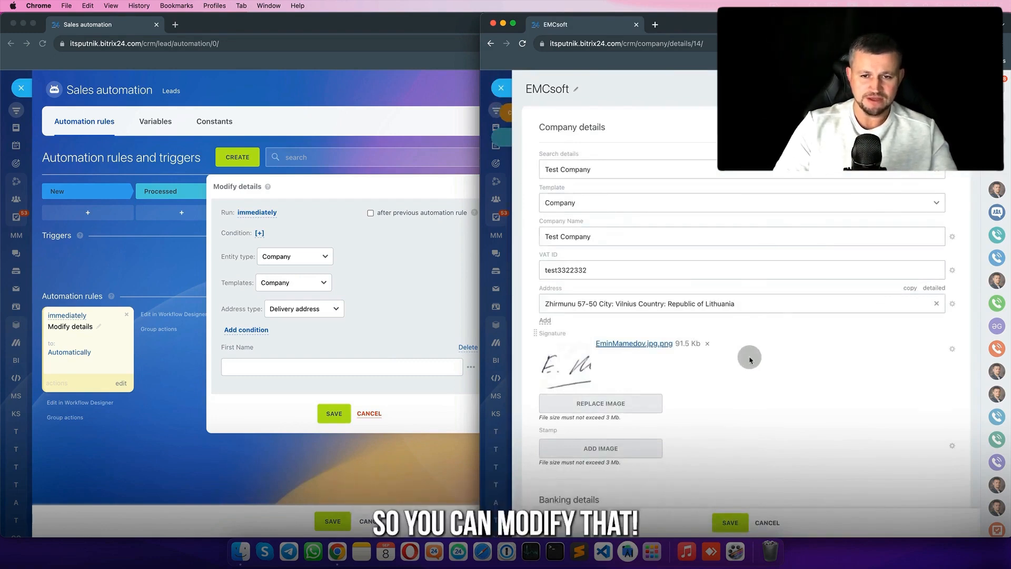
pyautogui.click(502, 88)
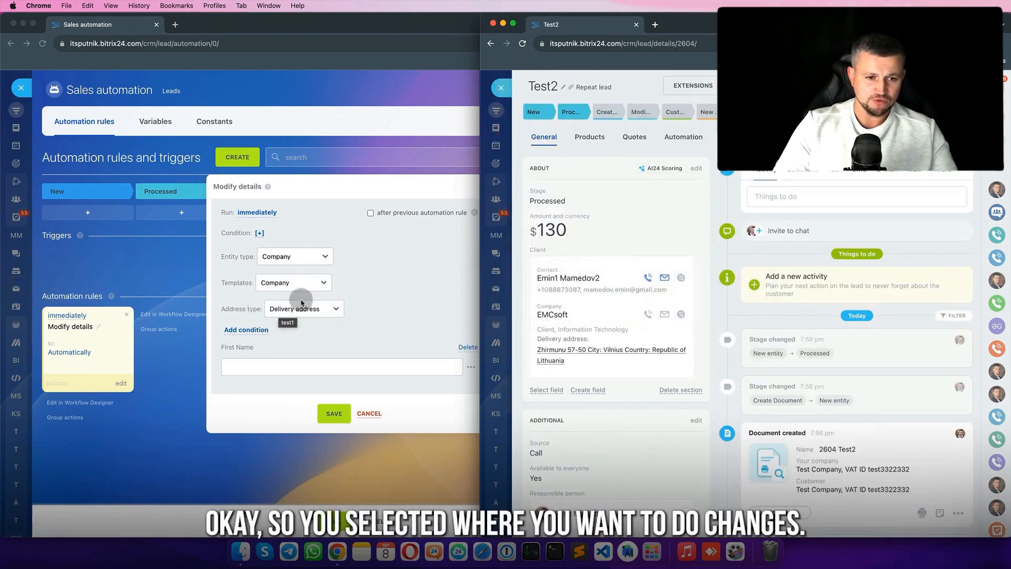
# - Give the Modify details robot a First Name value 'e', save it, and return to the Leads board
pyautogui.click(279, 346)
pyautogui.click(334, 414)
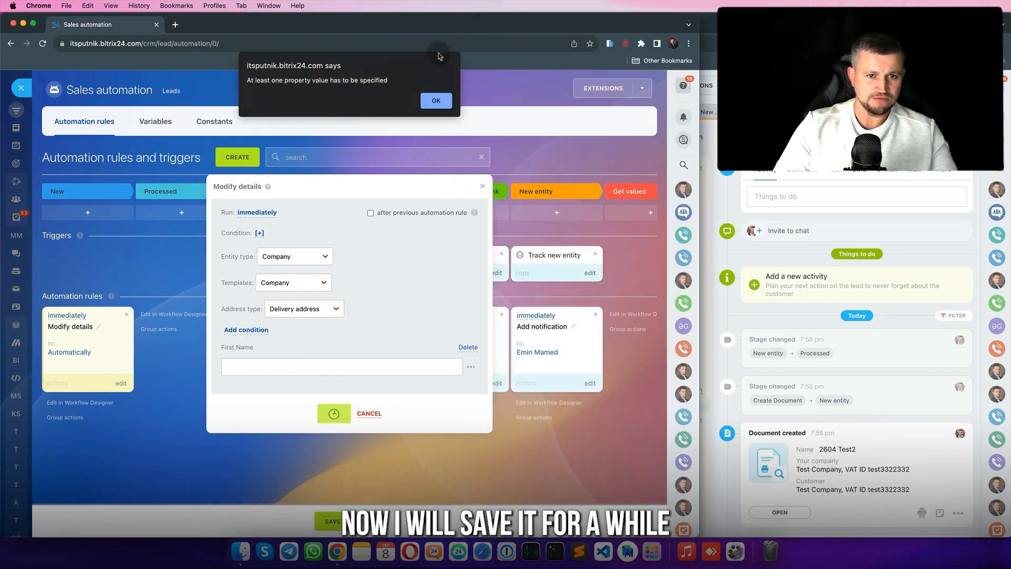
pyautogui.click(436, 100)
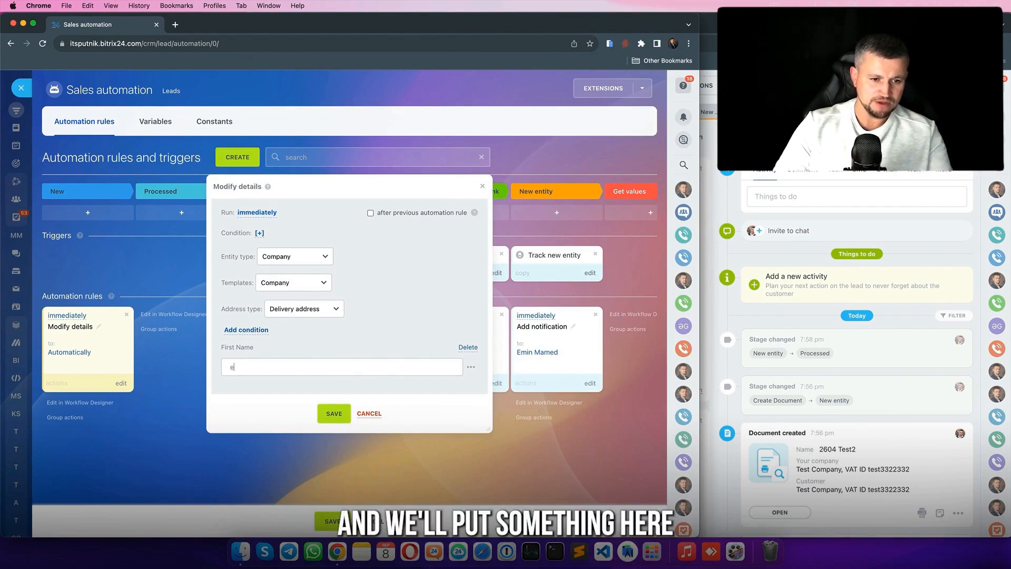
pyautogui.write('e')
pyautogui.click(346, 414)
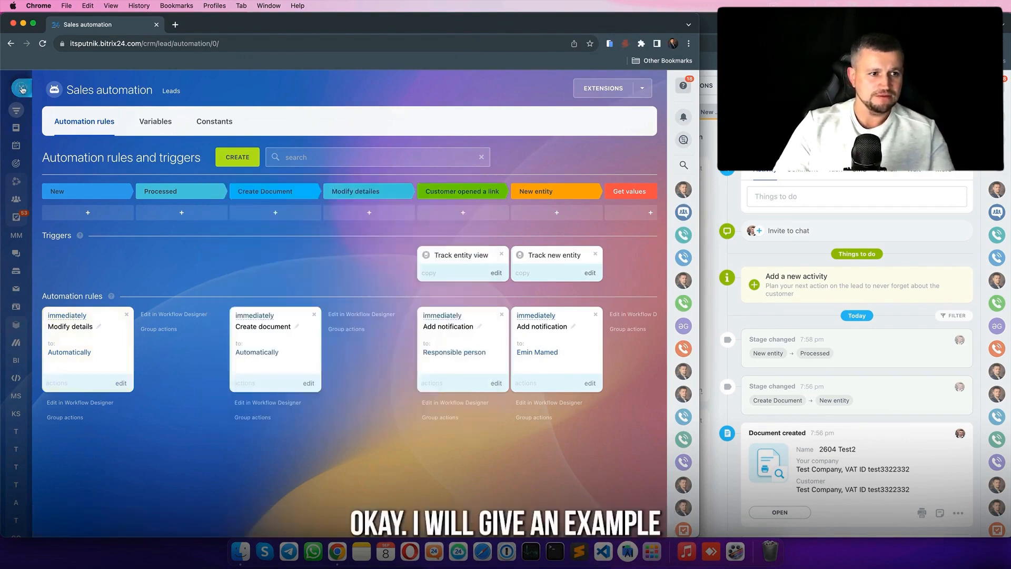
pyautogui.click(21, 87)
pyautogui.hscroll(2, 408, 298)
pyautogui.hscroll(-2, 425, 298)
# - Move Test2 into Processed and start a new string field on the lead
pyautogui.moveTo(650, 287); pyautogui.dragTo(172, 270)
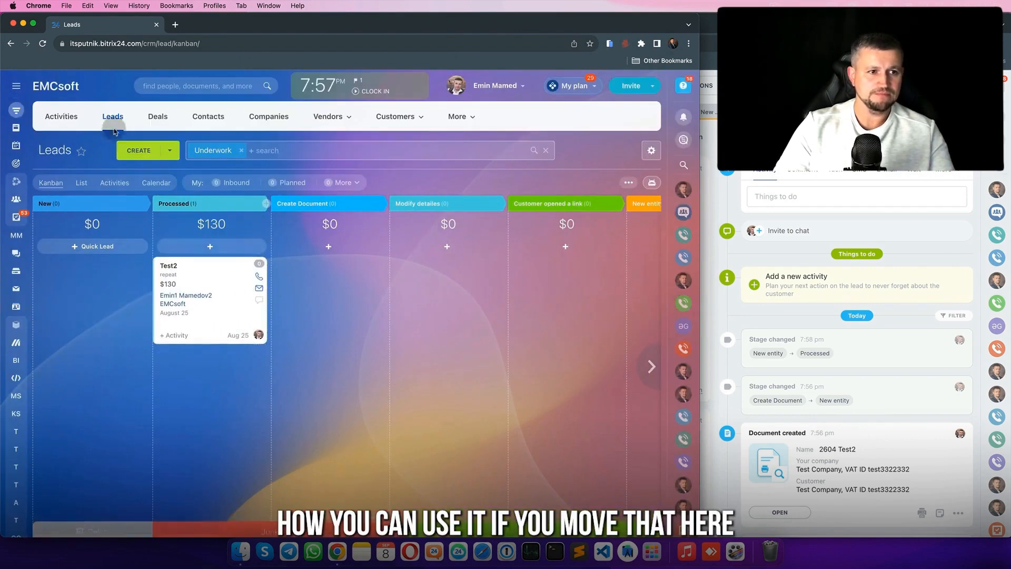
pyautogui.click(169, 266)
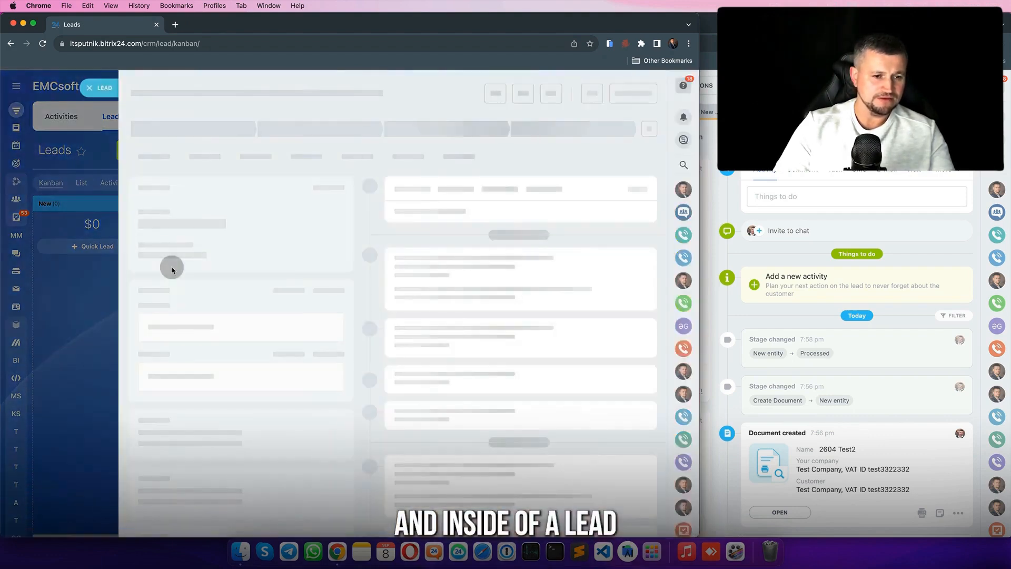
pyautogui.click(194, 379)
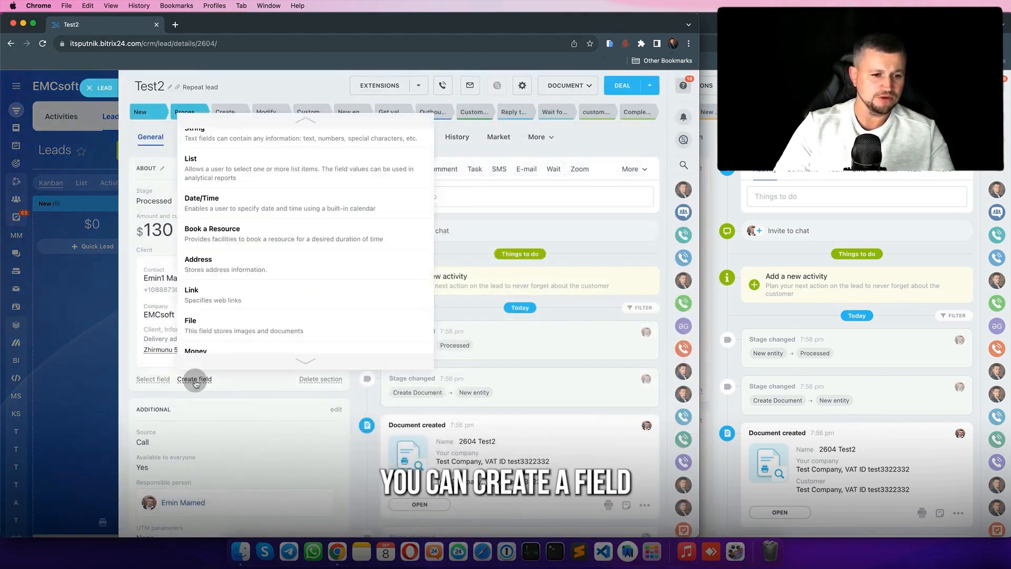
pyautogui.scroll(1, 301, 180)
pyautogui.click(306, 140)
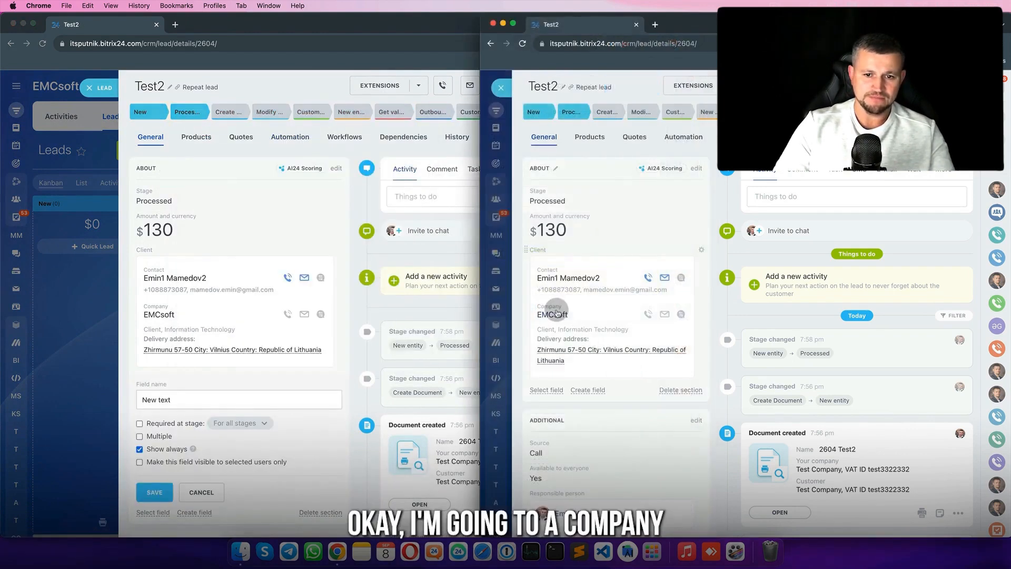
# - Open the EMCsoft company record and view its detailed requisites
pyautogui.click(557, 313)
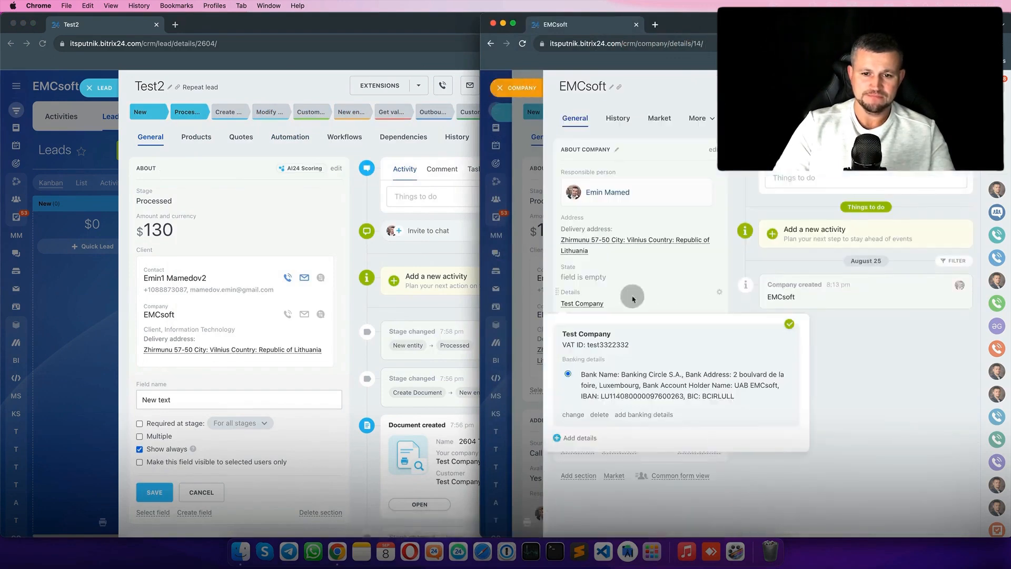
pyautogui.click(711, 149)
pyautogui.click(708, 329)
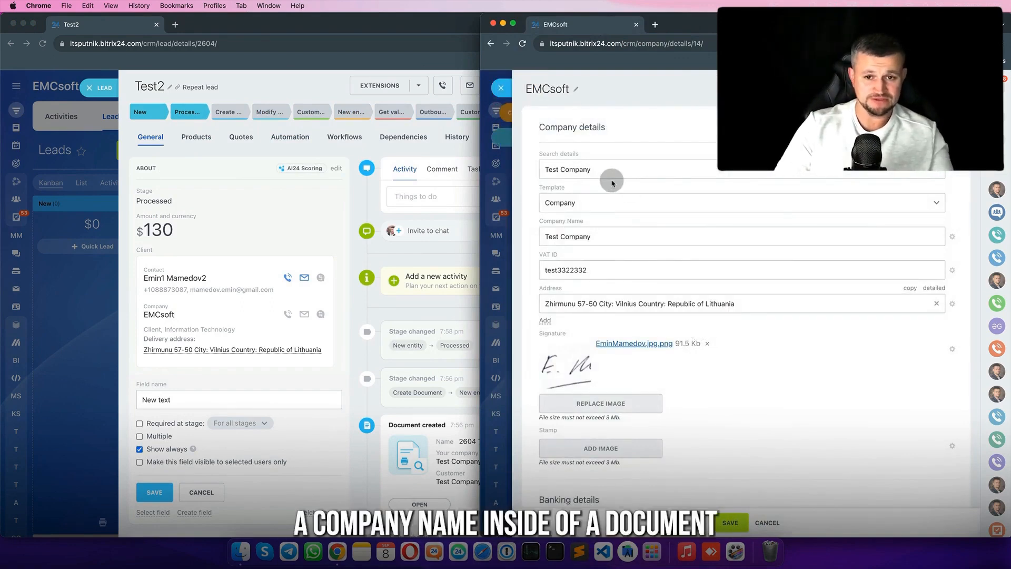
# - Name the new field 'Company name manual' and save it
pyautogui.click(195, 397)
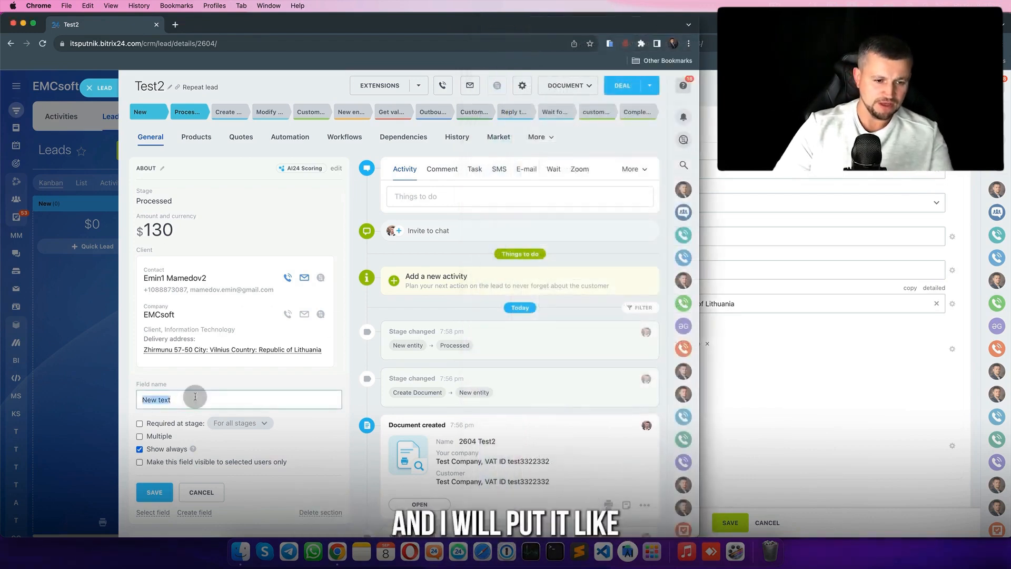
pyautogui.write('Company name manual')
pyautogui.hotkey('alt', 'Left')
pyautogui.write('name')
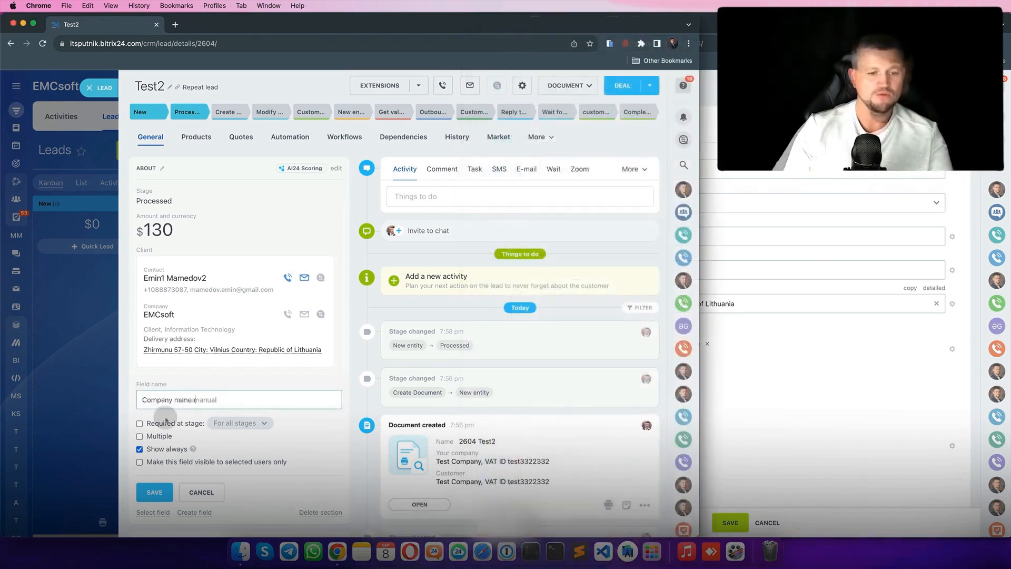
pyautogui.click(154, 493)
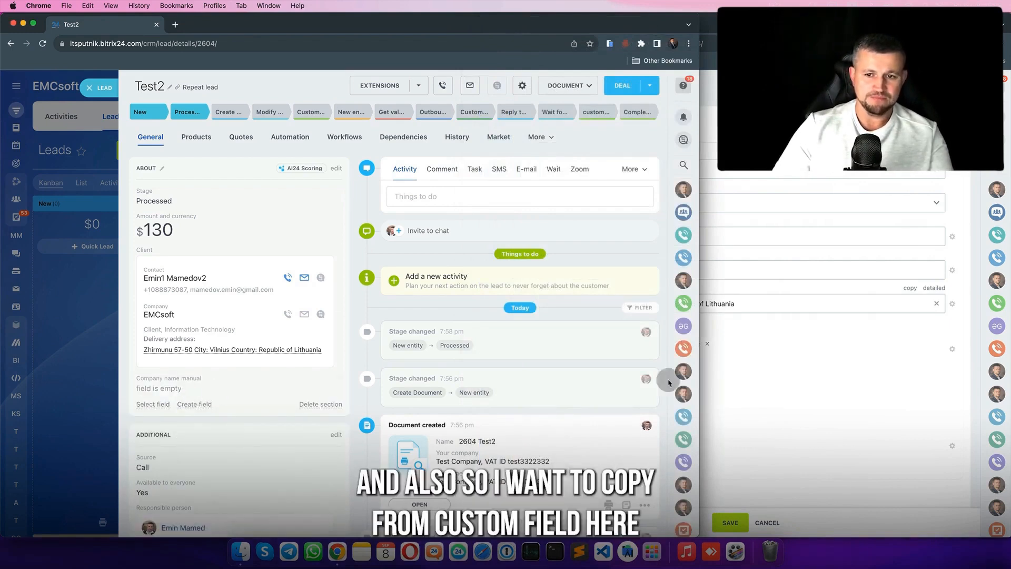
# - Add a second string field named 'VAT ID manual' to the Test2 lead
pyautogui.click(811, 401)
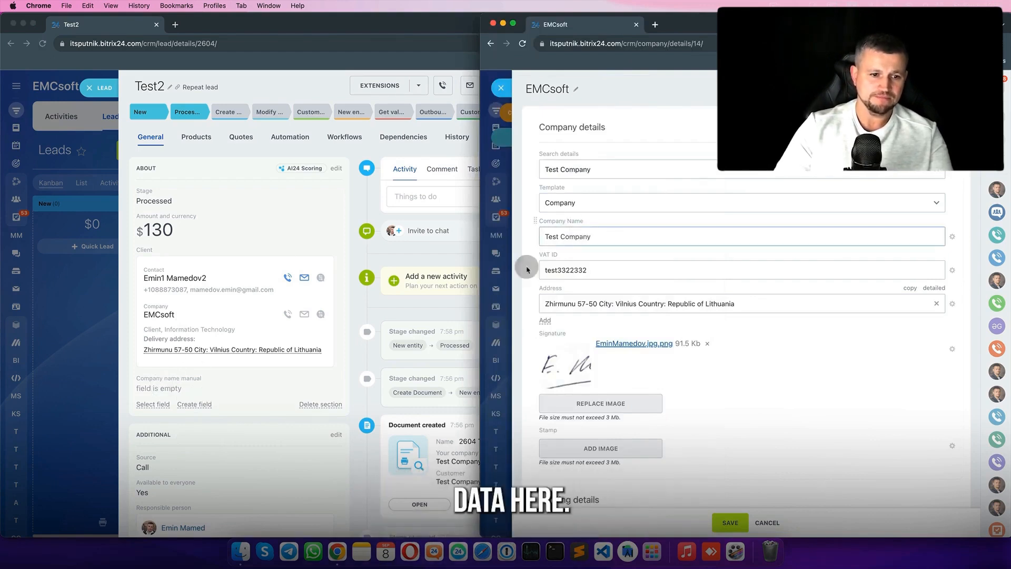
pyautogui.click(193, 404)
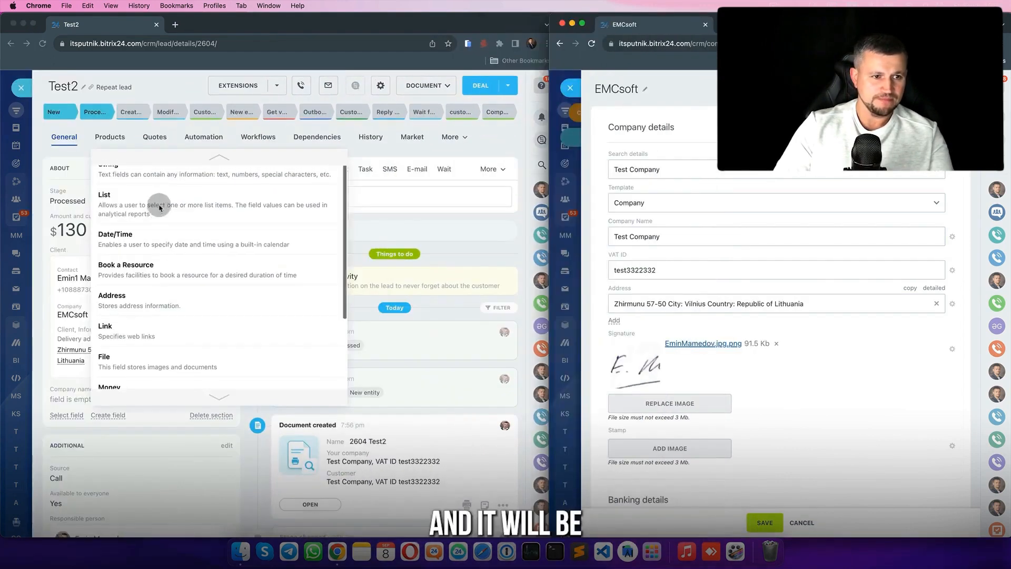
pyautogui.click(195, 168)
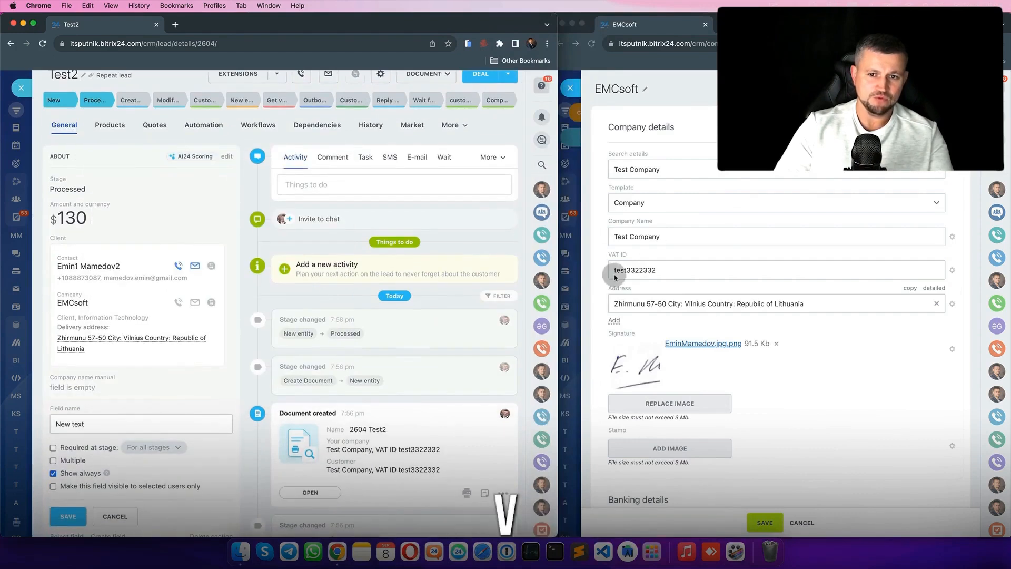
pyautogui.click(108, 427)
pyautogui.write('VAT ID manua')
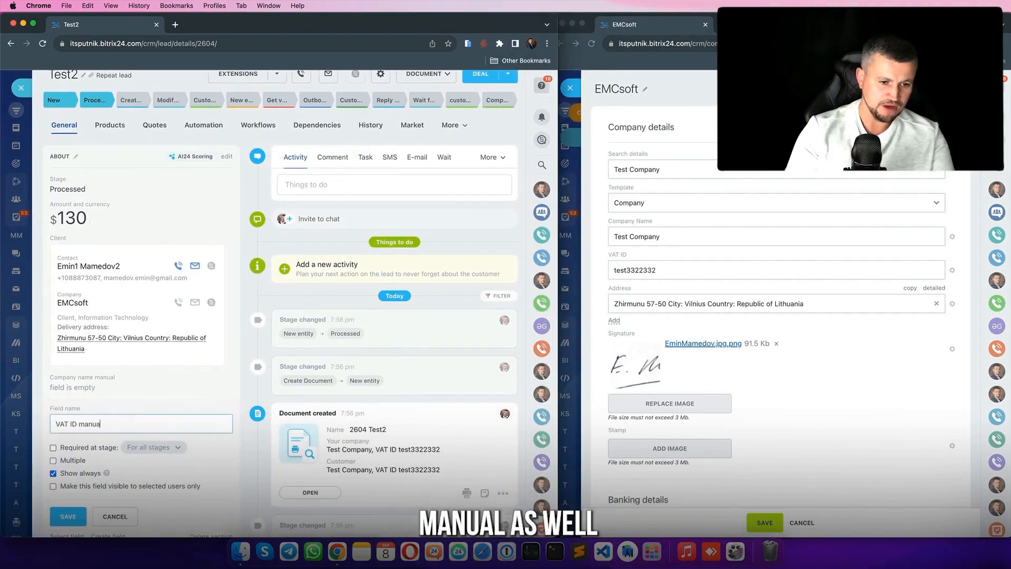
pyautogui.write('l')
pyautogui.press('Return')
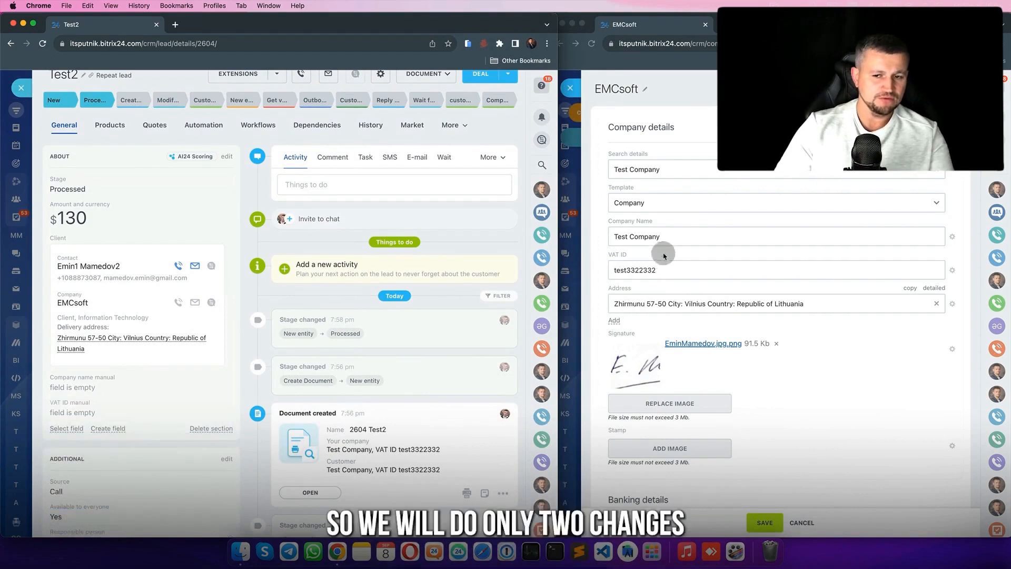
# - Set Company name manual to EMCsoft, enter the LT VAT number, save, and close the lead
pyautogui.click(100, 390)
pyautogui.write('EMCsoft')
pyautogui.click(86, 423)
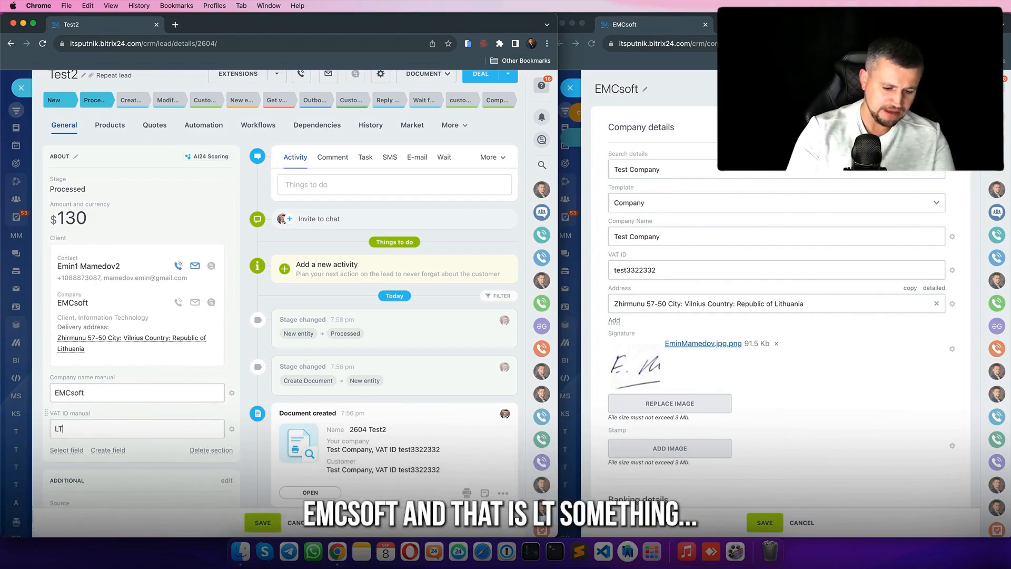
pyautogui.click(263, 522)
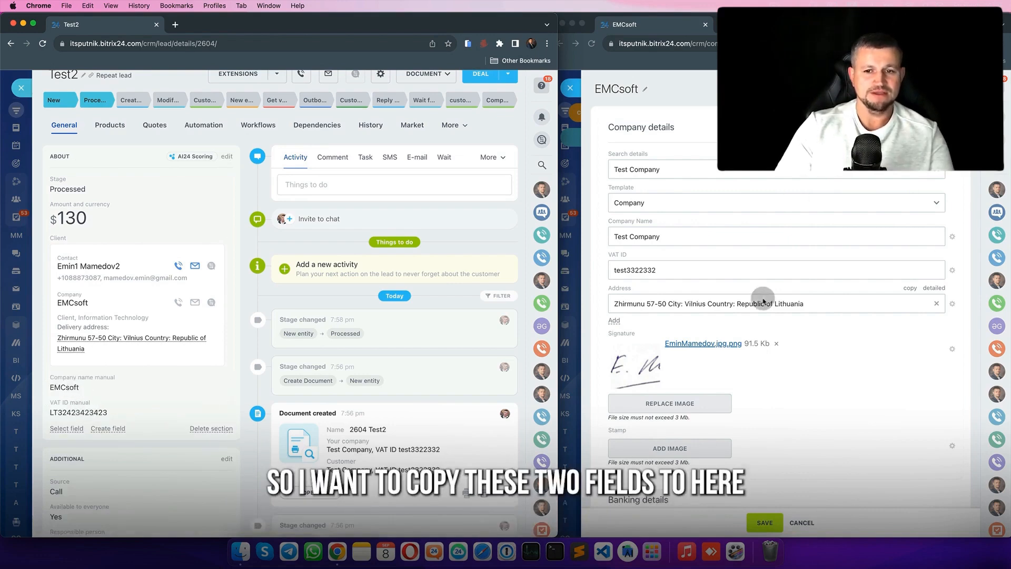
pyautogui.click(22, 88)
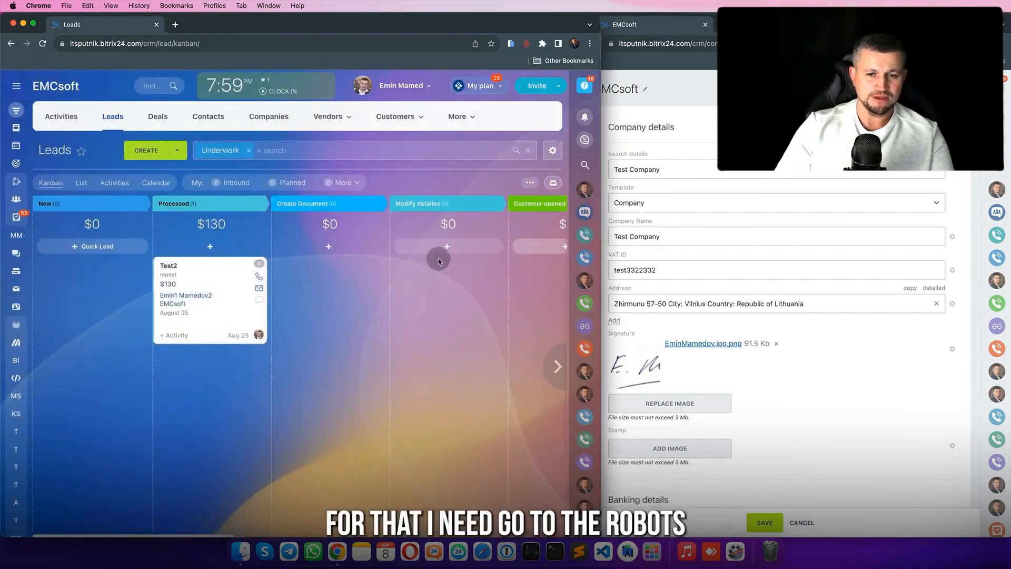
# - Open the lead automation rules and the Modify details robot's settings
pyautogui.hscroll(5, 439, 260)
pyautogui.click(554, 184)
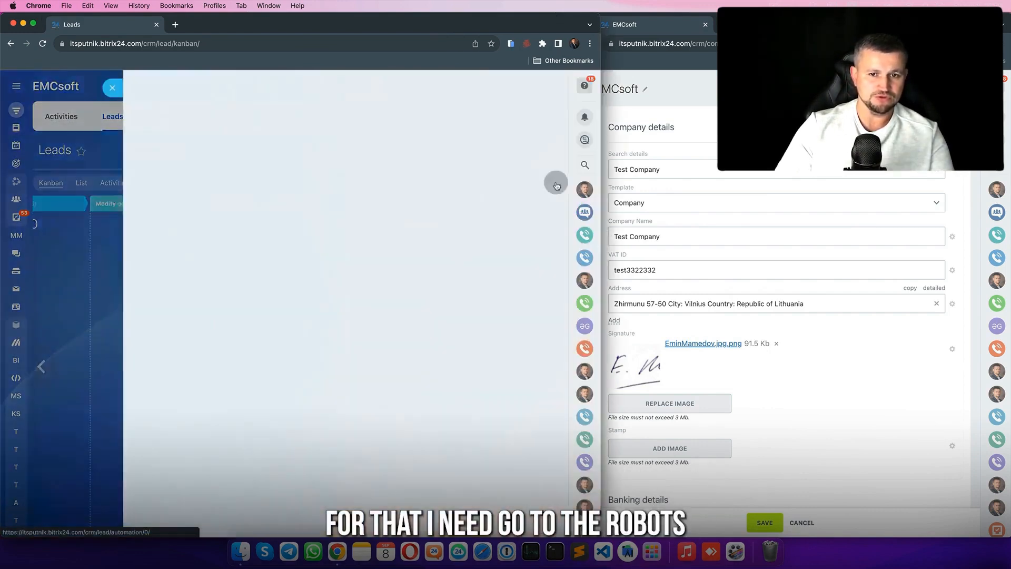
pyautogui.hscroll(2, 95, 366)
pyautogui.moveTo(94, 365); pyautogui.dragTo(295, 358)
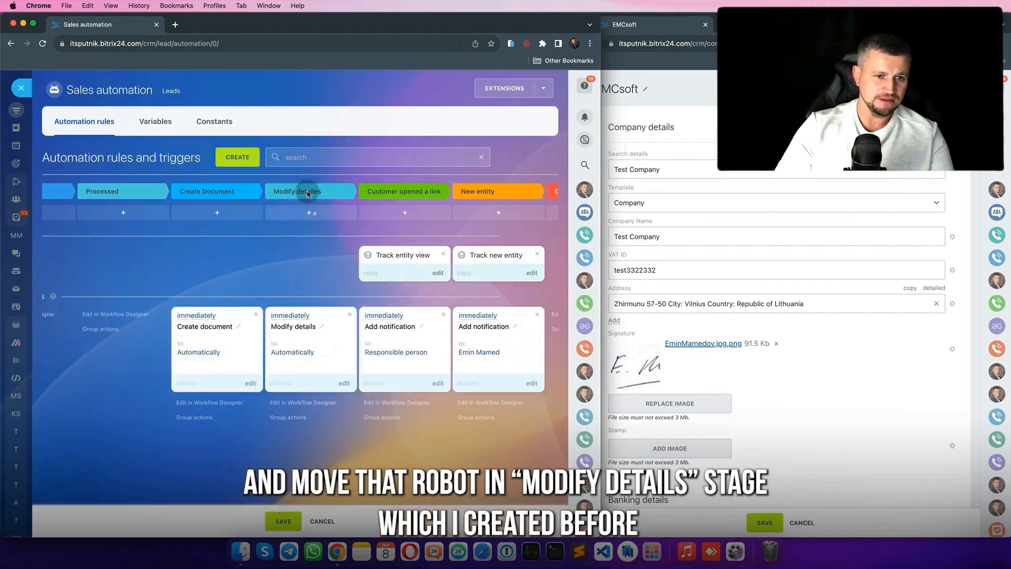
pyautogui.click(343, 383)
# - Replace First Name with Company Name, filled from {{Company name manual}}
pyautogui.click(401, 377)
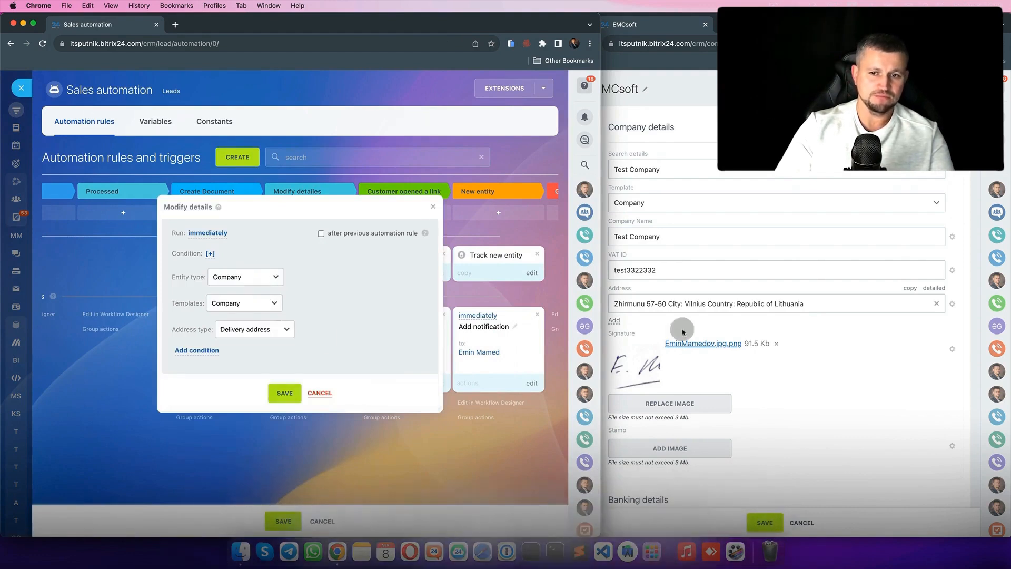
pyautogui.click(194, 351)
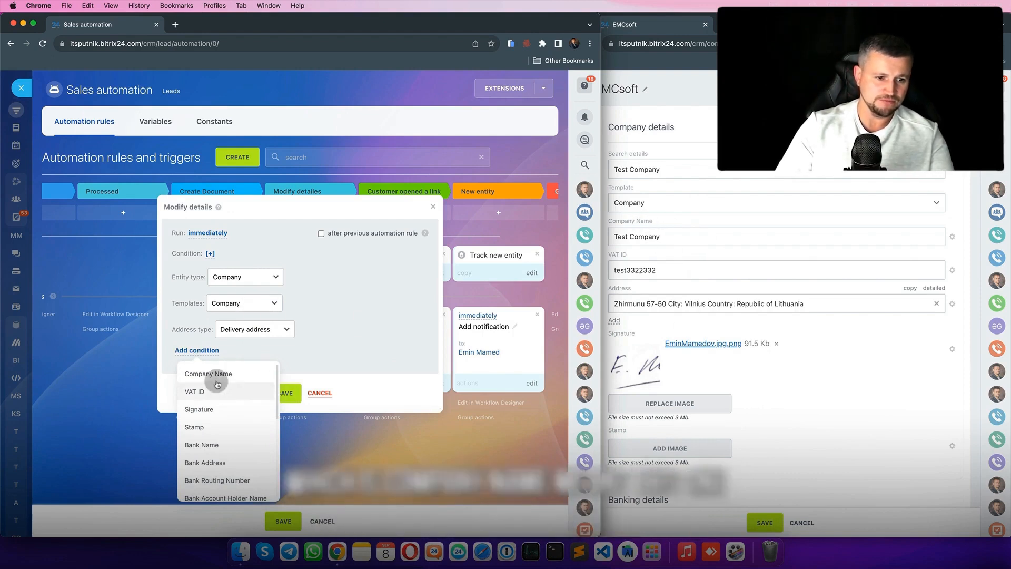
pyautogui.click(200, 373)
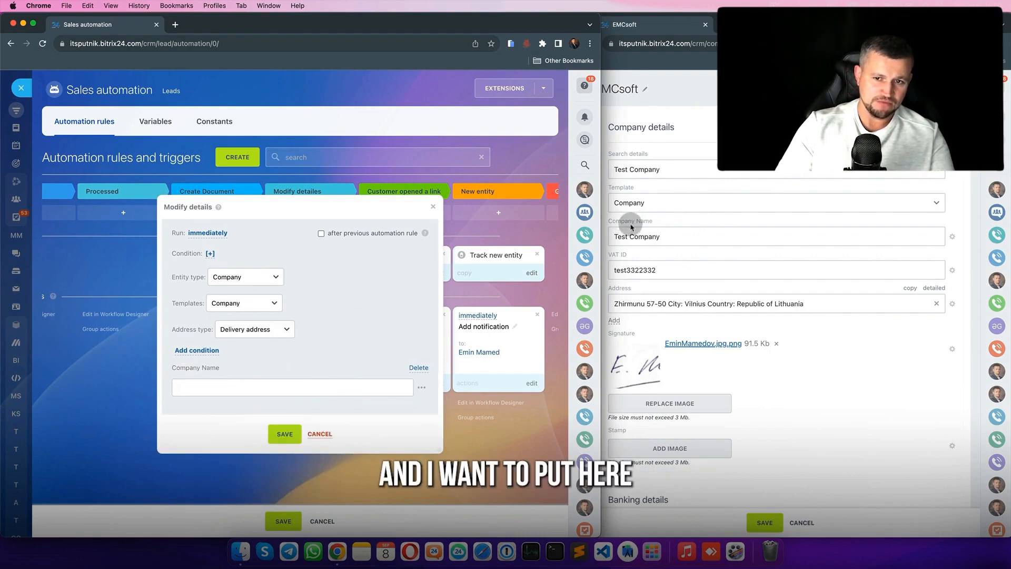
pyautogui.click(421, 387)
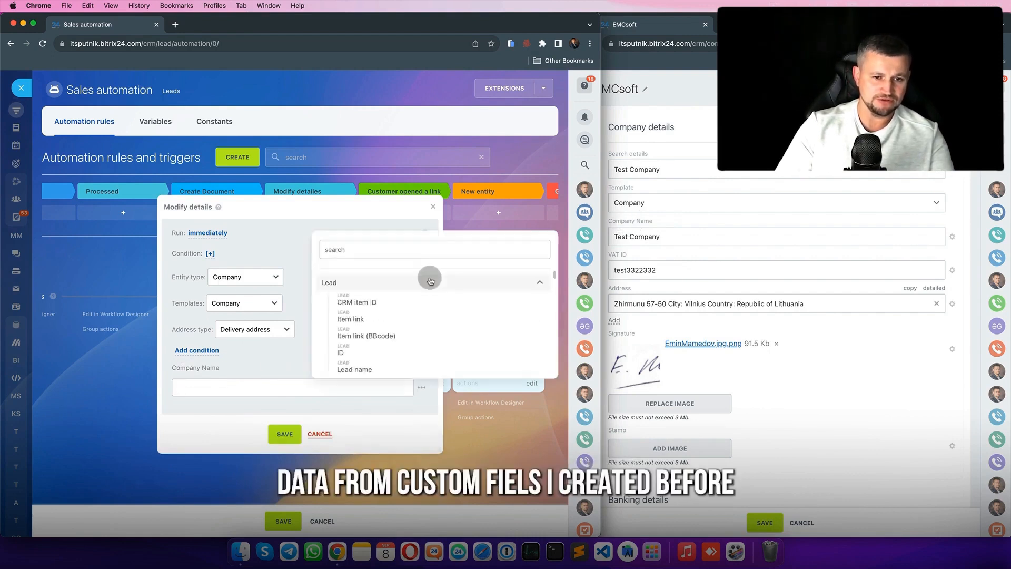
pyautogui.scroll(-15, 416, 345)
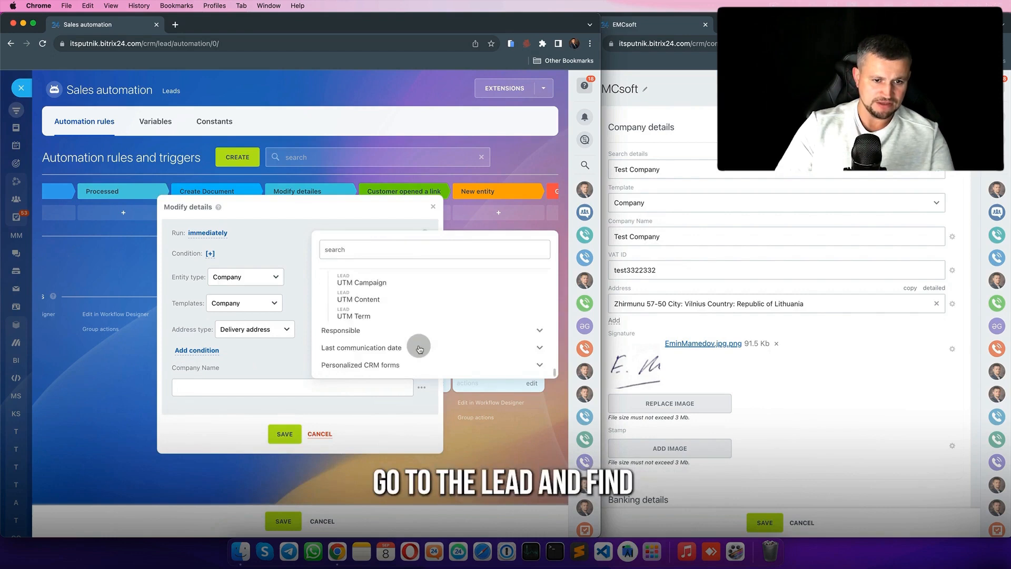
pyautogui.scroll(3, 373, 310)
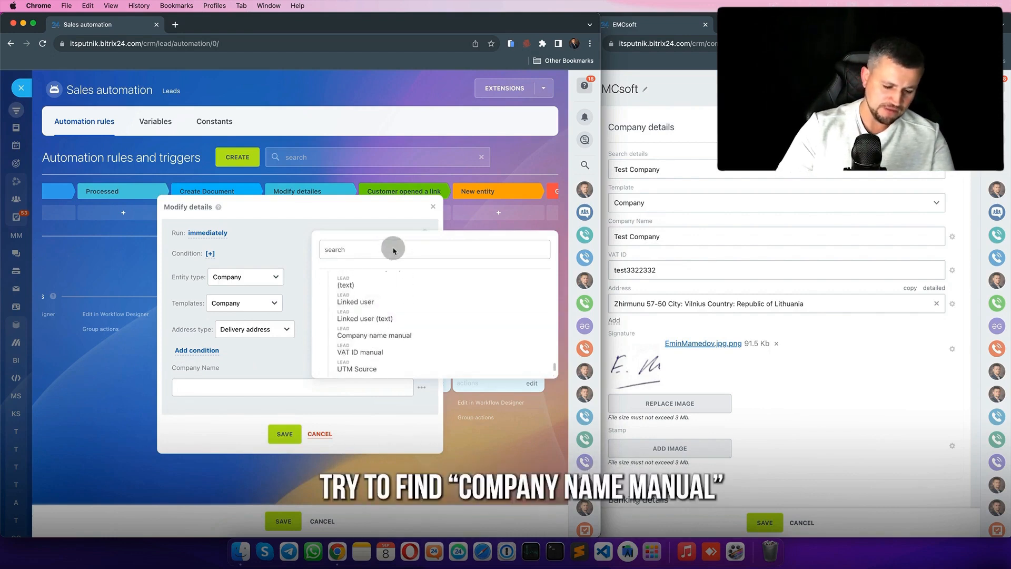
pyautogui.write('compa')
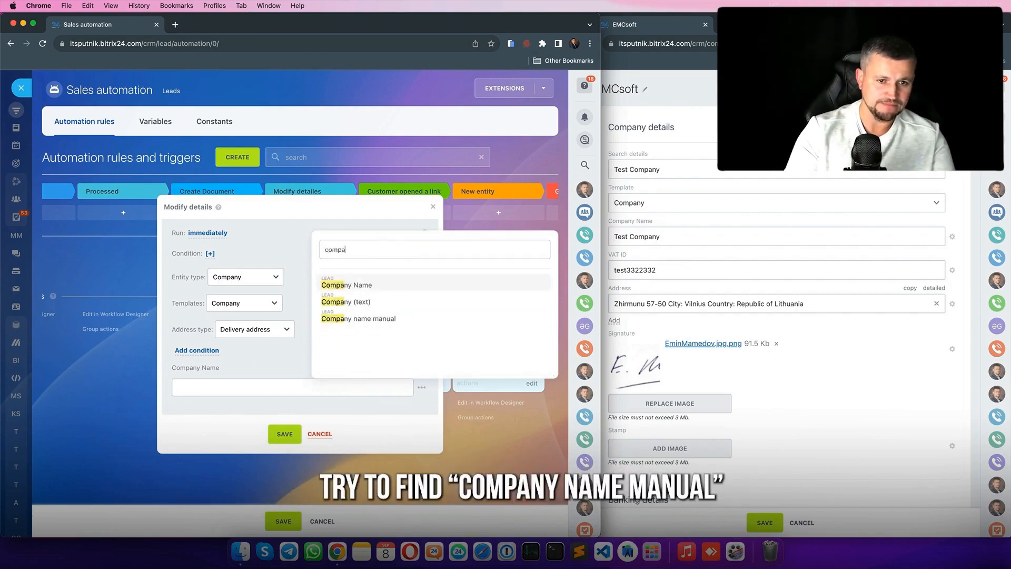
pyautogui.click(358, 318)
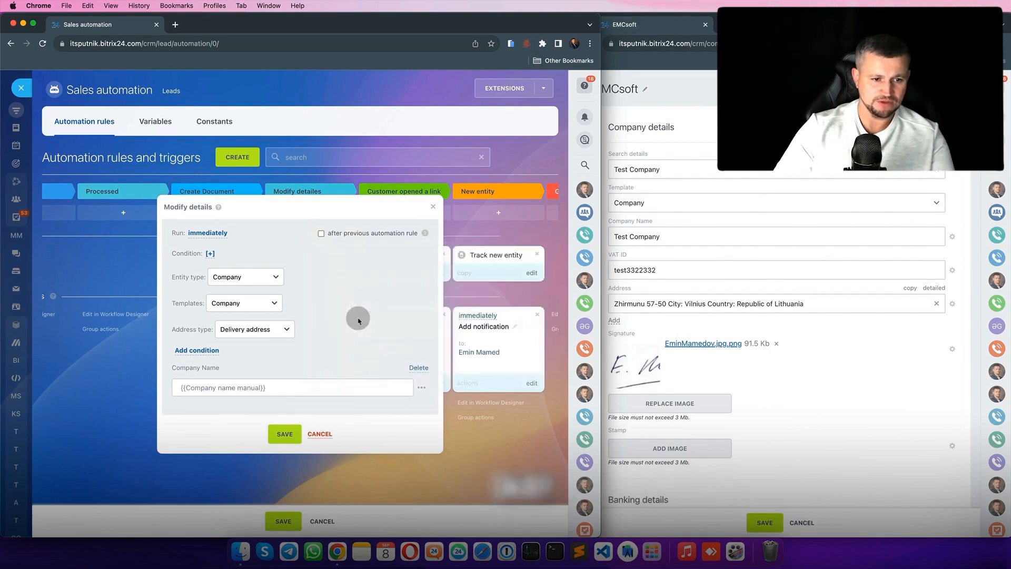
# - Add VAT ID filled from {{VAT ID manual}}, then save the rule and the automation
pyautogui.click(197, 350)
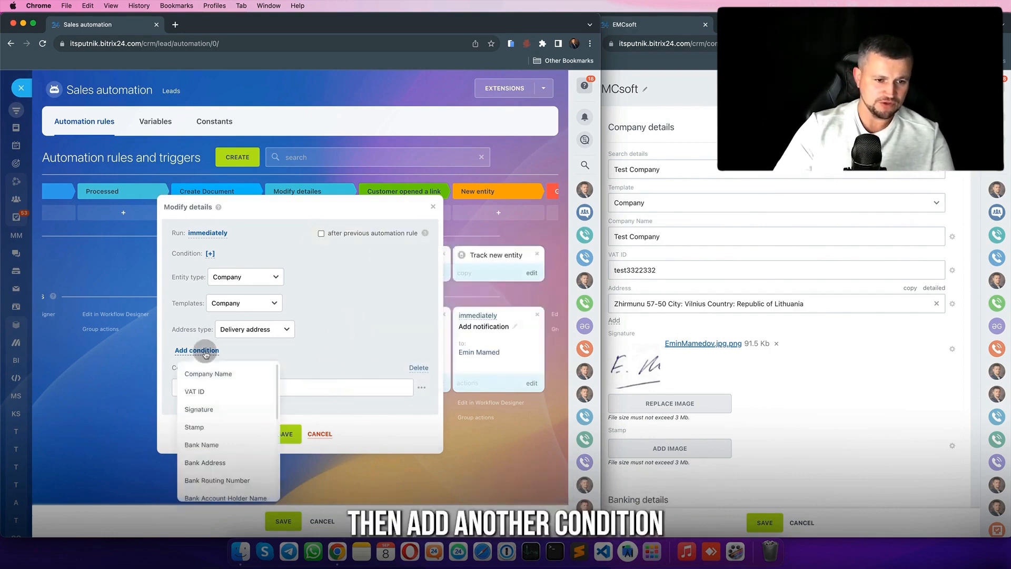
pyautogui.click(227, 392)
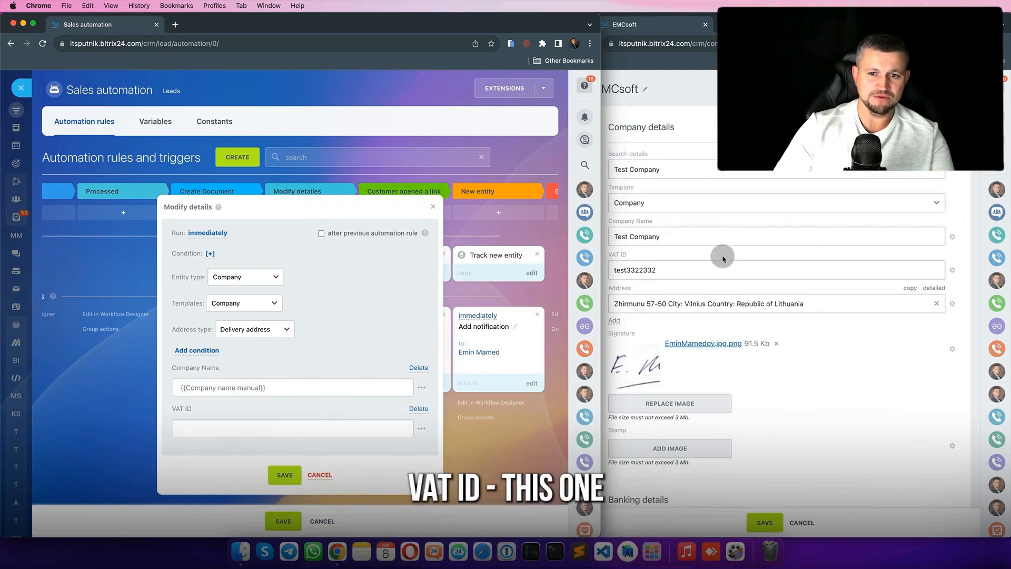
pyautogui.click(421, 428)
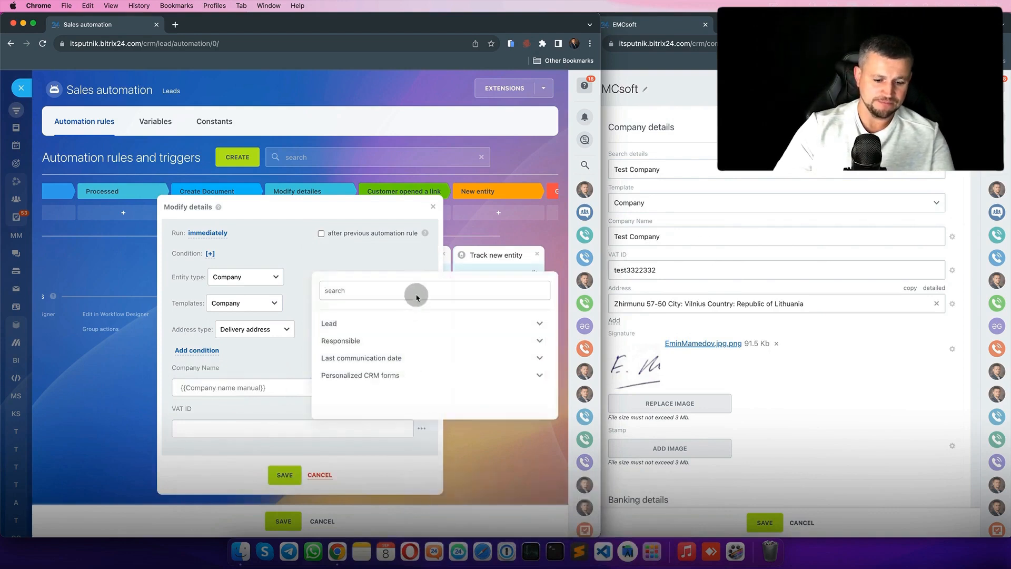
pyautogui.click(365, 327)
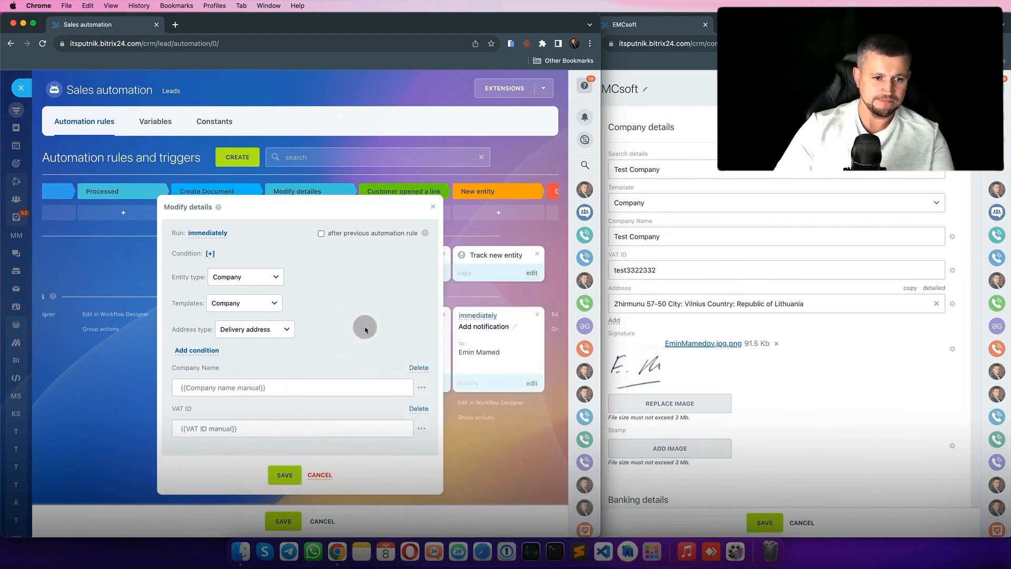
pyautogui.click(284, 474)
pyautogui.click(283, 521)
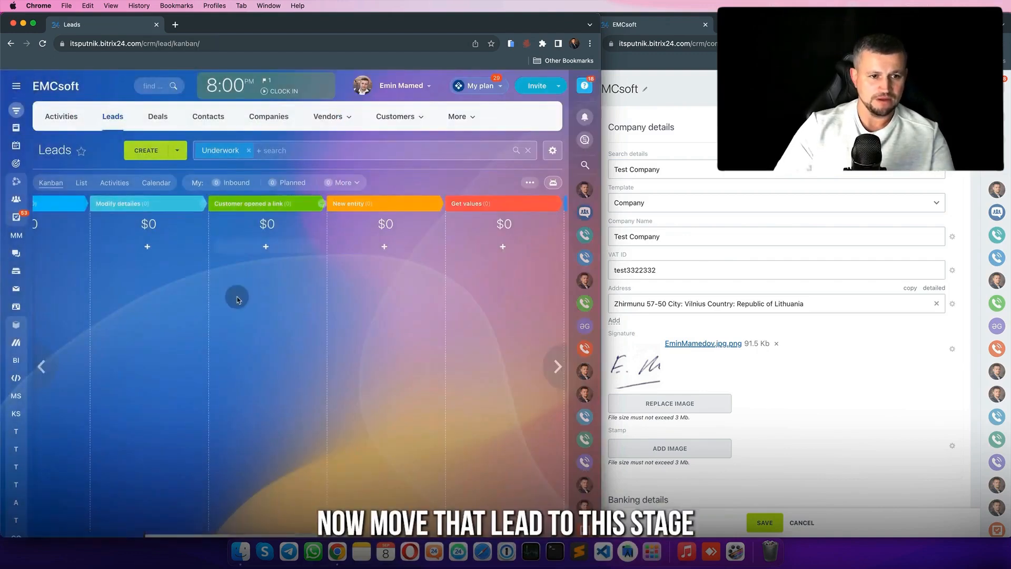
# - Move Test2 into Modify detailes and verify EMCsoft's updated name and VAT ID in its details
pyautogui.moveTo(209, 284); pyautogui.dragTo(416, 289)
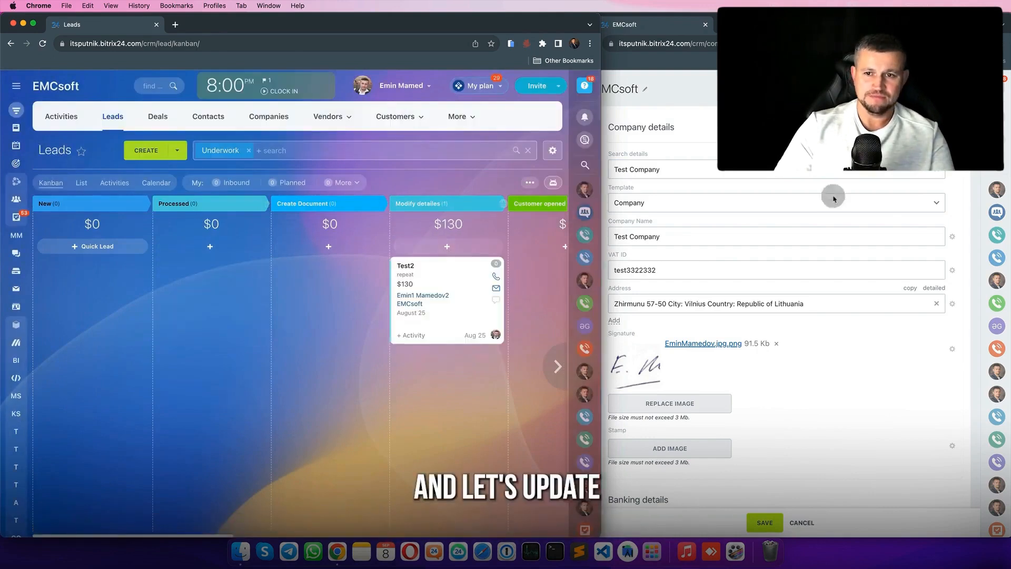
pyautogui.click(843, 131)
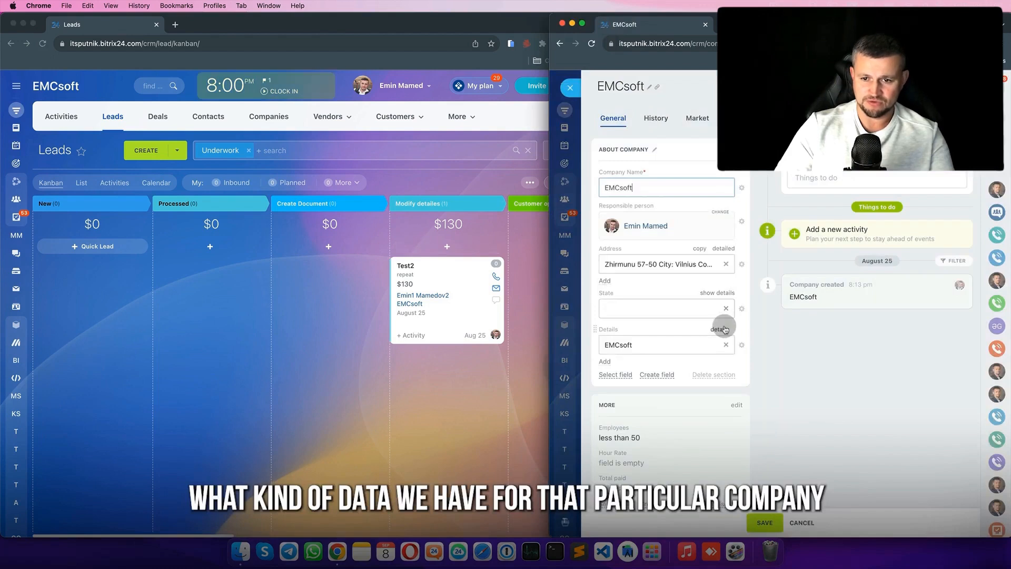
pyautogui.click(725, 329)
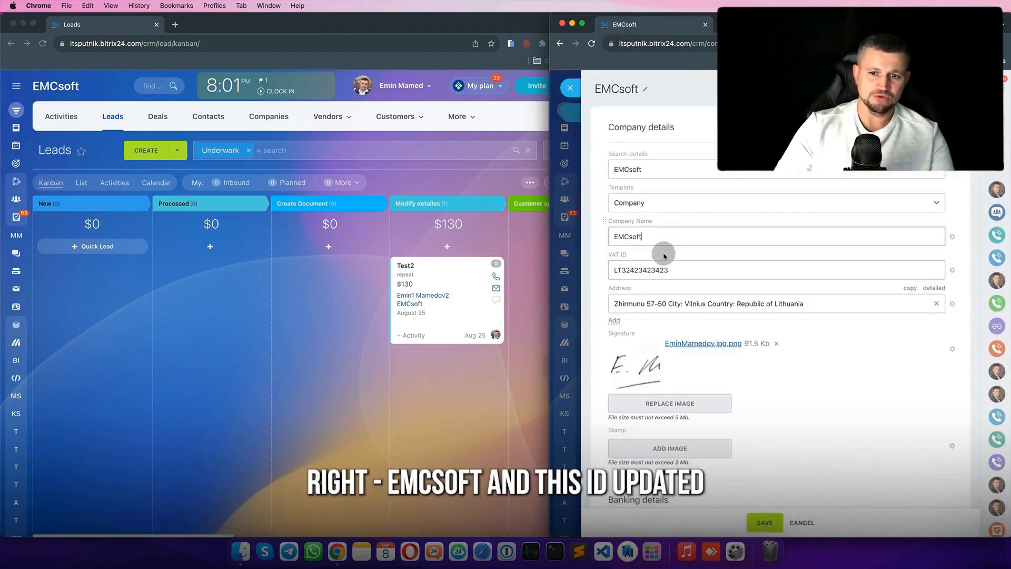
pyautogui.moveTo(670, 270); pyautogui.dragTo(622, 267)
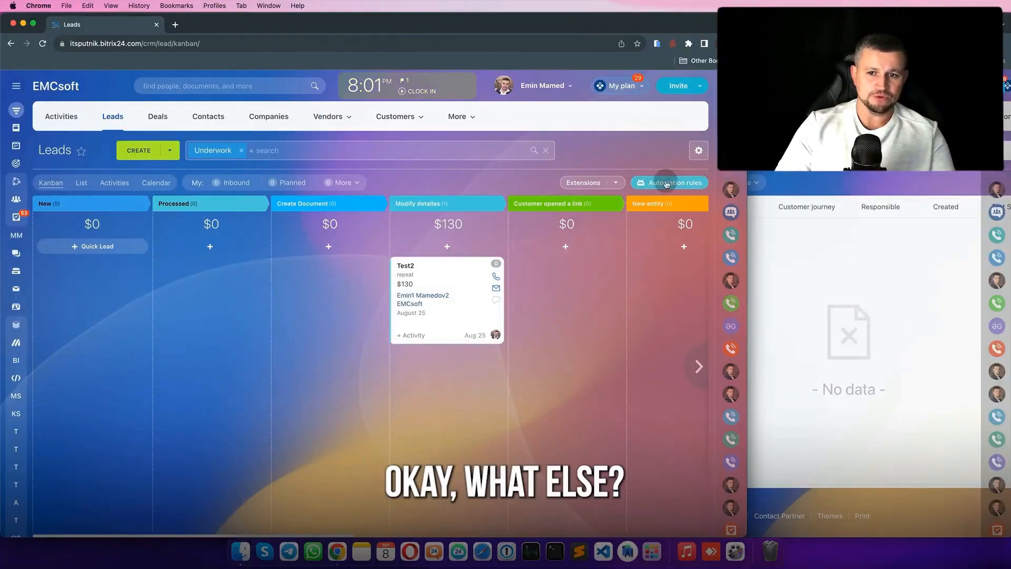
# - Add a Get details values helper rule and place it beside lead Test2's details
pyautogui.click(666, 182)
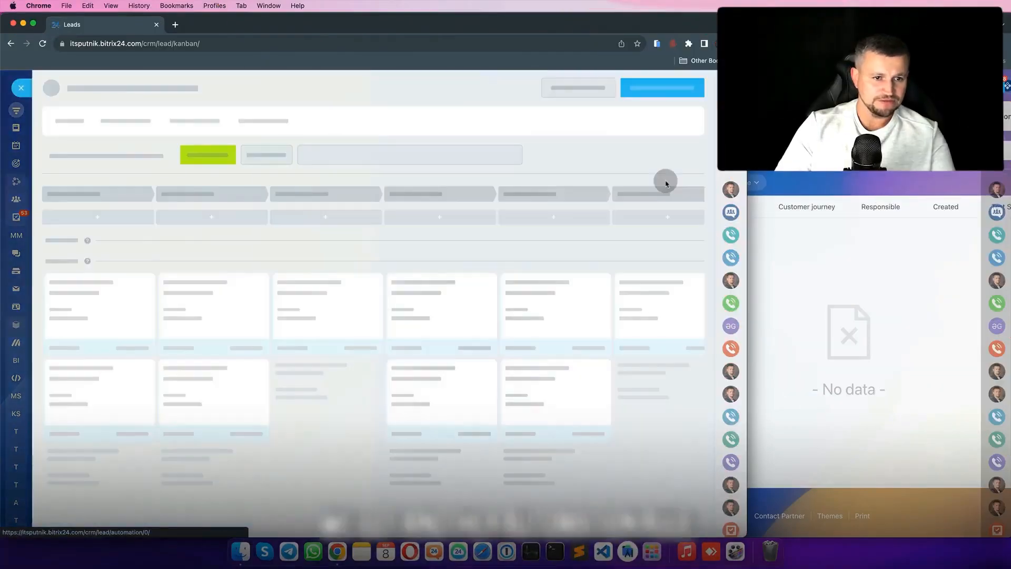
pyautogui.click(236, 157)
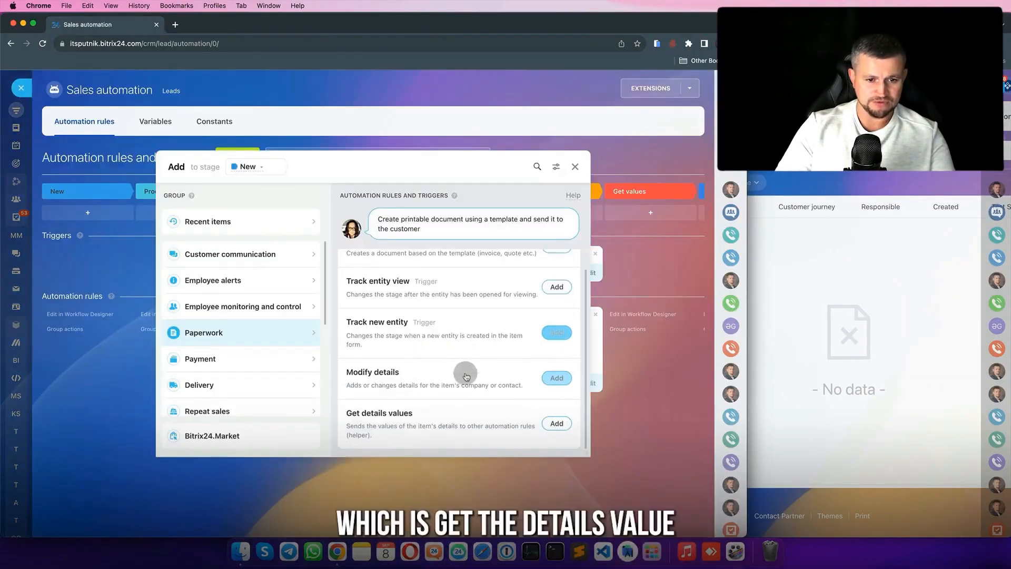
pyautogui.click(557, 424)
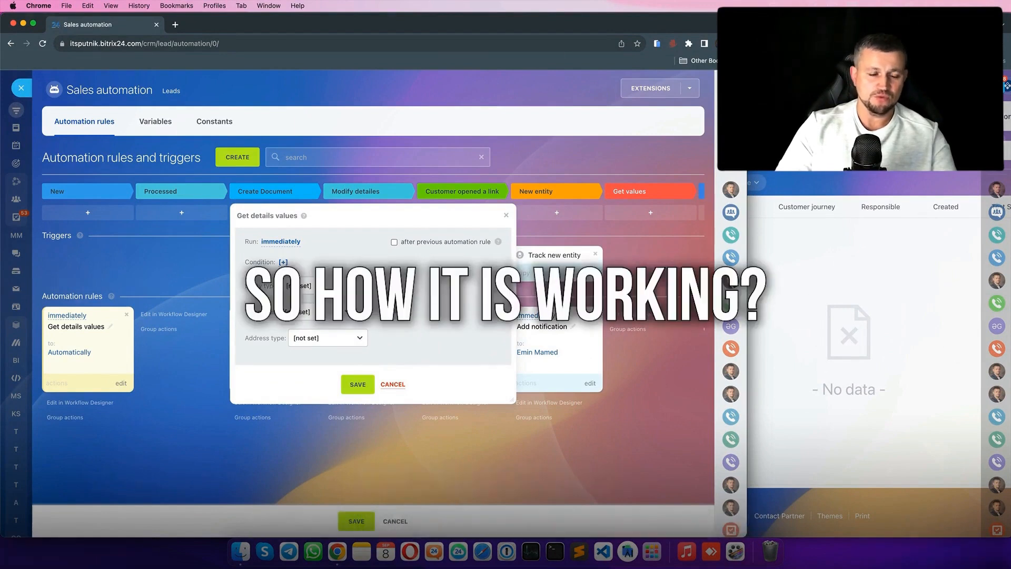
pyautogui.click(322, 286)
pyautogui.click(746, 352)
pyautogui.moveTo(746, 350); pyautogui.dragTo(607, 344)
pyautogui.click(665, 116)
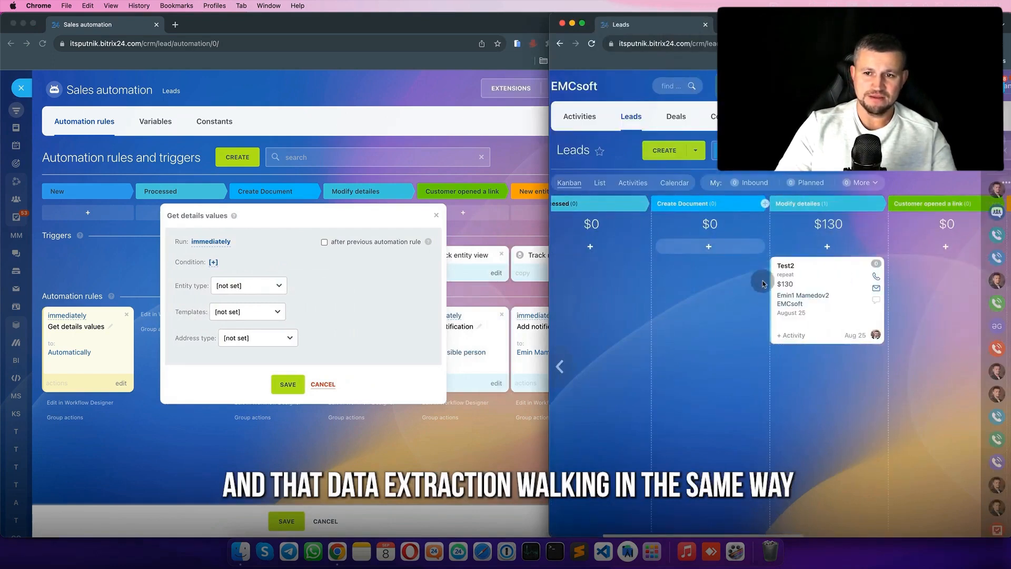
pyautogui.click(794, 268)
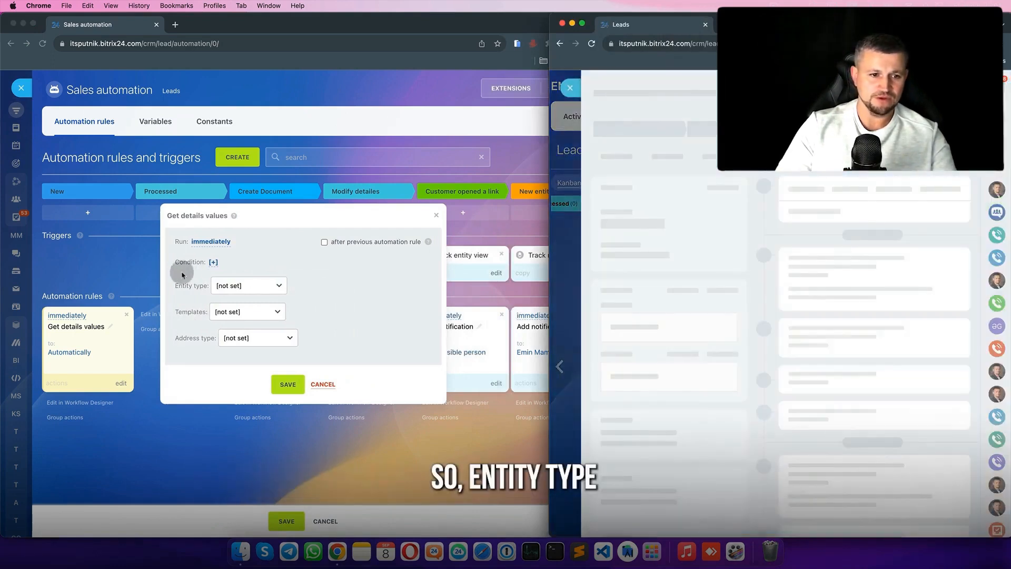
# - Set entity type Company, template Company and address type Delivery address, then save the helper
pyautogui.click(249, 285)
pyautogui.click(250, 297)
pyautogui.click(667, 322)
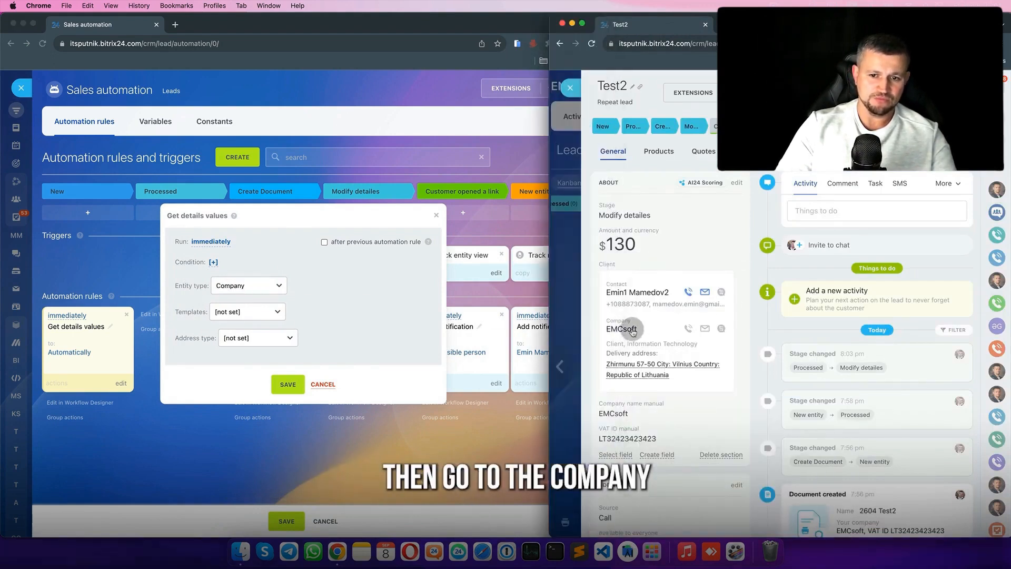
pyautogui.click(207, 311)
pyautogui.click(207, 312)
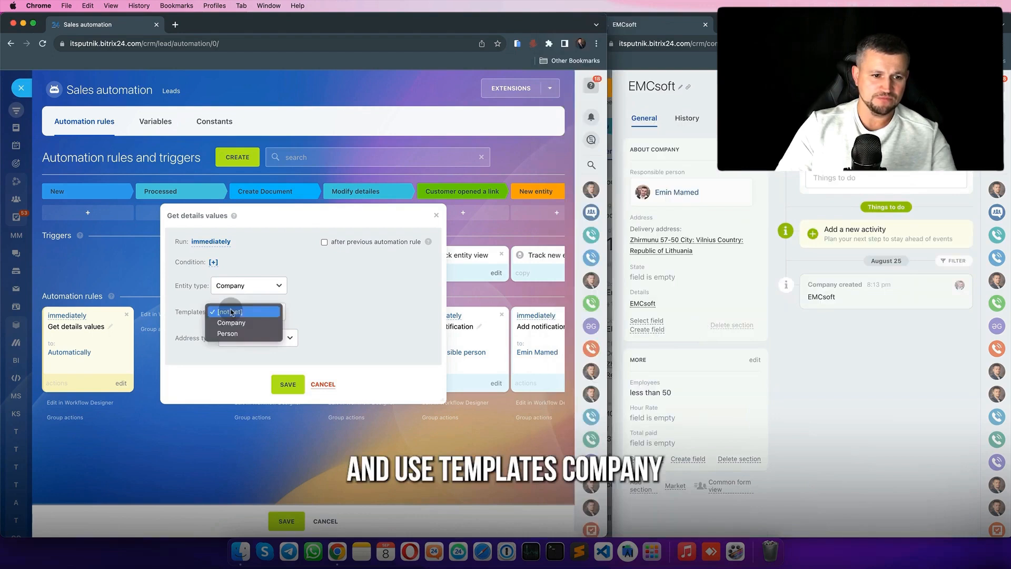
pyautogui.click(725, 306)
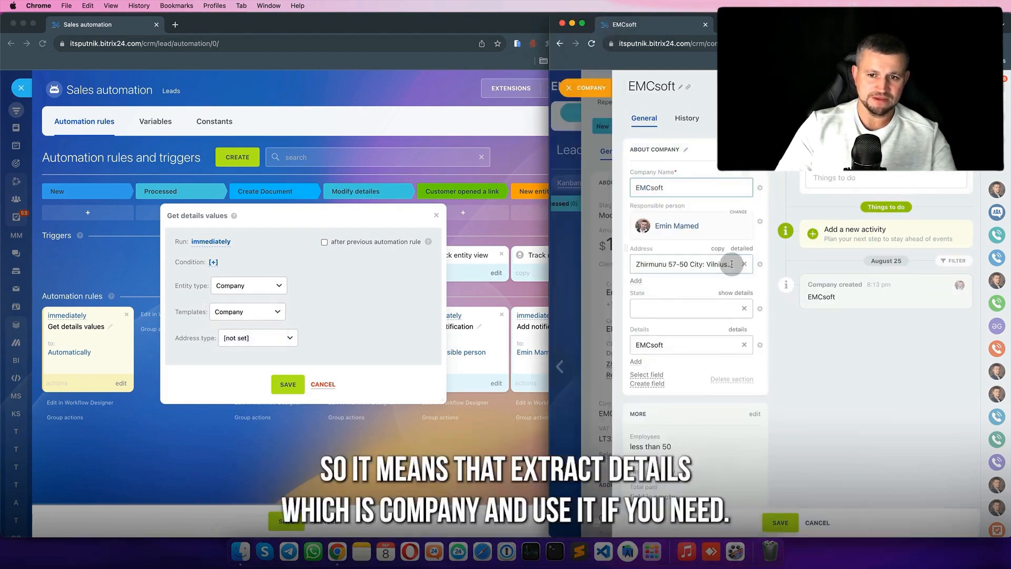
pyautogui.click(737, 329)
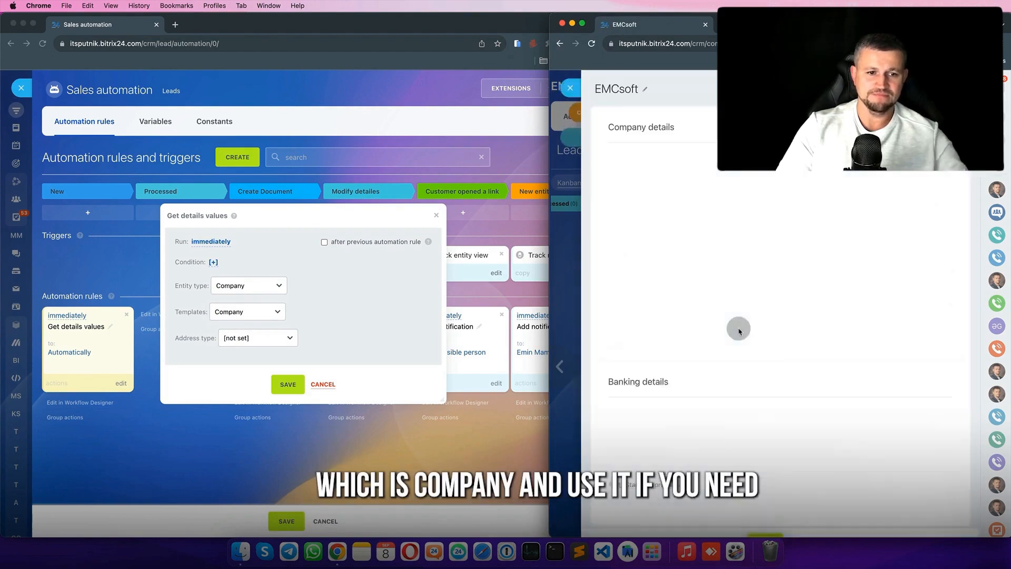
pyautogui.click(271, 345)
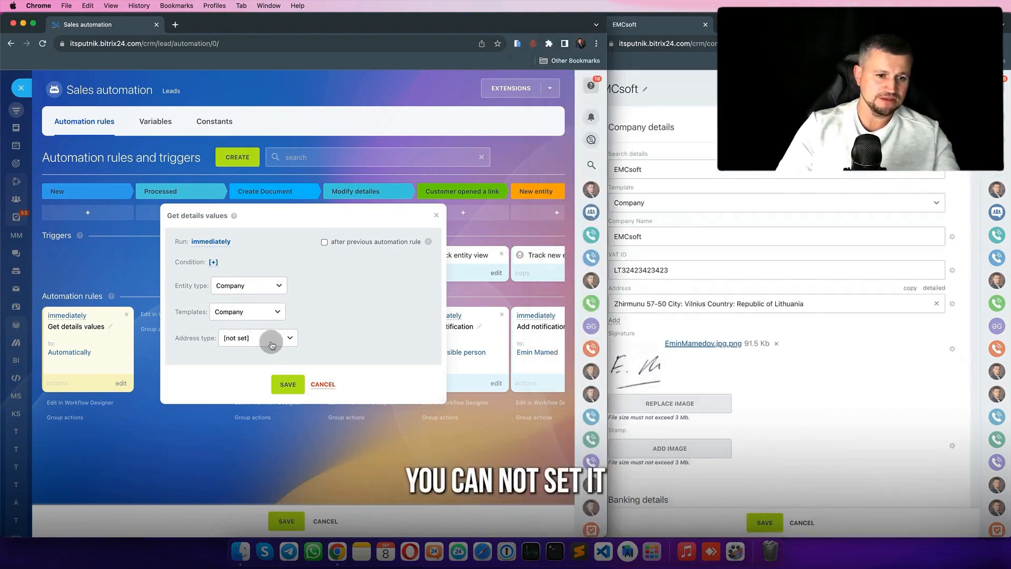
pyautogui.click(264, 343)
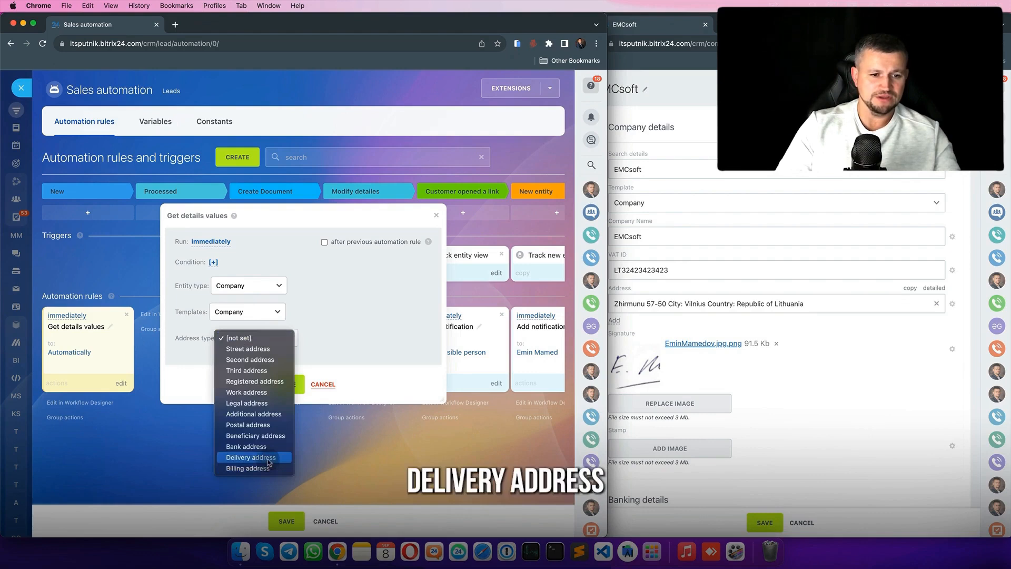
pyautogui.click(248, 461)
pyautogui.click(288, 384)
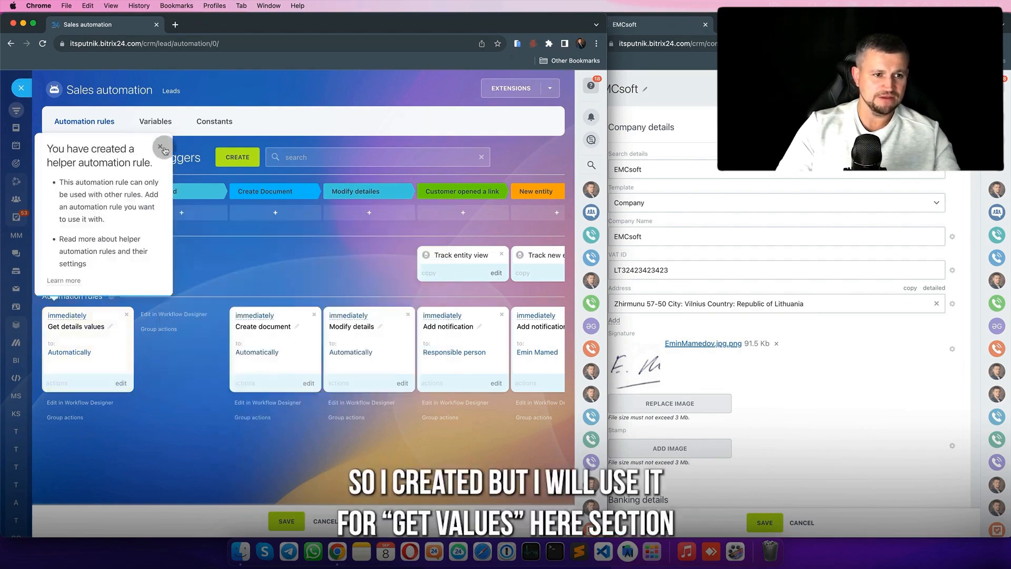
# - Drag the Get details values rule from the New column into the Get values column
pyautogui.click(164, 146)
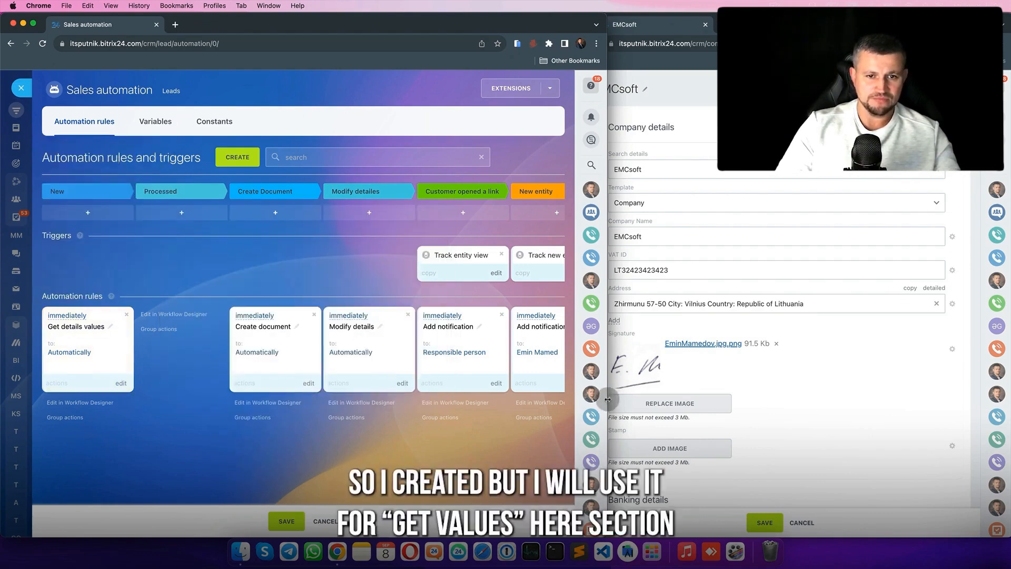
pyautogui.moveTo(607, 399); pyautogui.dragTo(737, 398)
pyautogui.moveTo(102, 350); pyautogui.dragTo(577, 359)
pyautogui.hscroll(5, 577, 359)
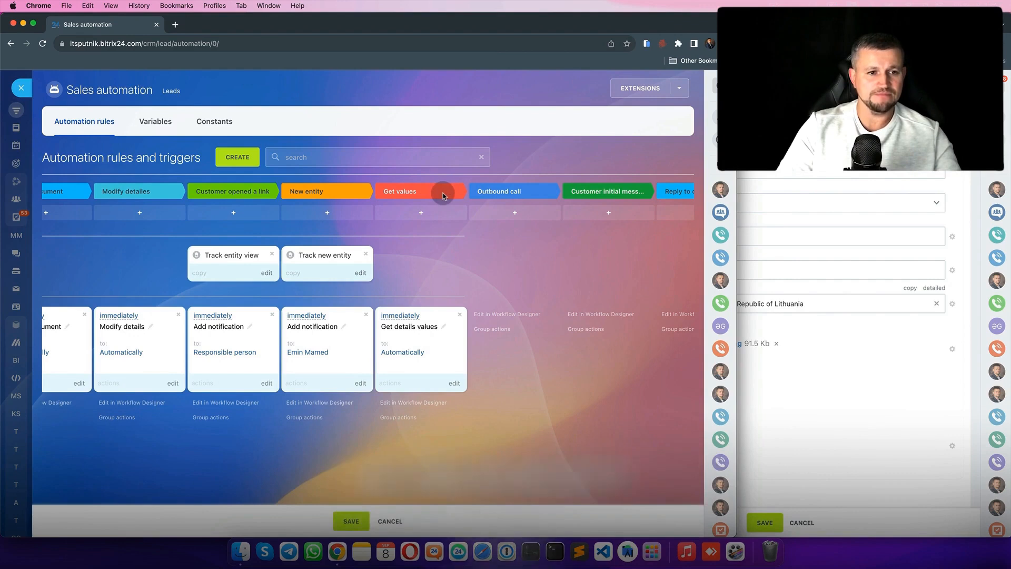
pyautogui.hscroll(-5, 334, 266)
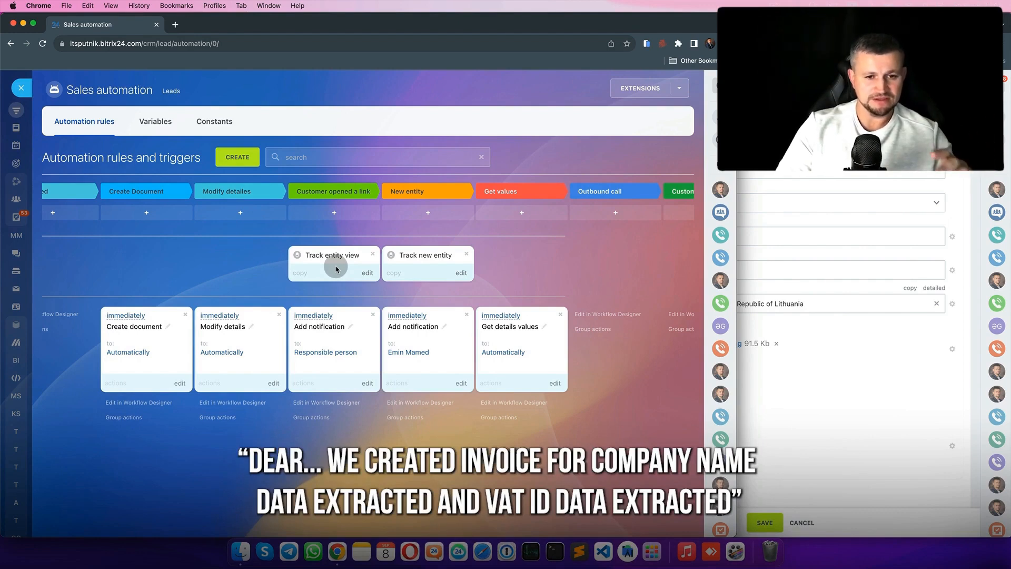
# - Add a Send email to customer rule with a sender mailbox and subject 'test', and save it
pyautogui.click(240, 158)
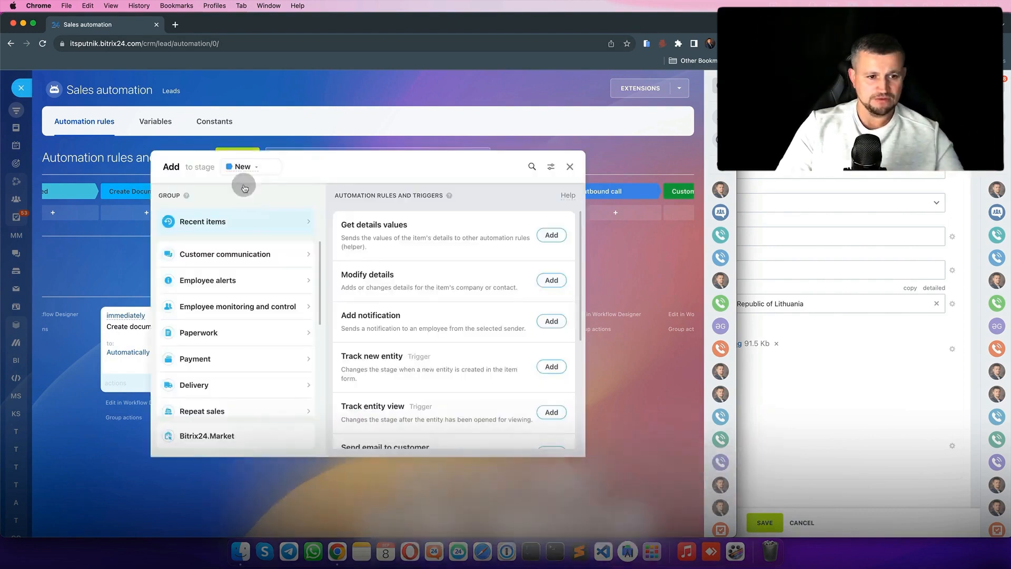
pyautogui.click(258, 255)
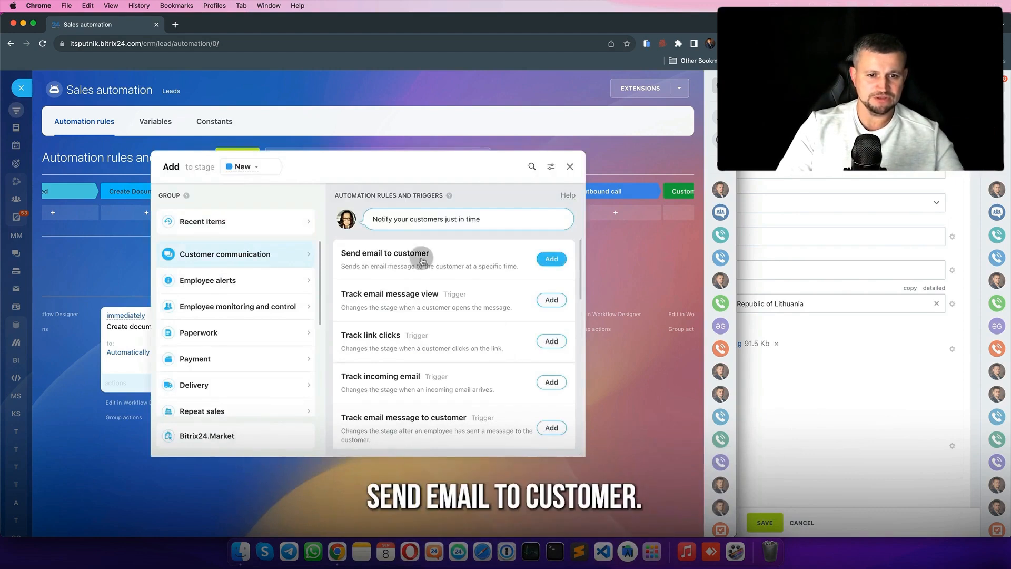
pyautogui.click(551, 258)
pyautogui.click(271, 206)
pyautogui.click(326, 252)
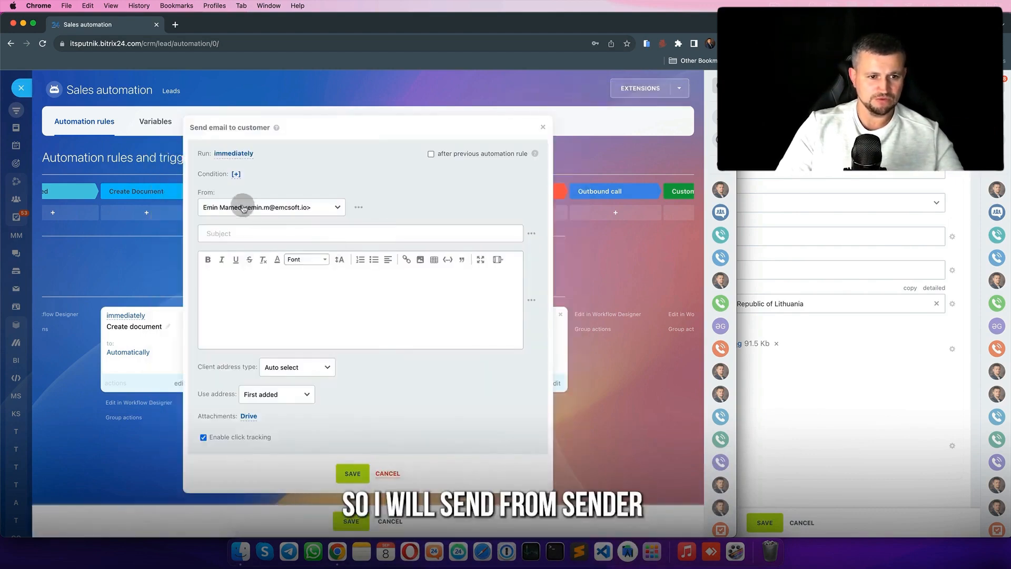
pyautogui.click(293, 232)
pyautogui.write('test')
pyautogui.click(208, 276)
pyautogui.click(349, 473)
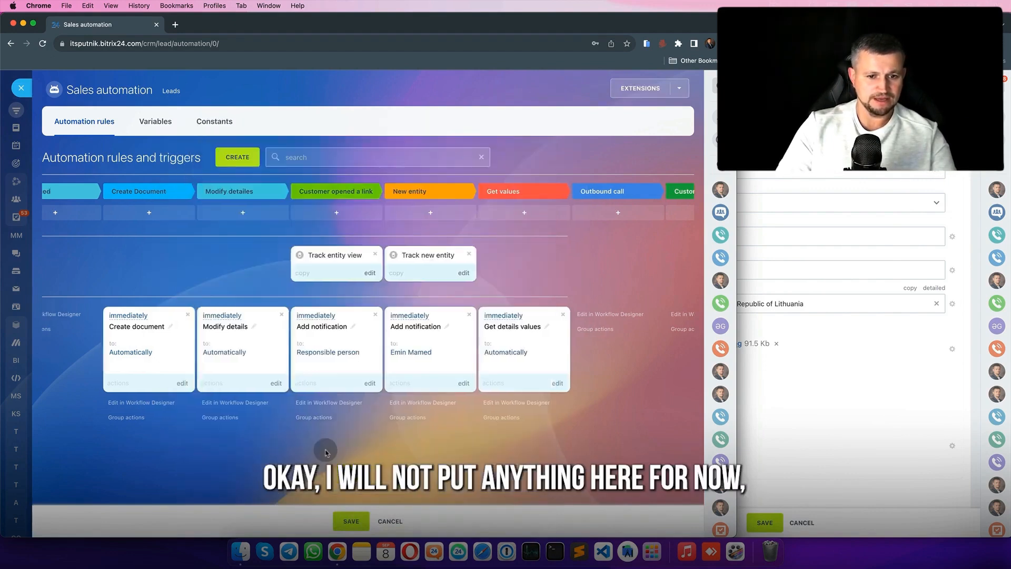
# - Move the email rule under Get values and type the body text up to 'company:'
pyautogui.moveTo(84, 335); pyautogui.dragTo(627, 409)
pyautogui.hscroll(4, 485, 428)
pyautogui.scroll(-1, 485, 428)
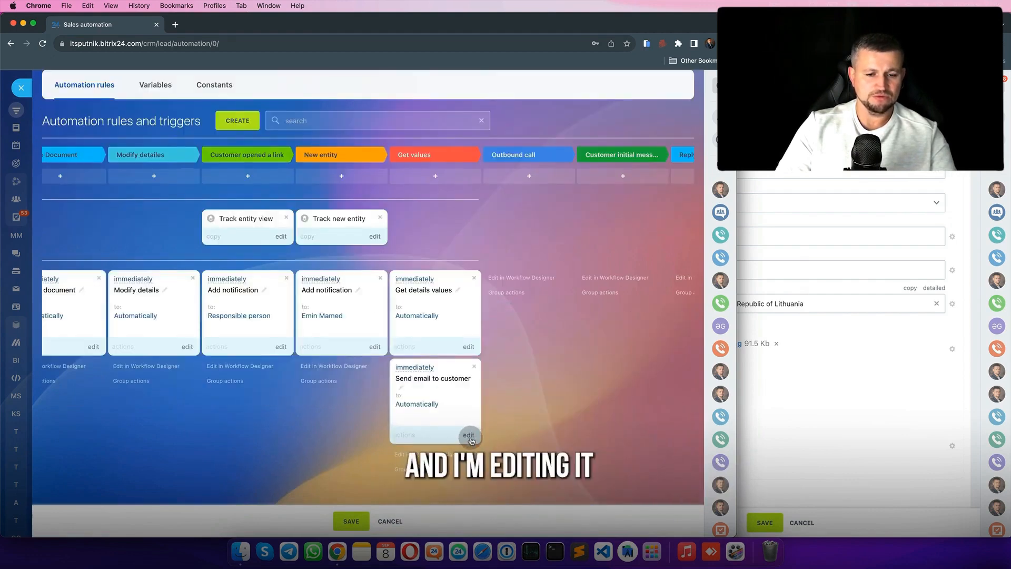
pyautogui.click(469, 435)
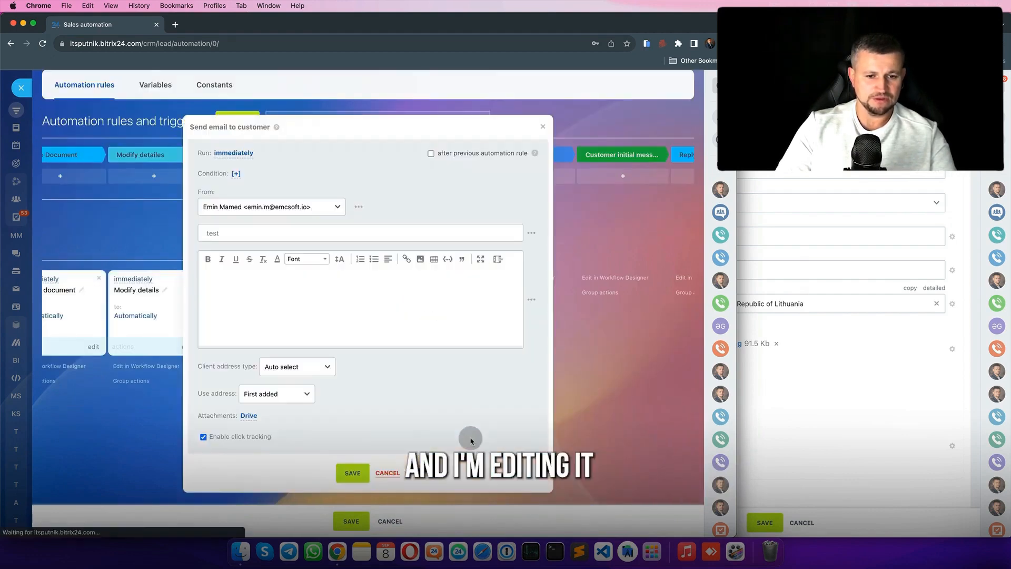
pyautogui.click(282, 299)
pyautogui.write('Dear client,')
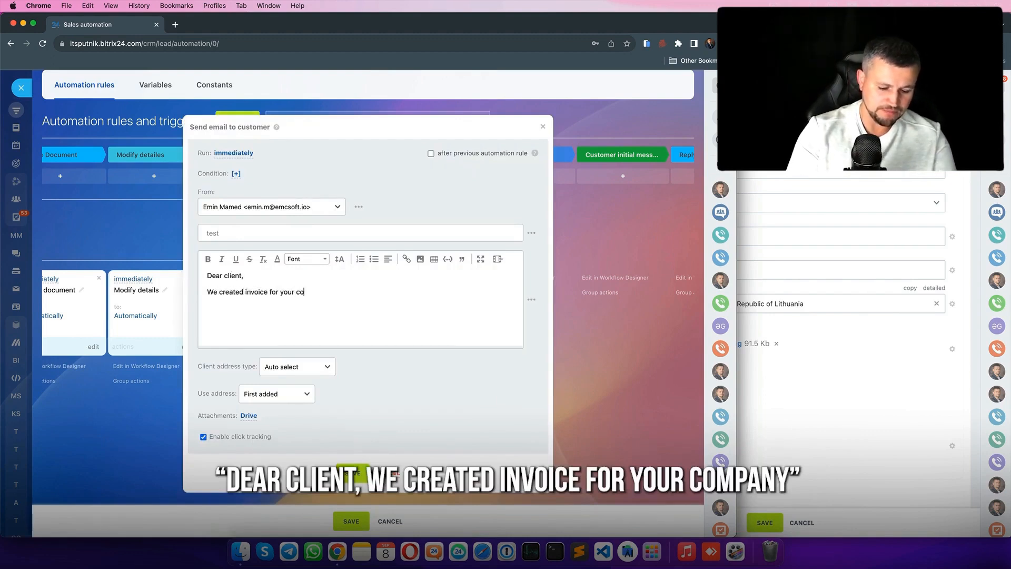
pyautogui.write('pany:')
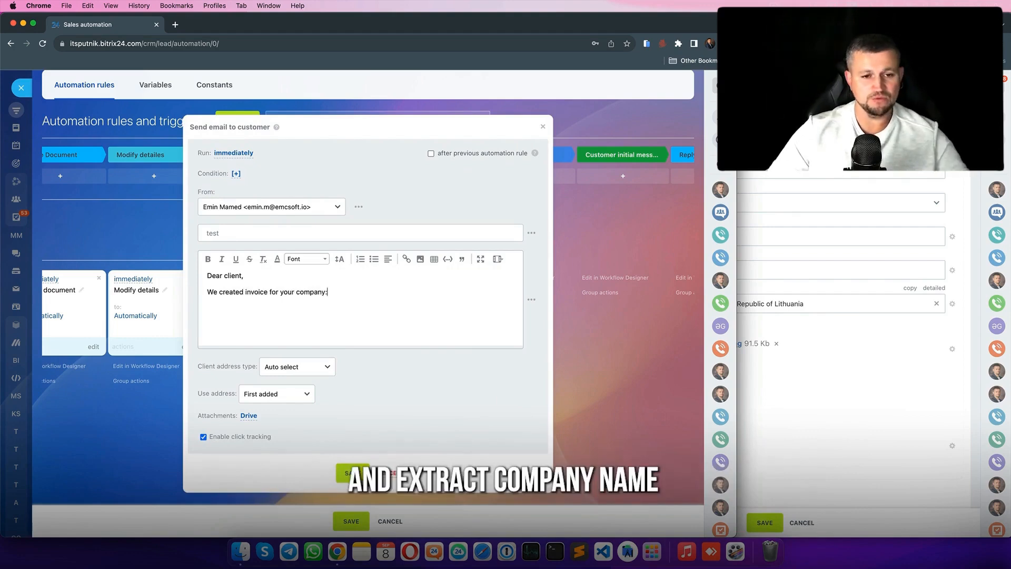
# - Insert the Get details values Company Name and VAT ID placeholders into the body and save
pyautogui.click(531, 299)
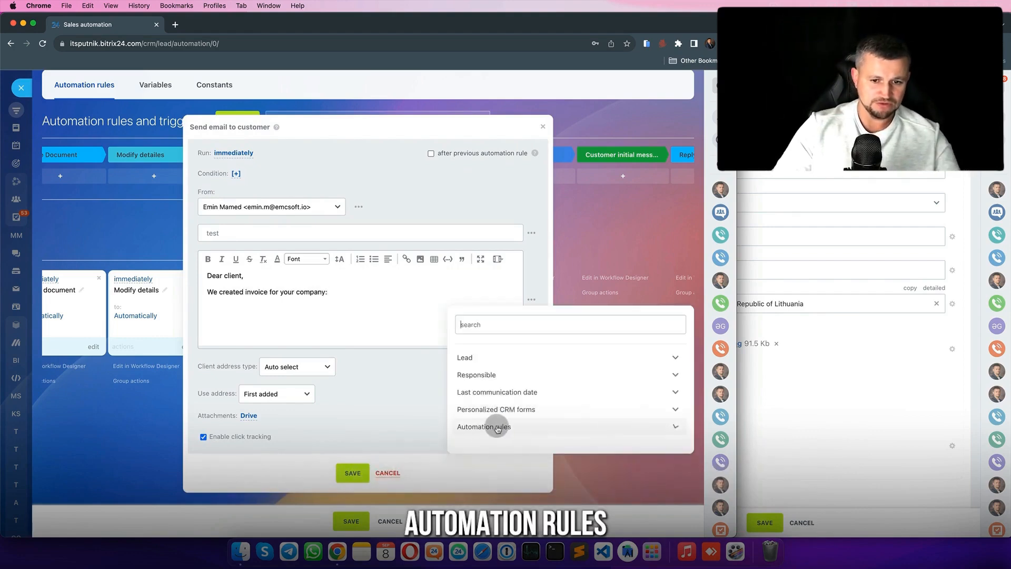
pyautogui.click(498, 427)
pyautogui.click(515, 444)
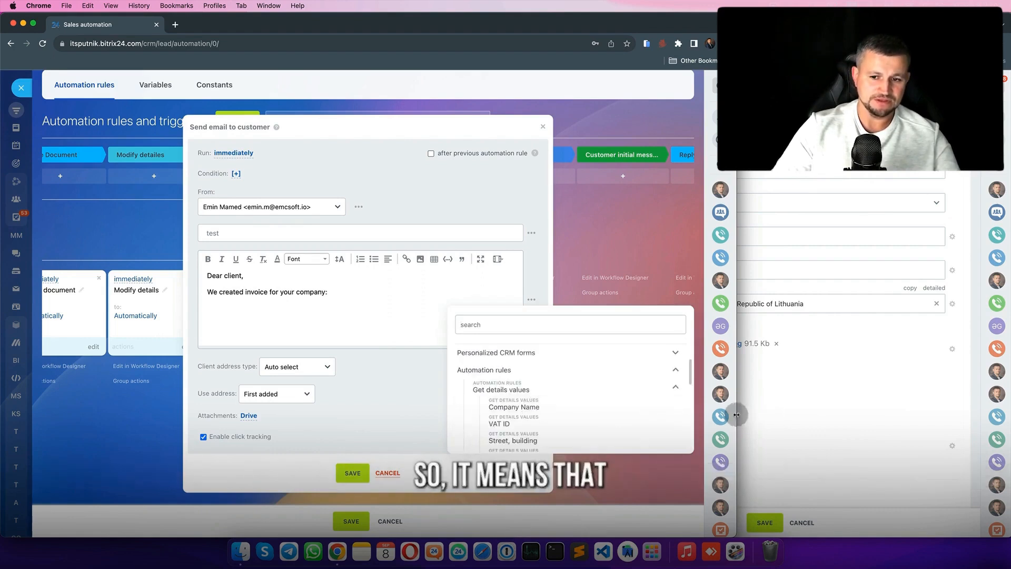
pyautogui.moveTo(736, 415); pyautogui.dragTo(646, 408)
pyautogui.click(869, 339)
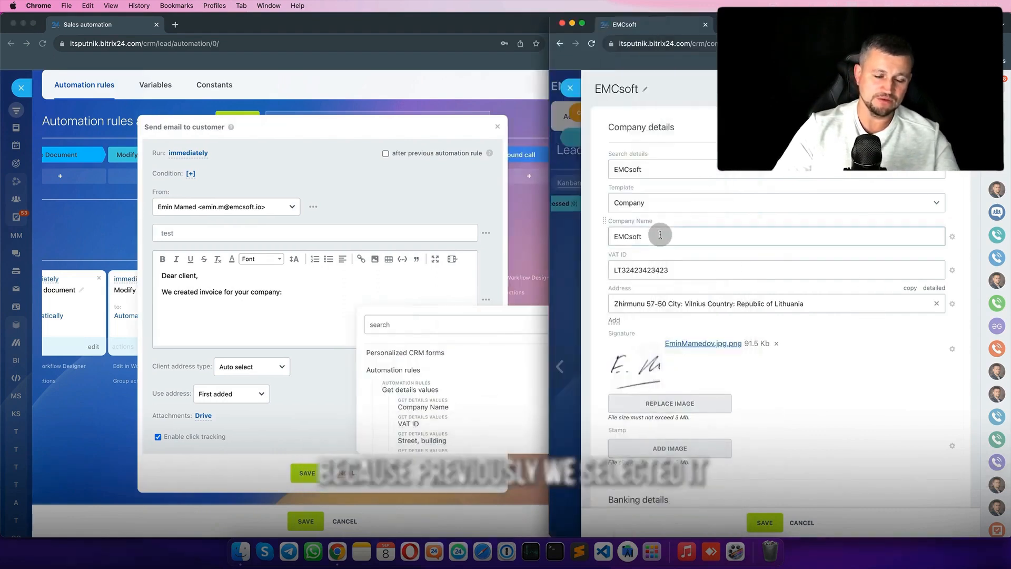
pyautogui.click(440, 408)
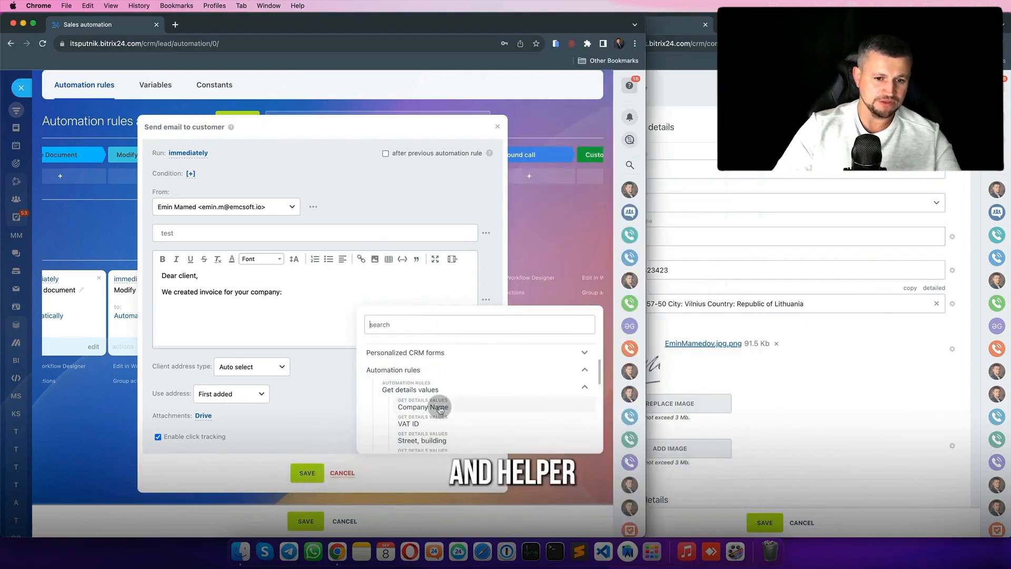
pyautogui.click(439, 409)
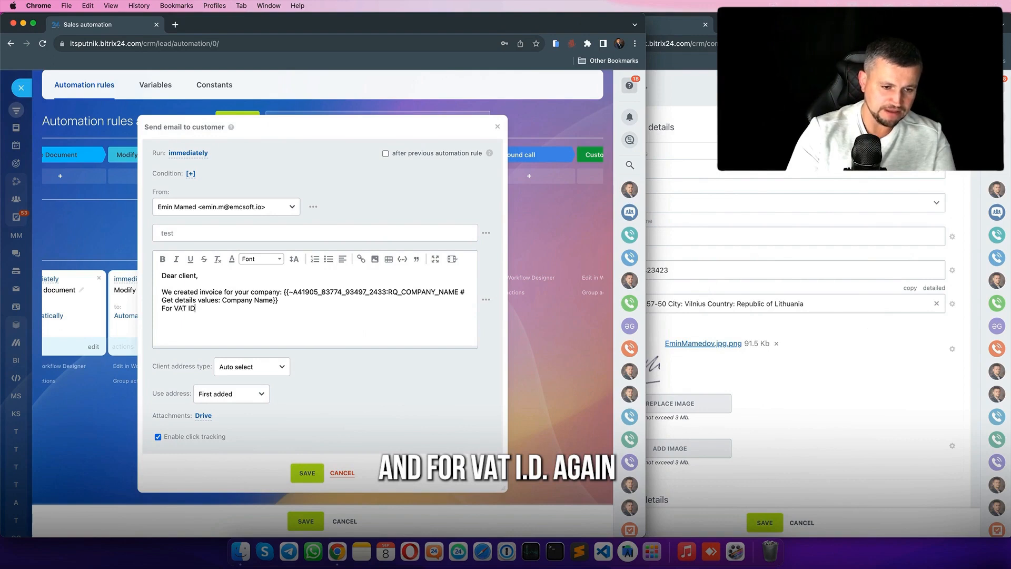
pyautogui.click(479, 303)
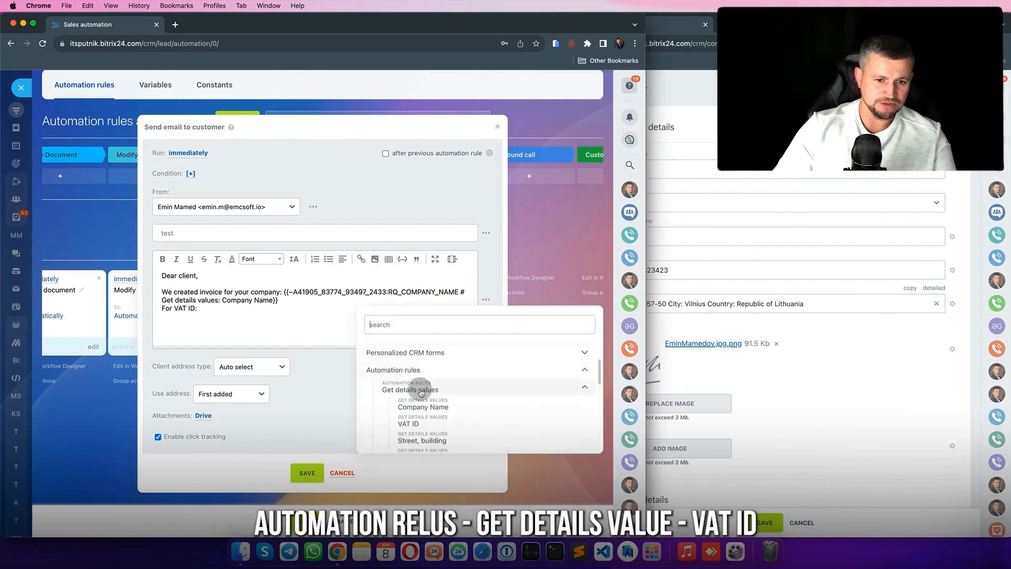
pyautogui.click(416, 423)
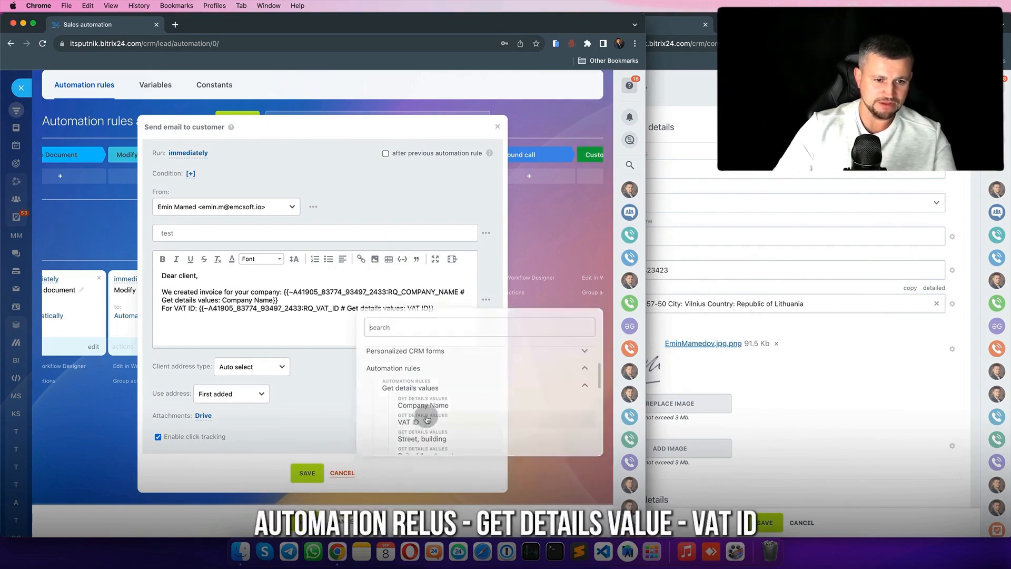
pyautogui.click(307, 473)
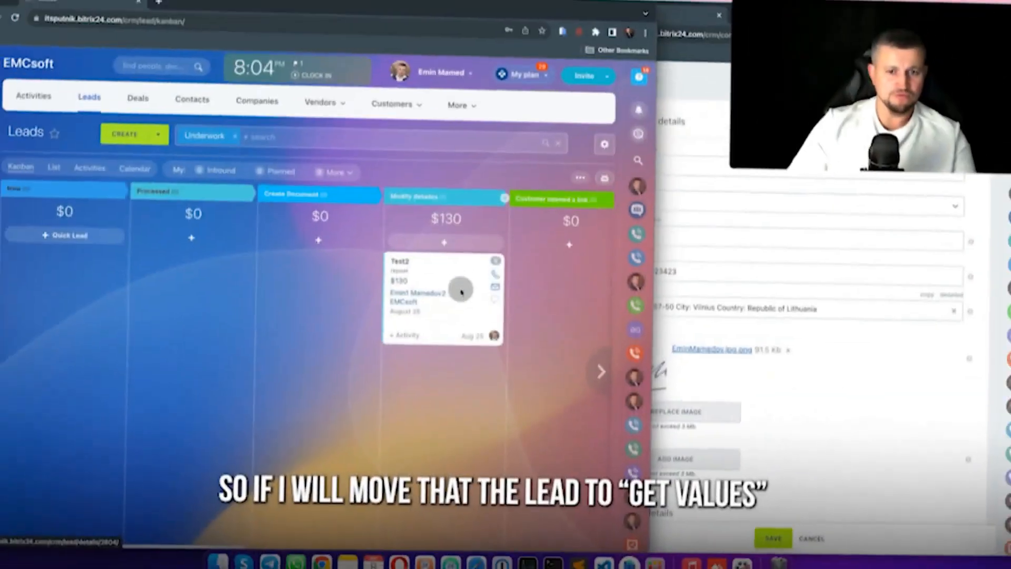
# - Move Test2 into Get values and confirm its outgoing email shows EMCsoft and the VAT ID
pyautogui.hscroll(5, 461, 291)
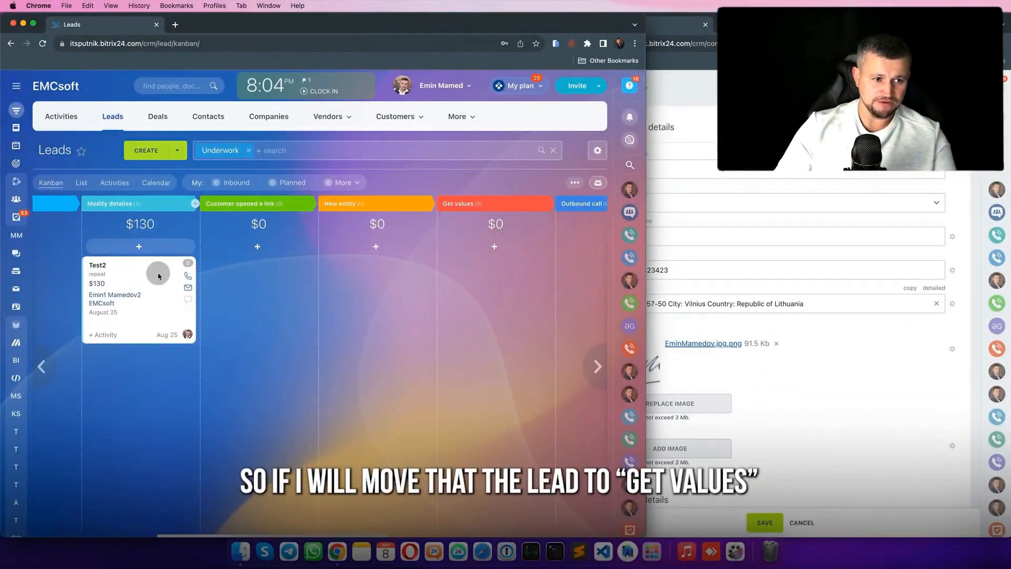
pyautogui.moveTo(158, 276); pyautogui.dragTo(492, 271)
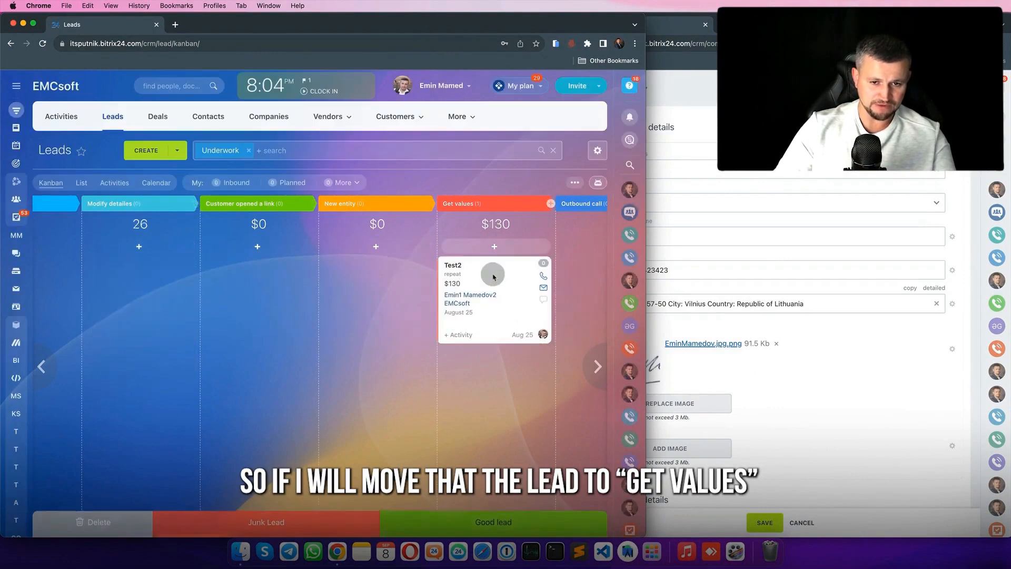
pyautogui.click(452, 265)
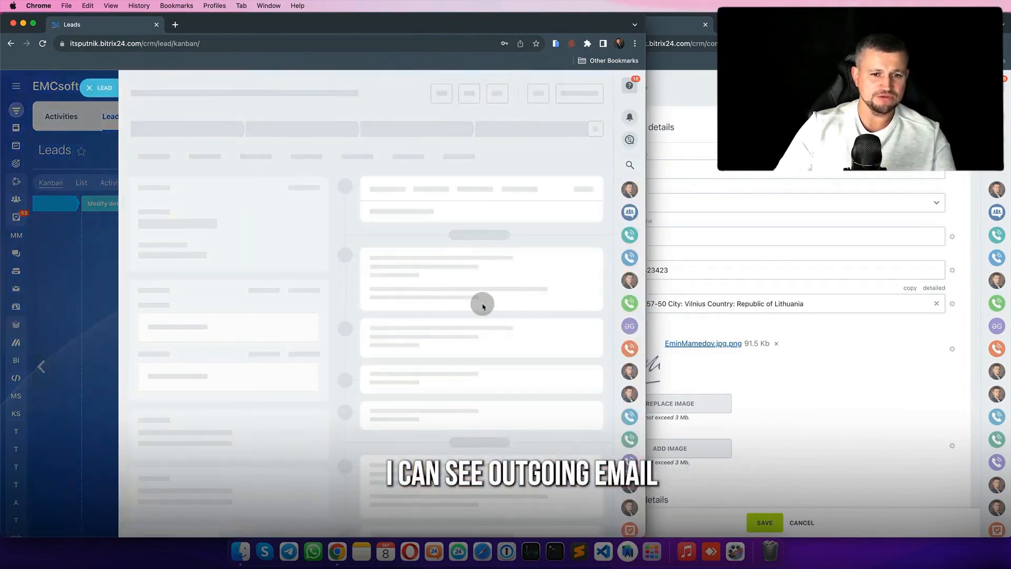
pyautogui.scroll(-3, 482, 304)
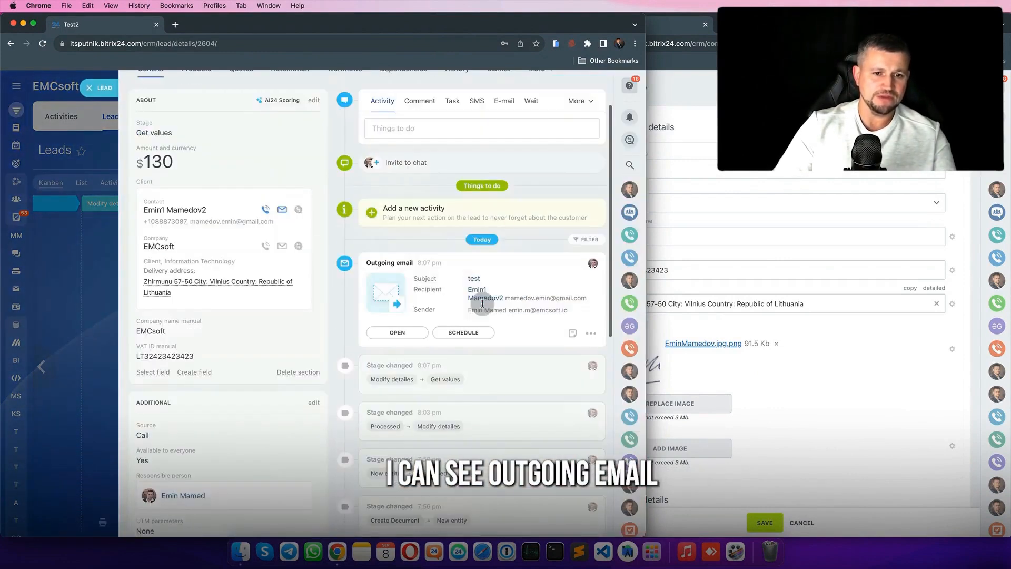
pyautogui.click(406, 333)
pyautogui.moveTo(154, 196); pyautogui.dragTo(233, 216)
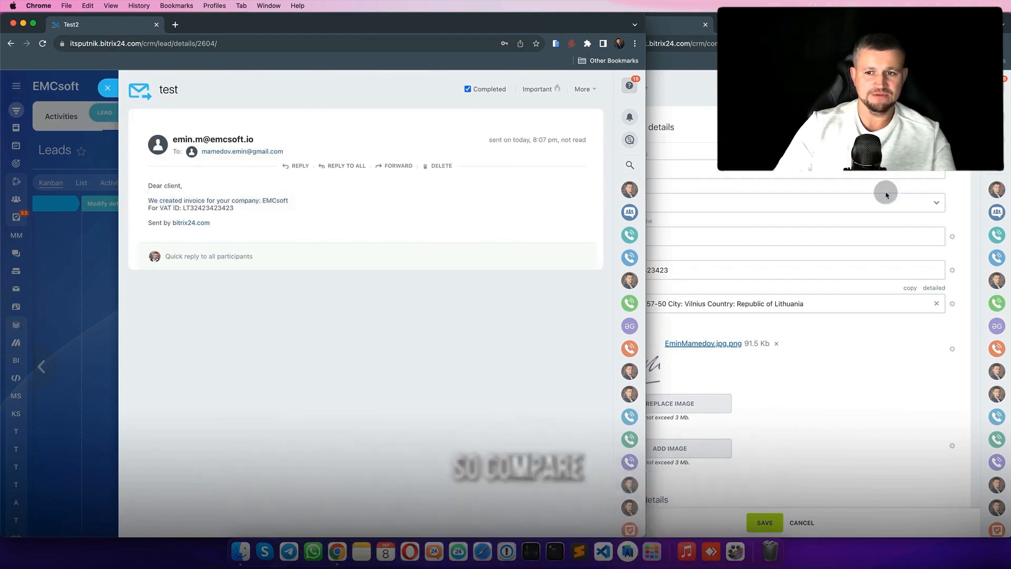
pyautogui.click(651, 198)
pyautogui.click(477, 196)
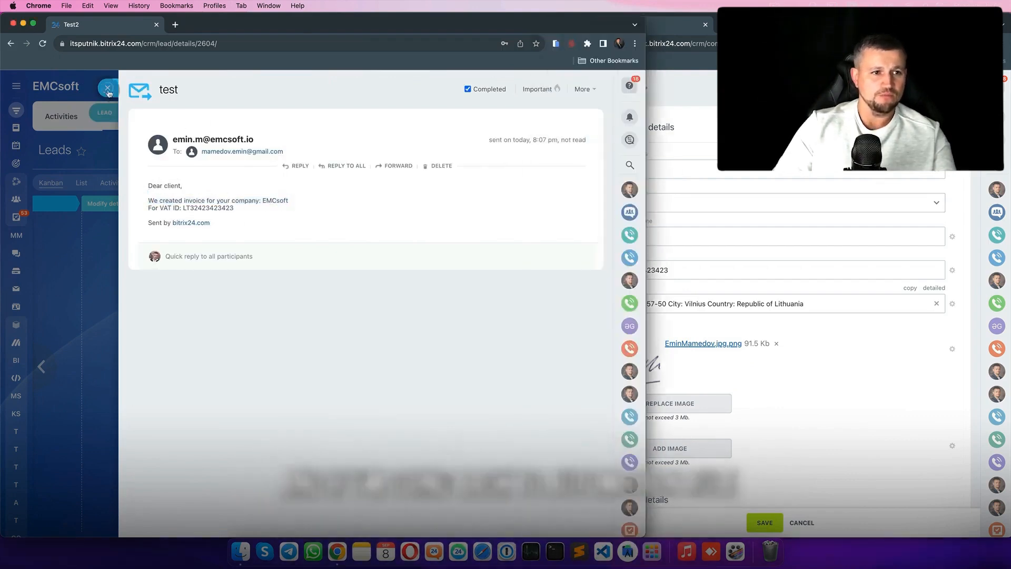
pyautogui.press('Escape')
pyautogui.press('Escape')
# - Check that the Send email robot's insertable fields include the Get details values helper
pyautogui.click(597, 181)
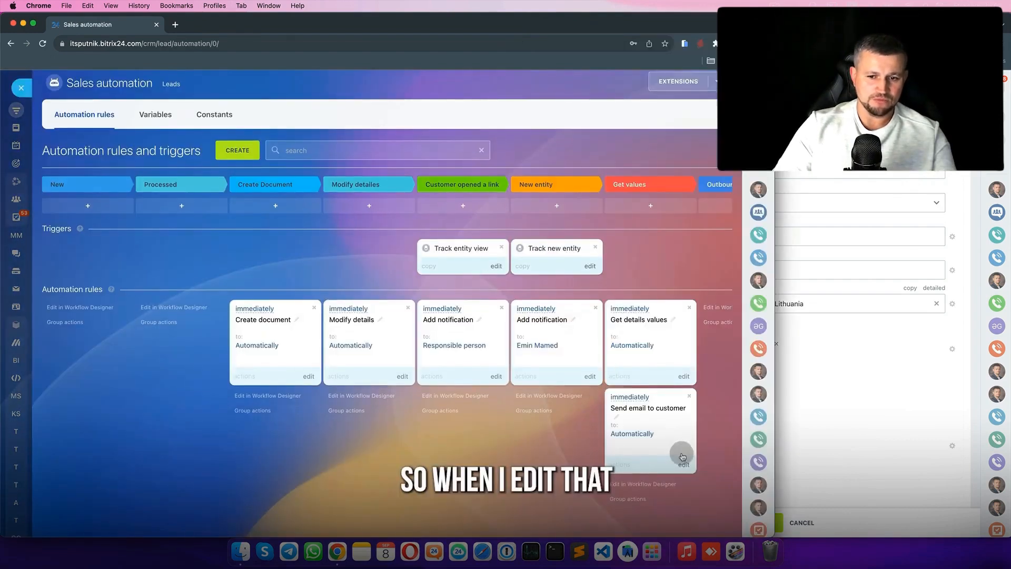
pyautogui.click(683, 465)
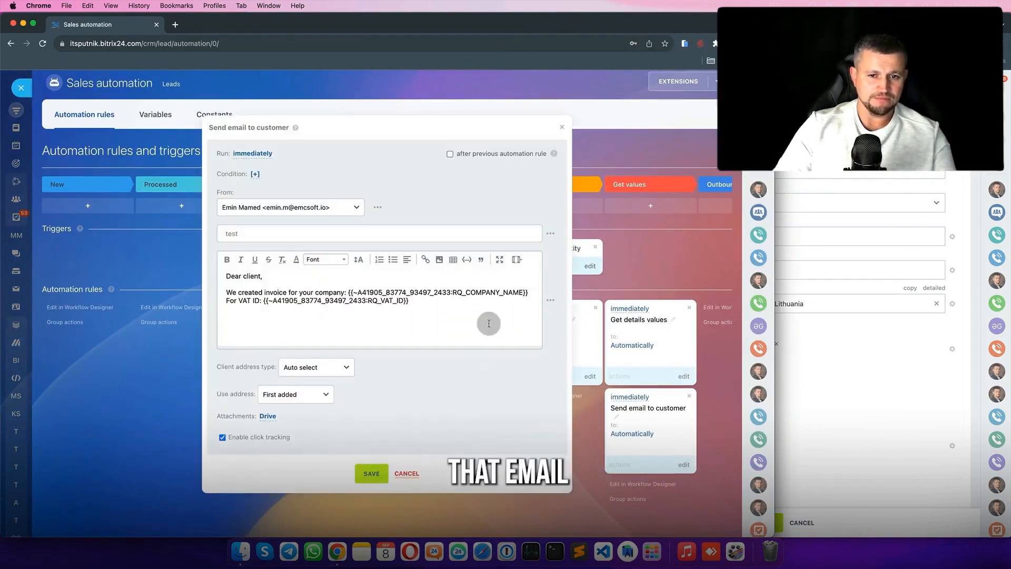
pyautogui.click(550, 301)
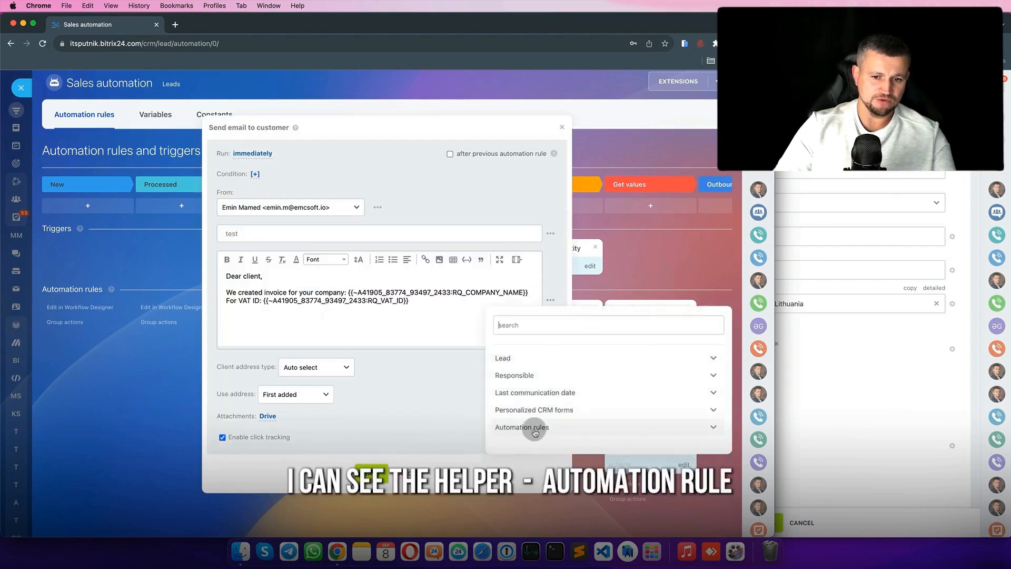
pyautogui.click(403, 467)
# - Move the helper to New, recheck the email fields, move it back, and open New's add-rule panel
pyautogui.moveTo(655, 343); pyautogui.dragTo(184, 343)
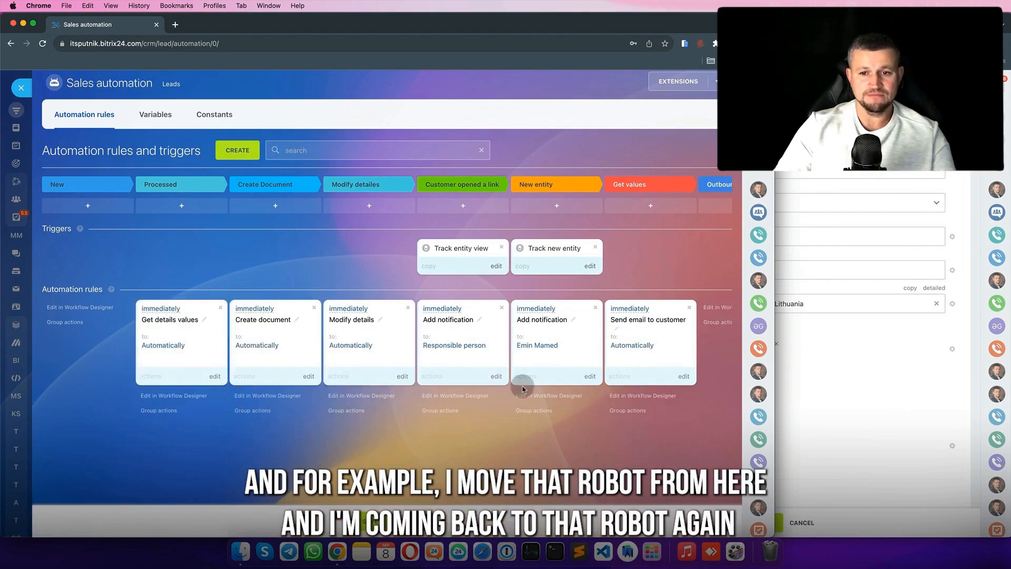
pyautogui.click(684, 376)
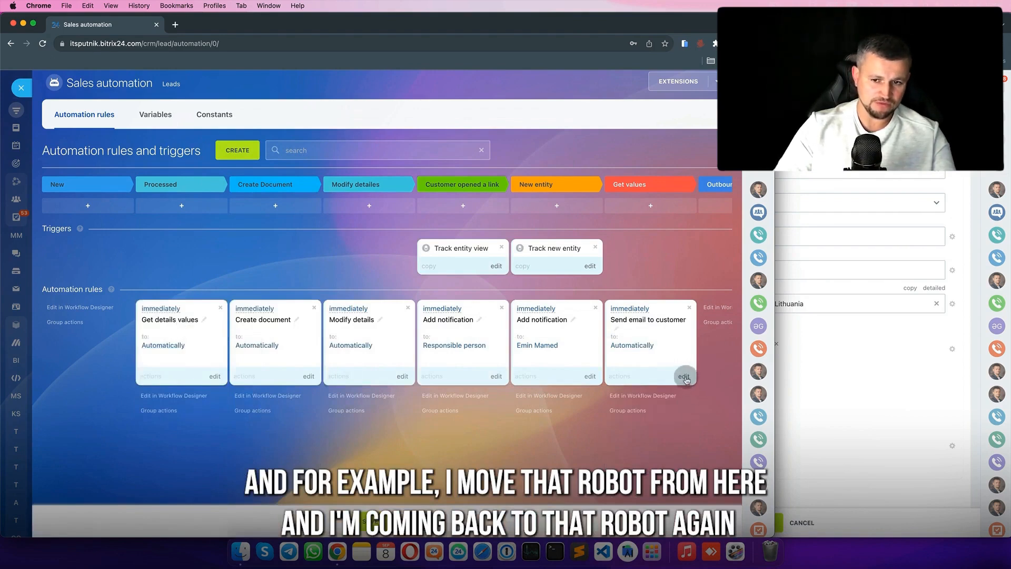
pyautogui.click(550, 300)
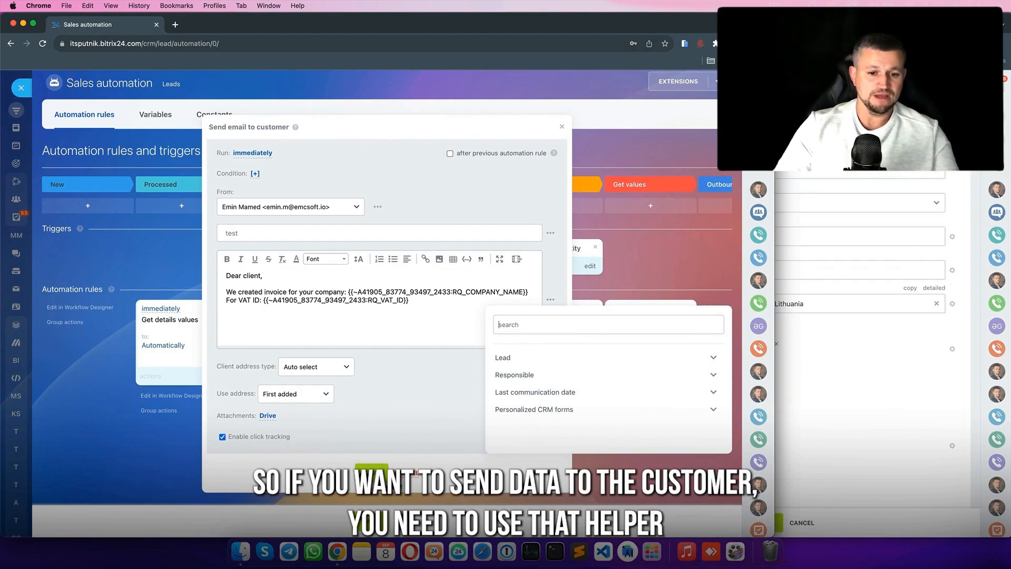
pyautogui.click(405, 472)
pyautogui.moveTo(193, 329); pyautogui.dragTo(658, 329)
pyautogui.click(238, 150)
# - Show the Paperwork robots for stage New, then browse the groups down to Other and Bitrix24.Market
pyautogui.click(226, 332)
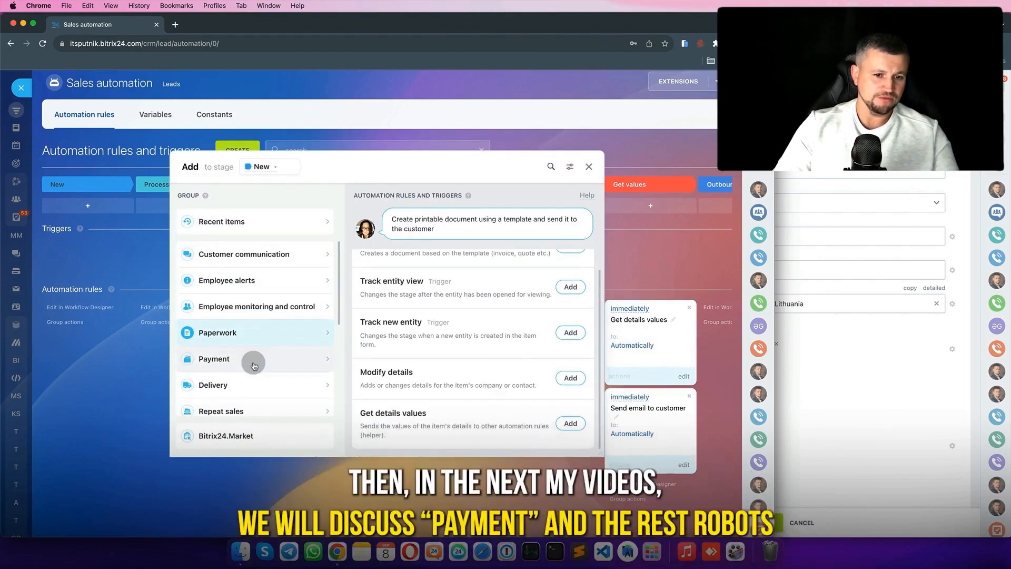
pyautogui.scroll(-2, 253, 348)
pyautogui.scroll(-2, 253, 363)
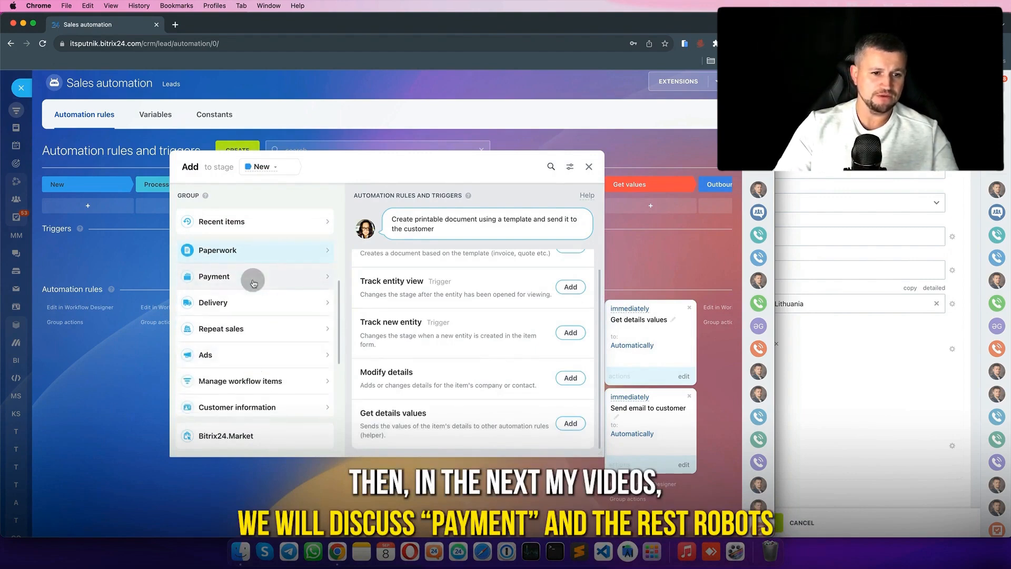
pyautogui.scroll(-5, 255, 331)
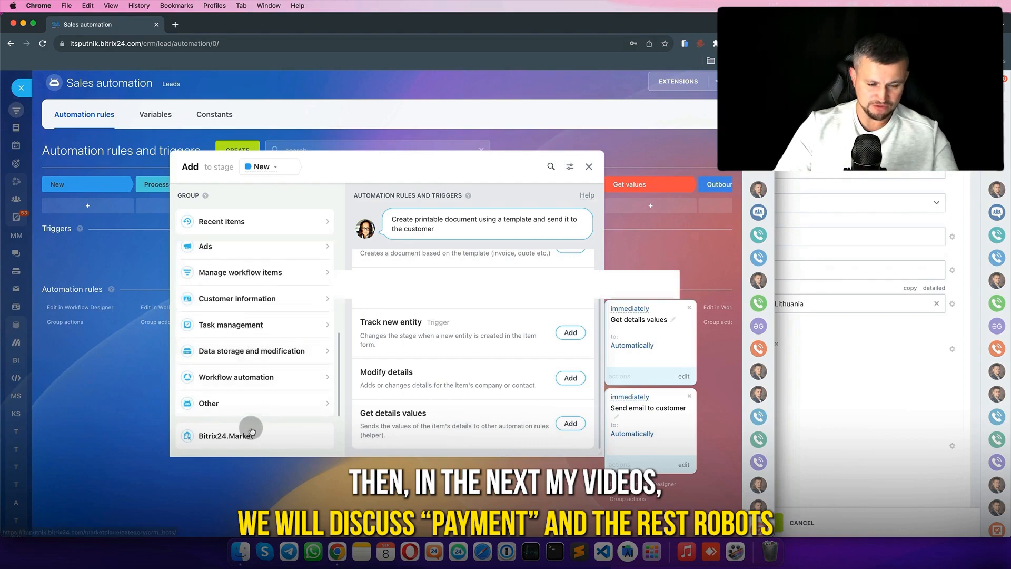